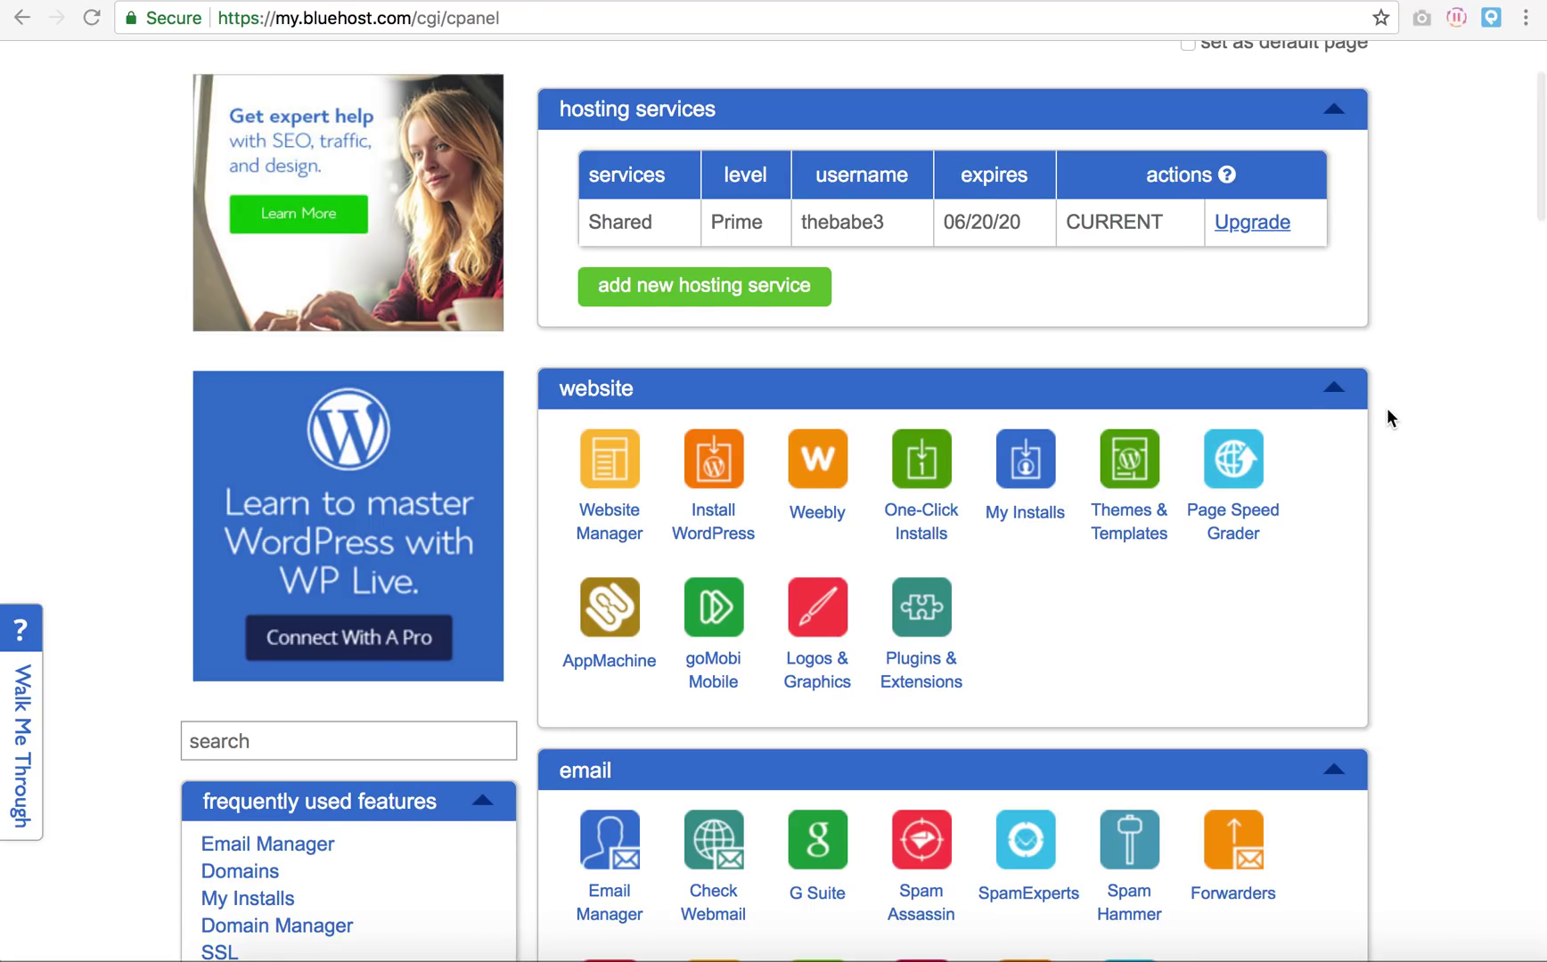
# Step: Launch the WordPress 4.9.4 installer from the cPanel website section
pyautogui.scroll(-2, 1387, 410)
pyautogui.scroll(-1, 1387, 417)
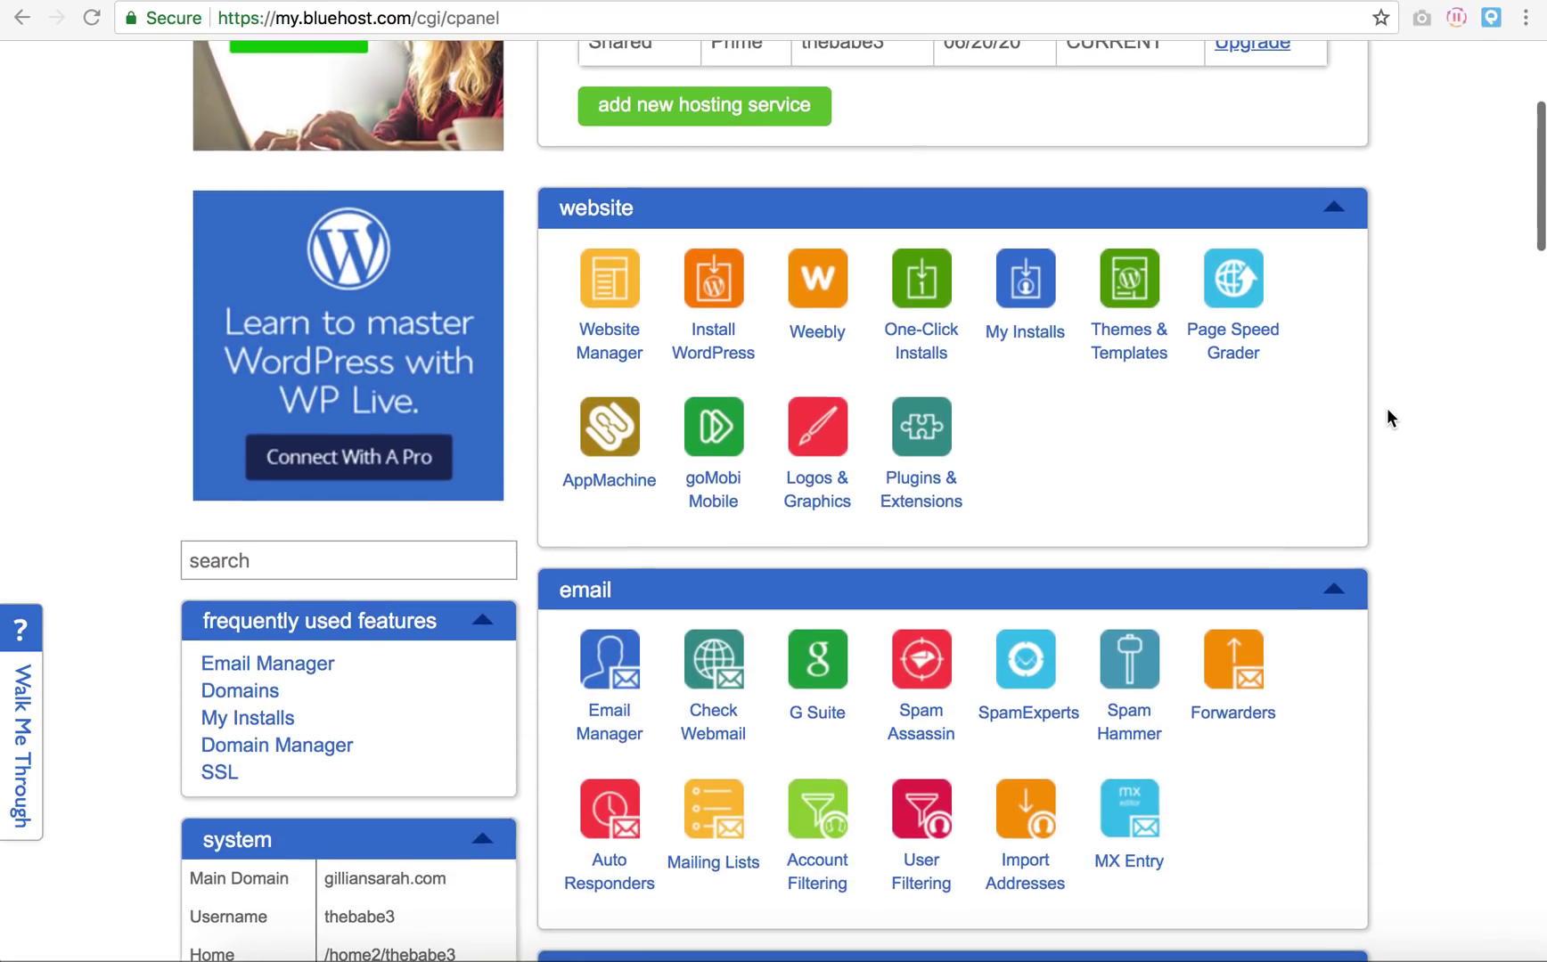
pyautogui.scroll(-2, 1387, 417)
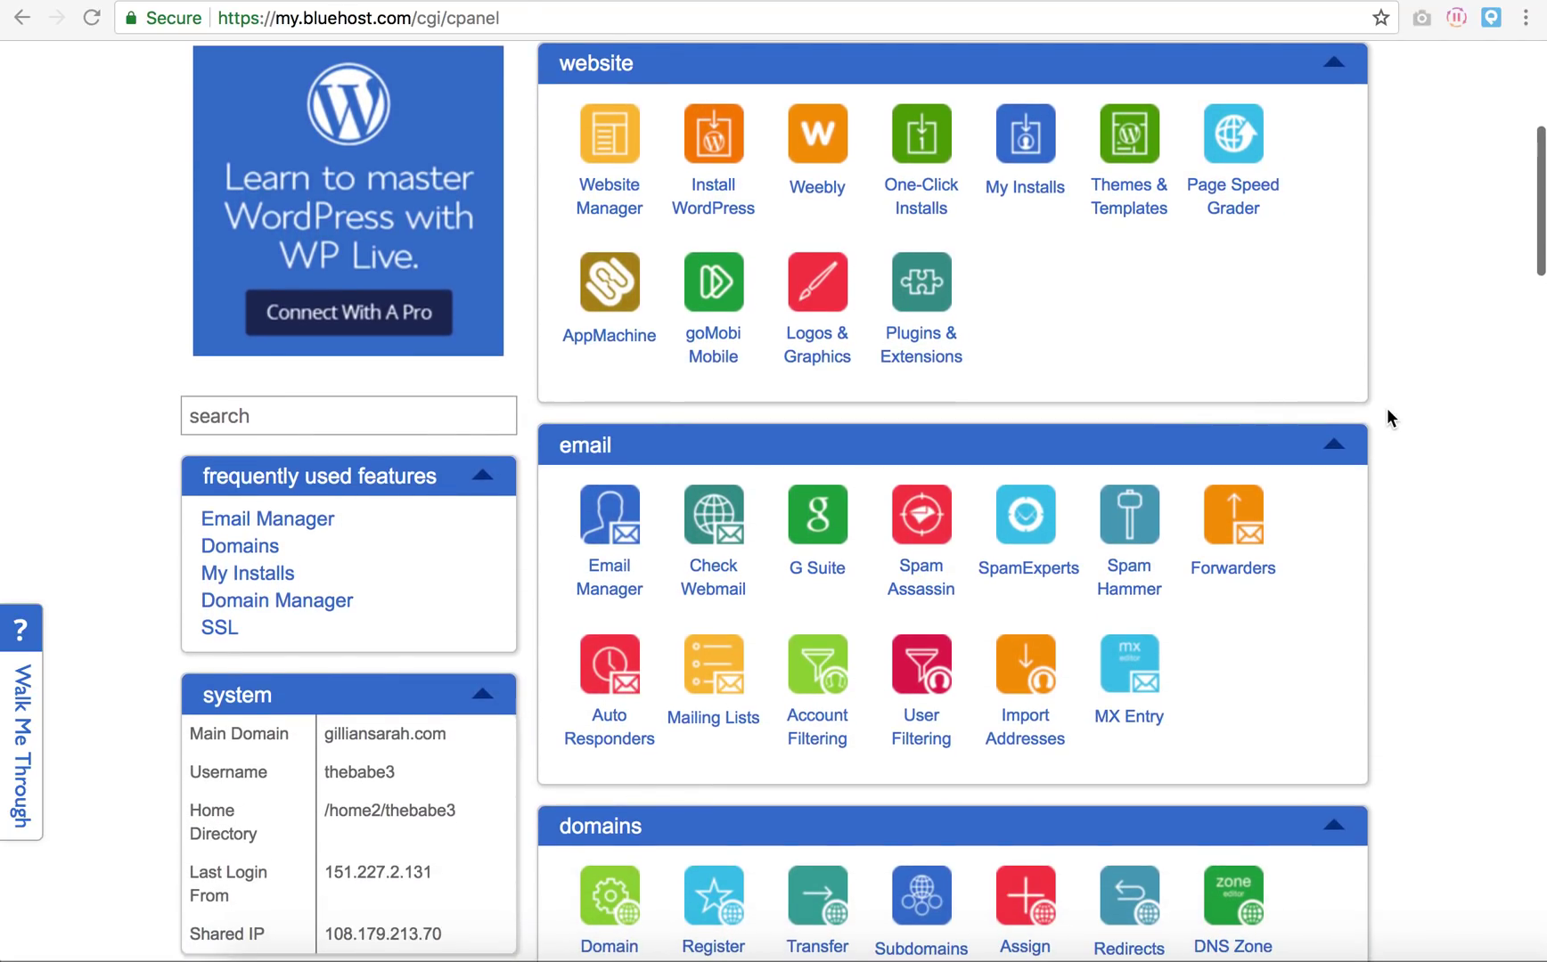
pyautogui.scroll(1, 1104, 410)
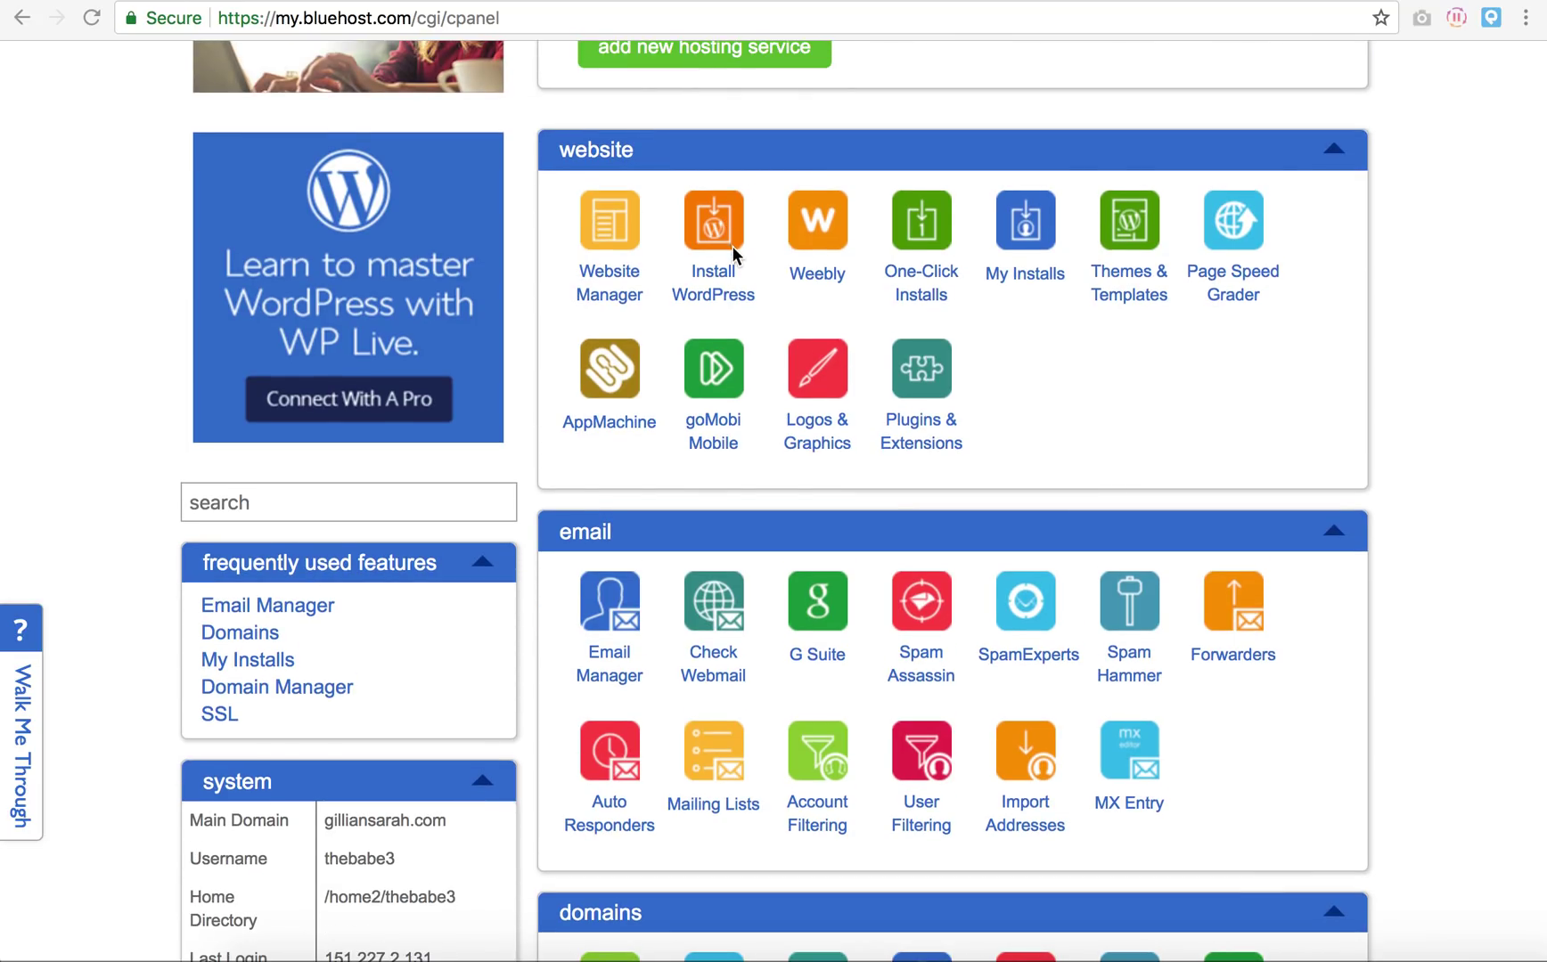
pyautogui.click(712, 230)
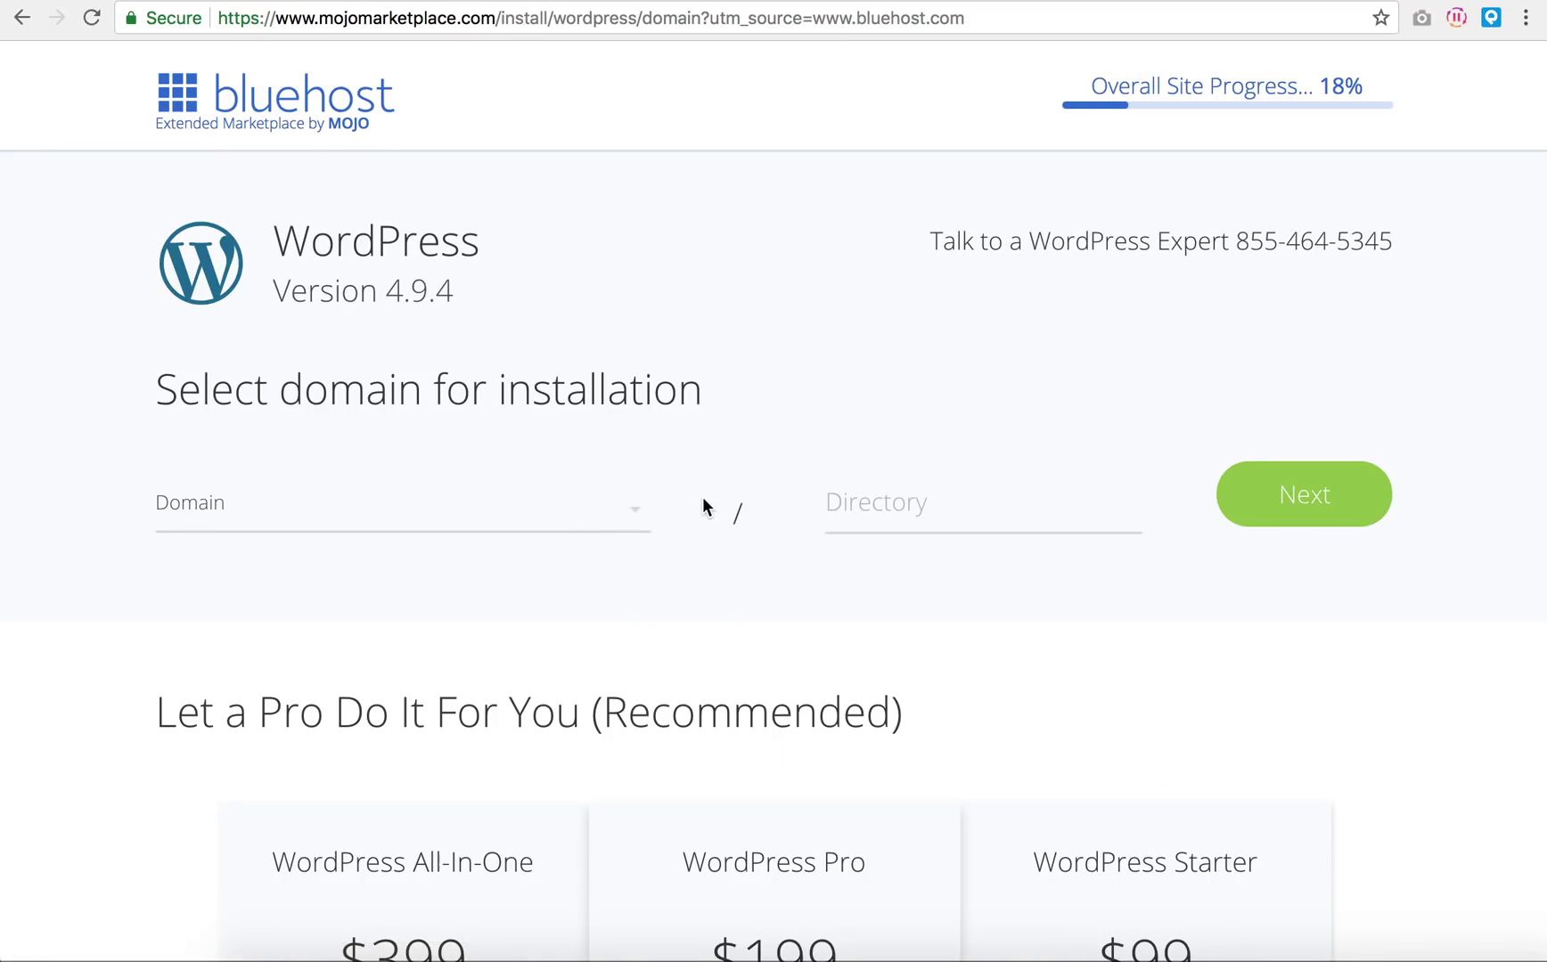
# Step: Choose the example subdomain as the install domain with Directory left empty, and continue
pyautogui.scroll(-1, 704, 507)
pyautogui.click(642, 452)
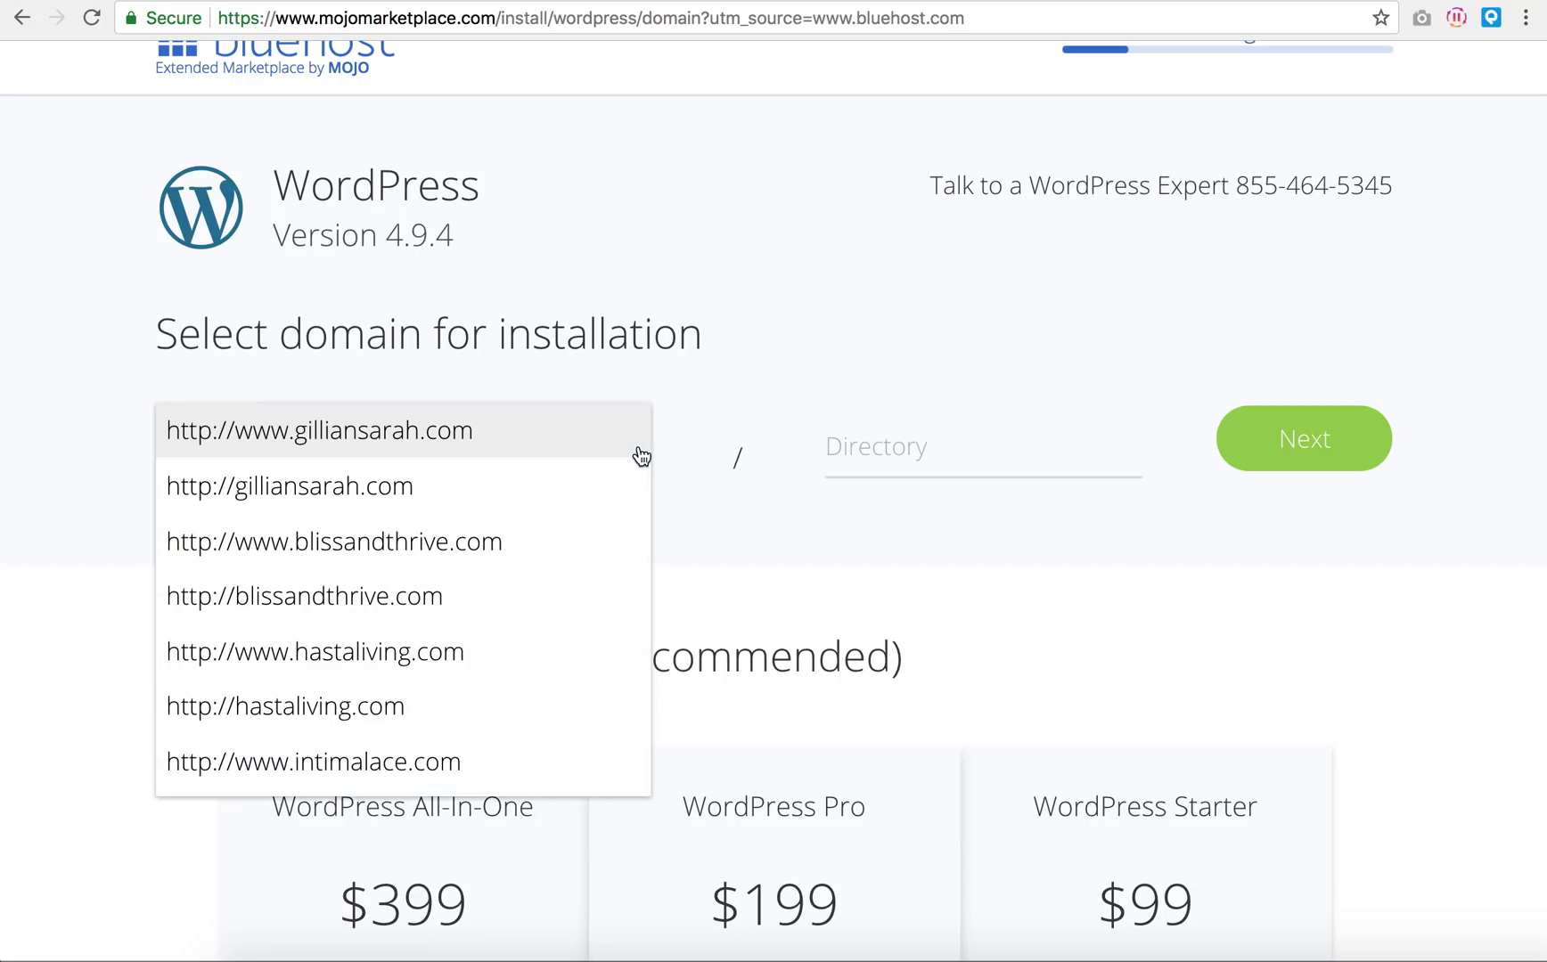
pyautogui.scroll(-2, 490, 463)
pyautogui.scroll(-12, 490, 465)
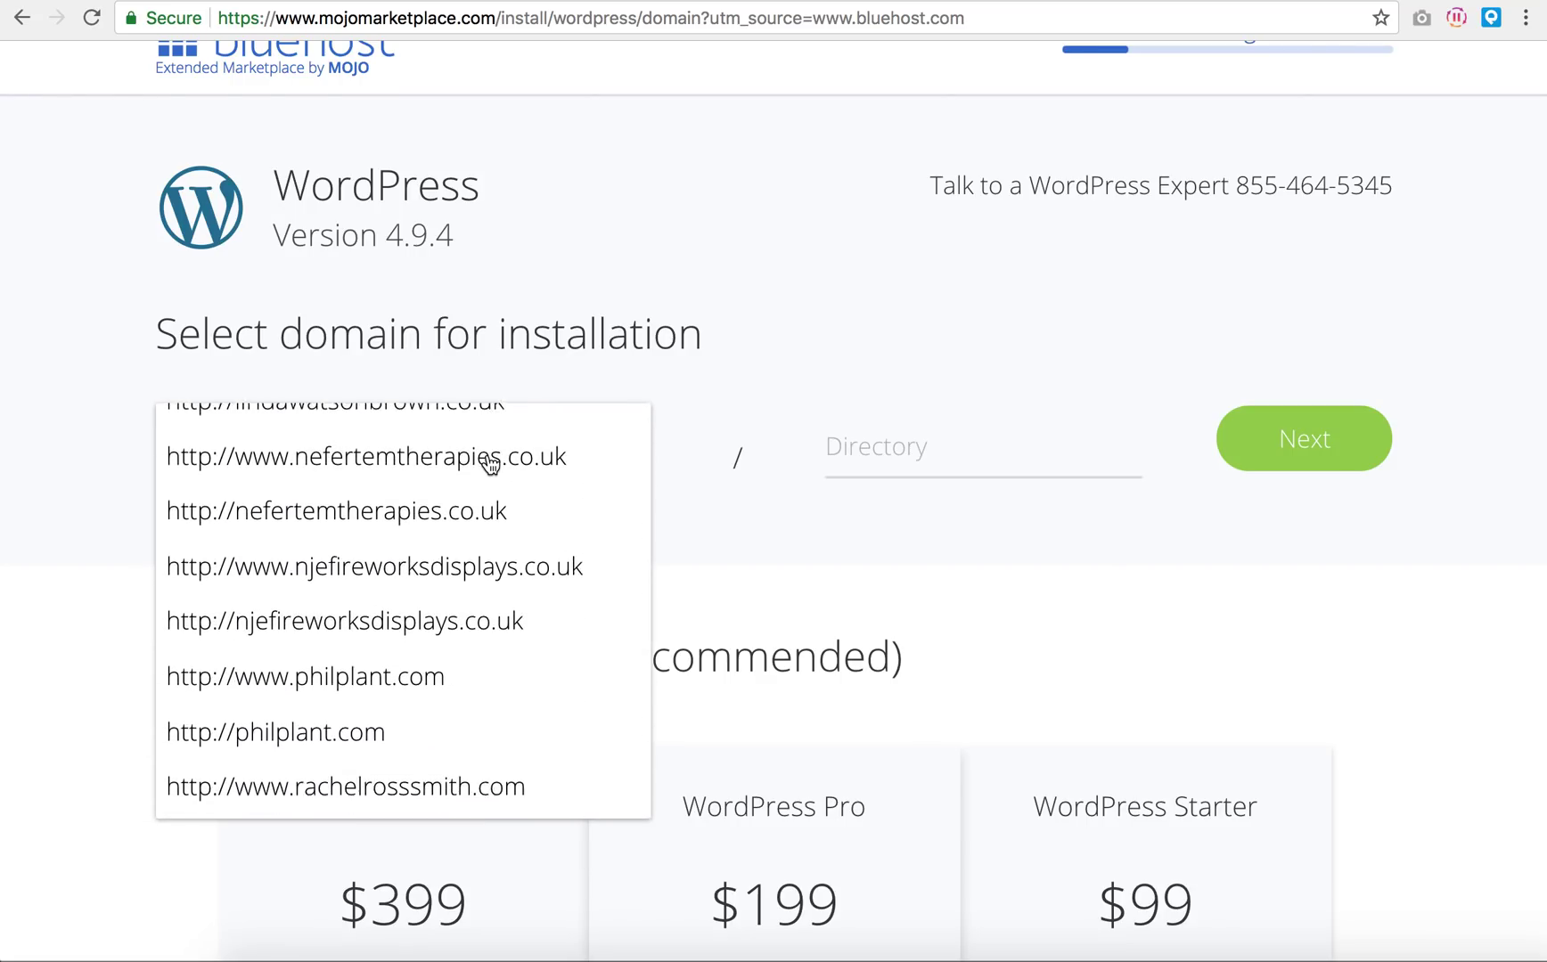
pyautogui.scroll(-12, 489, 465)
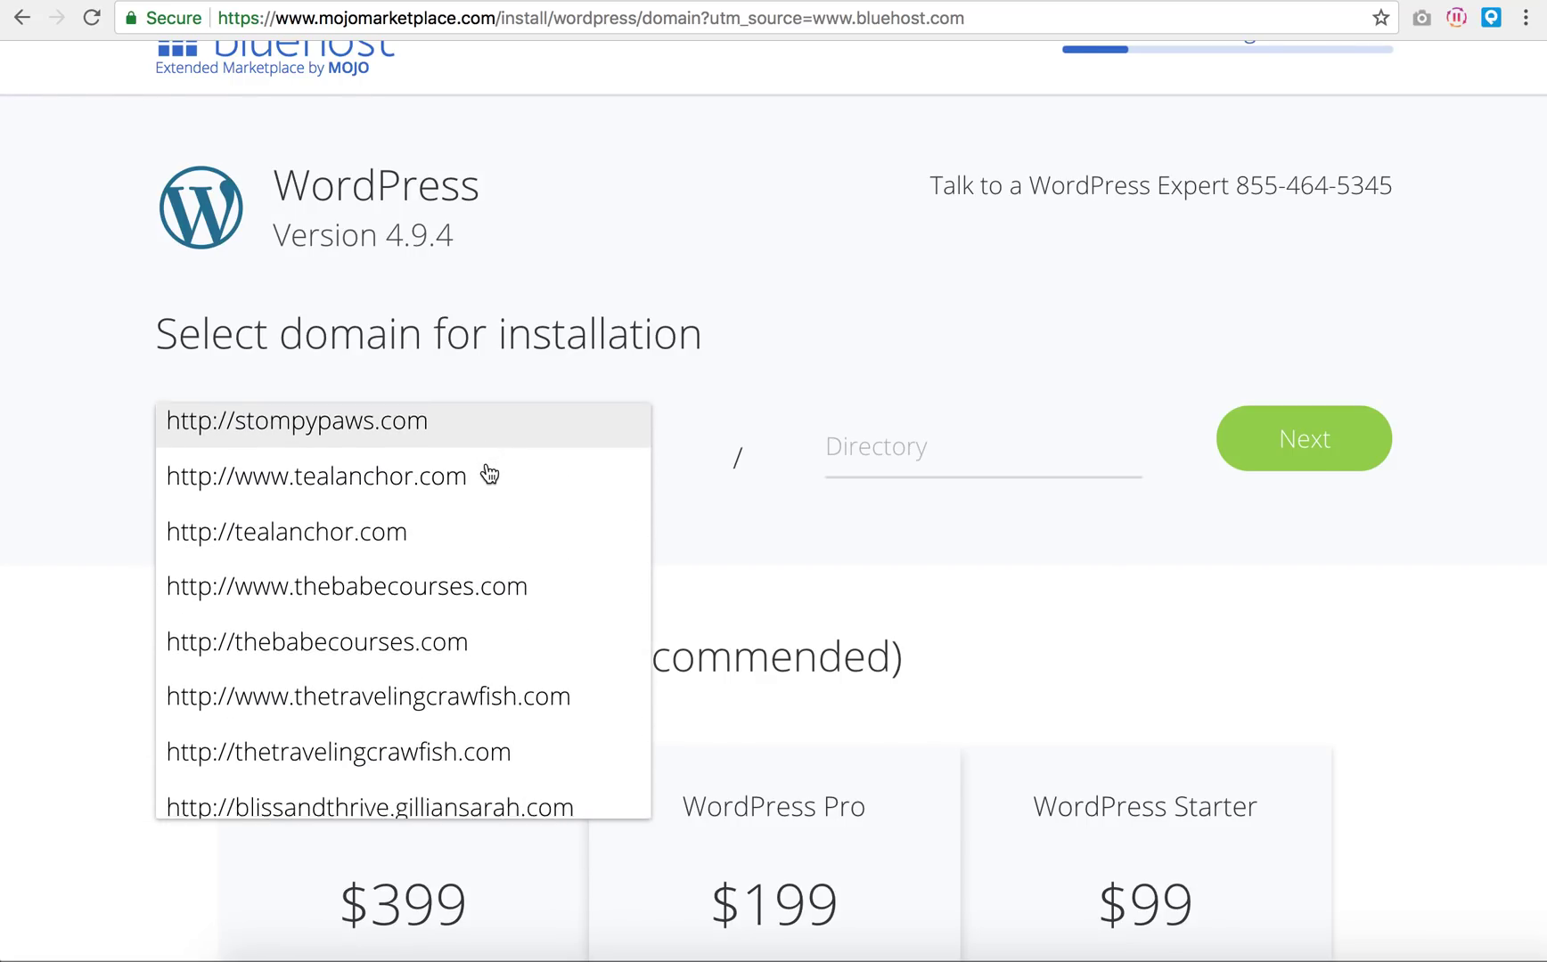
pyautogui.scroll(-12, 488, 472)
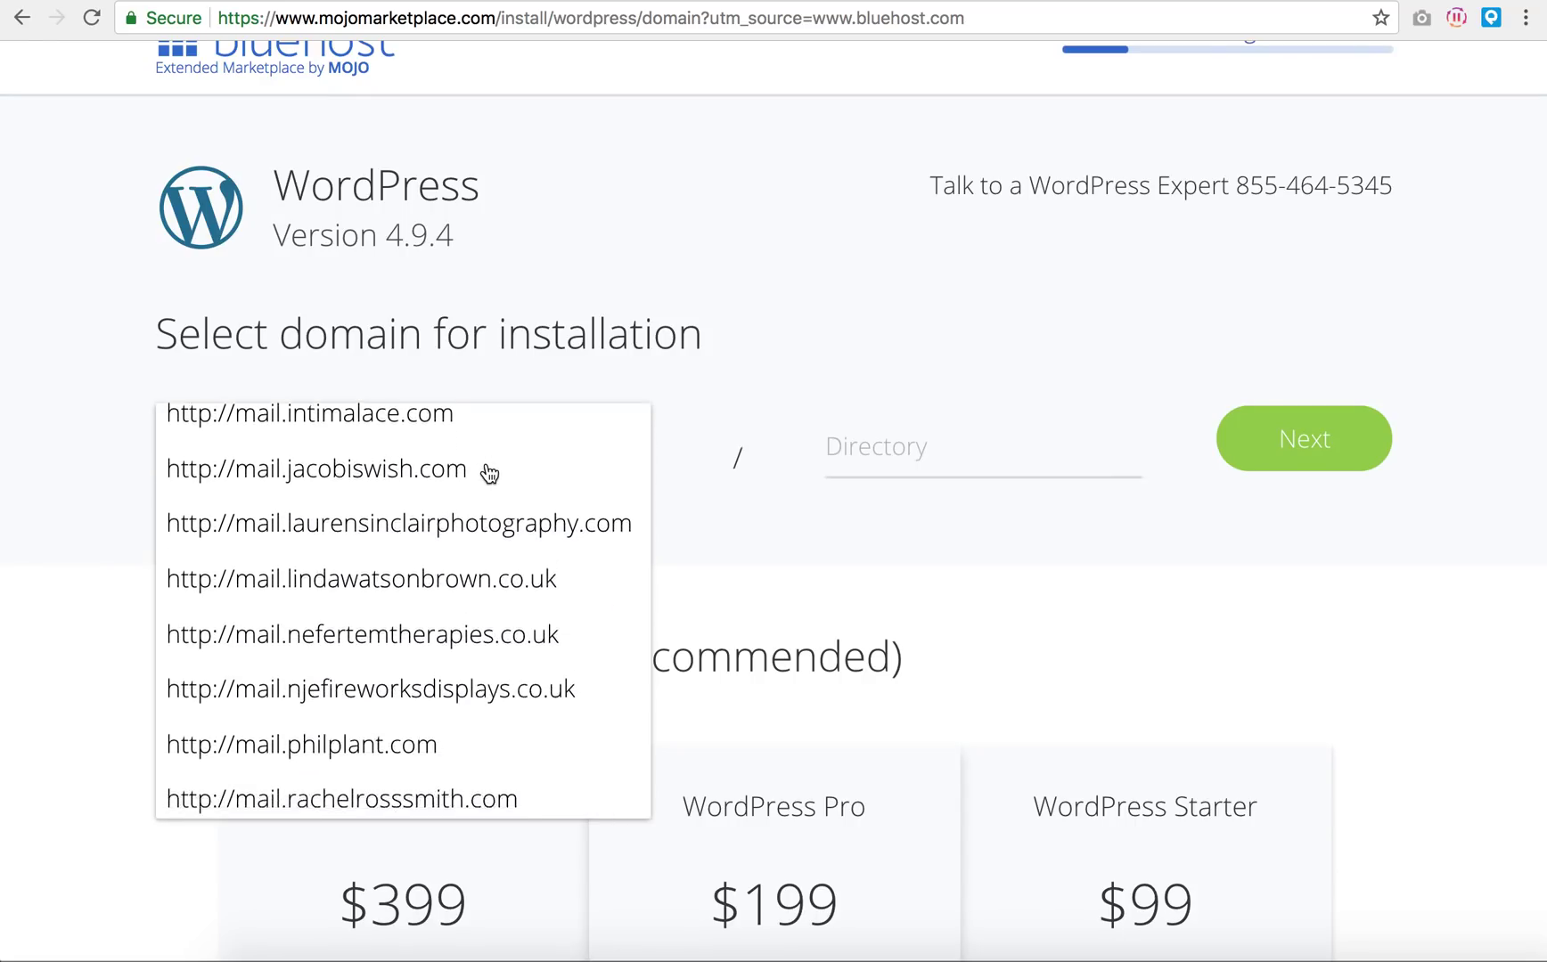
pyautogui.scroll(-15, 487, 470)
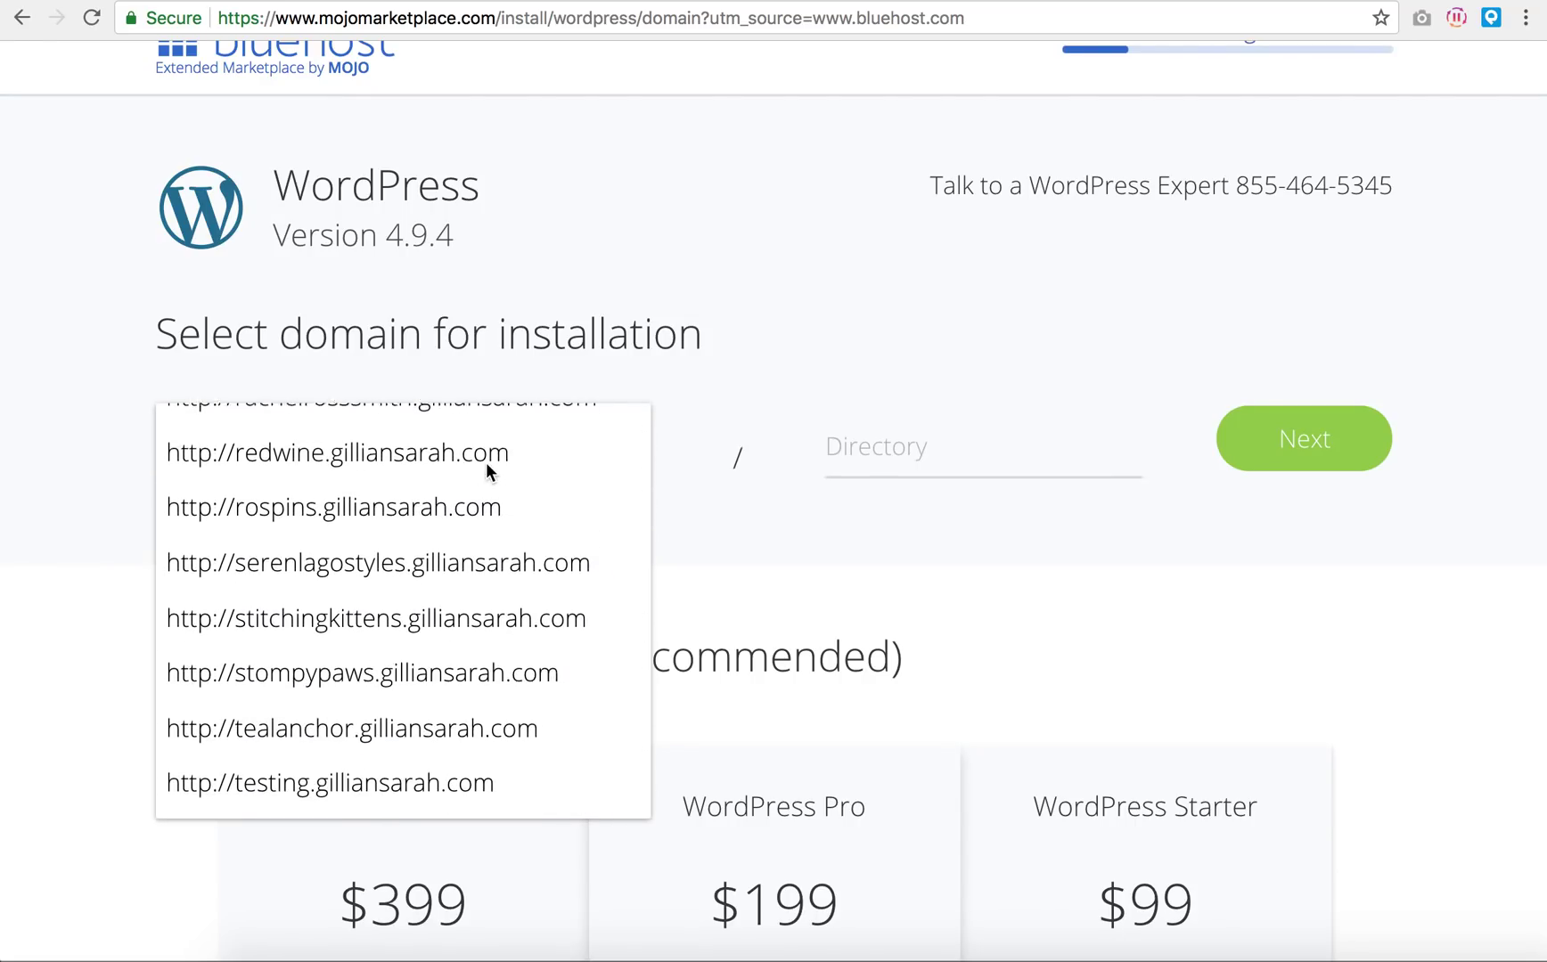
pyautogui.scroll(-15, 486, 462)
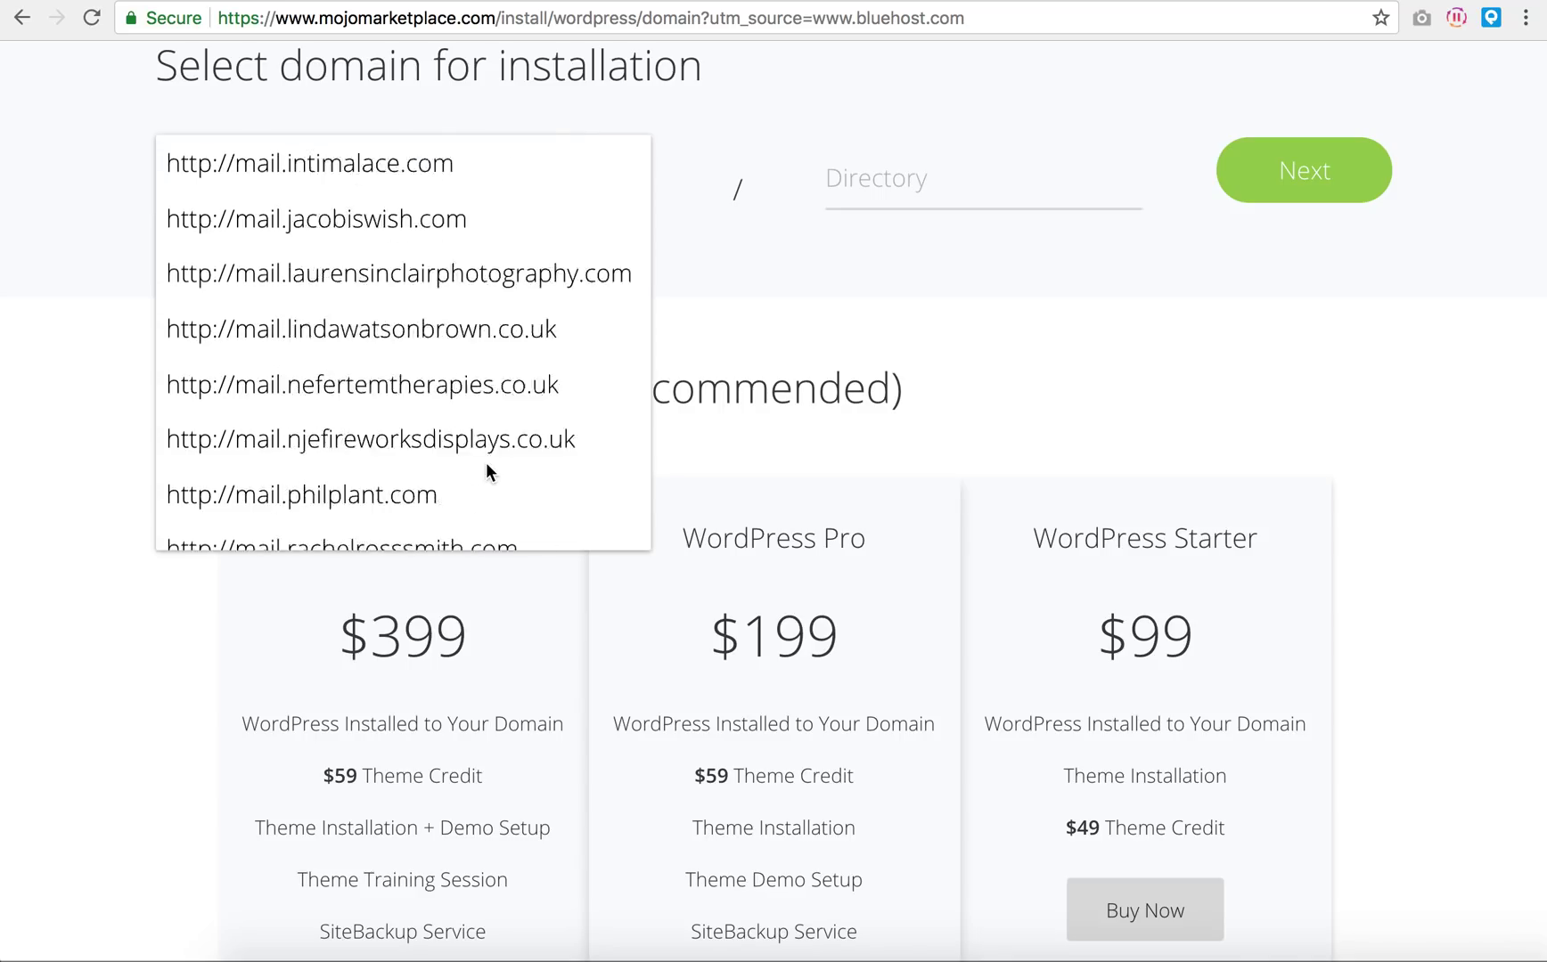
pyautogui.scroll(10, 505, 449)
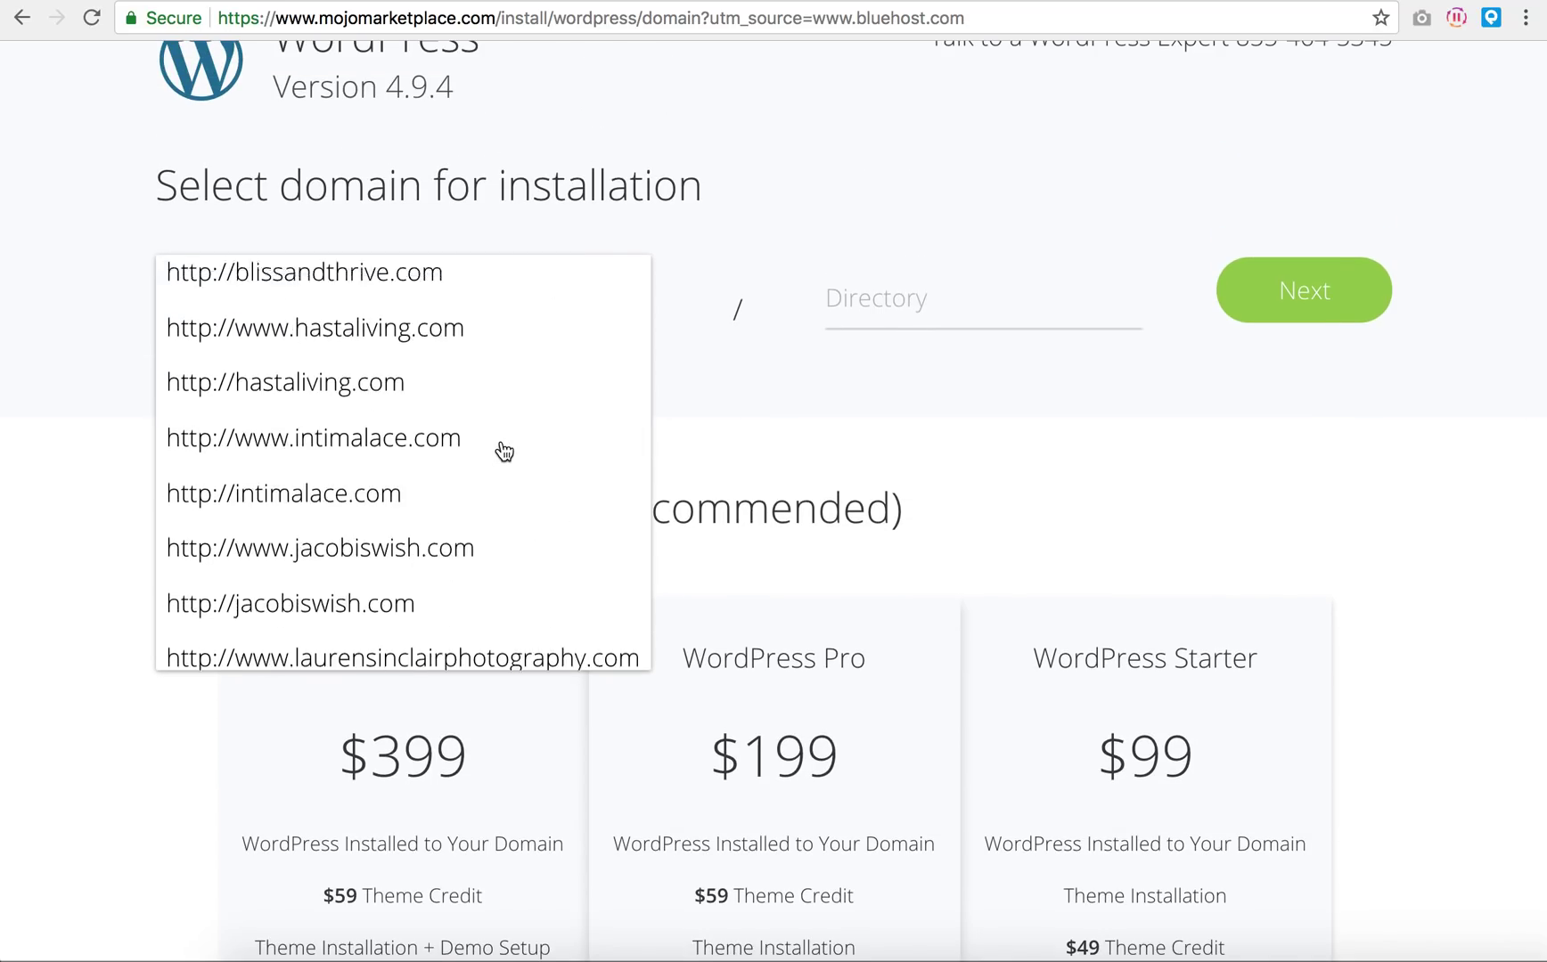
pyautogui.scroll(-10, 504, 451)
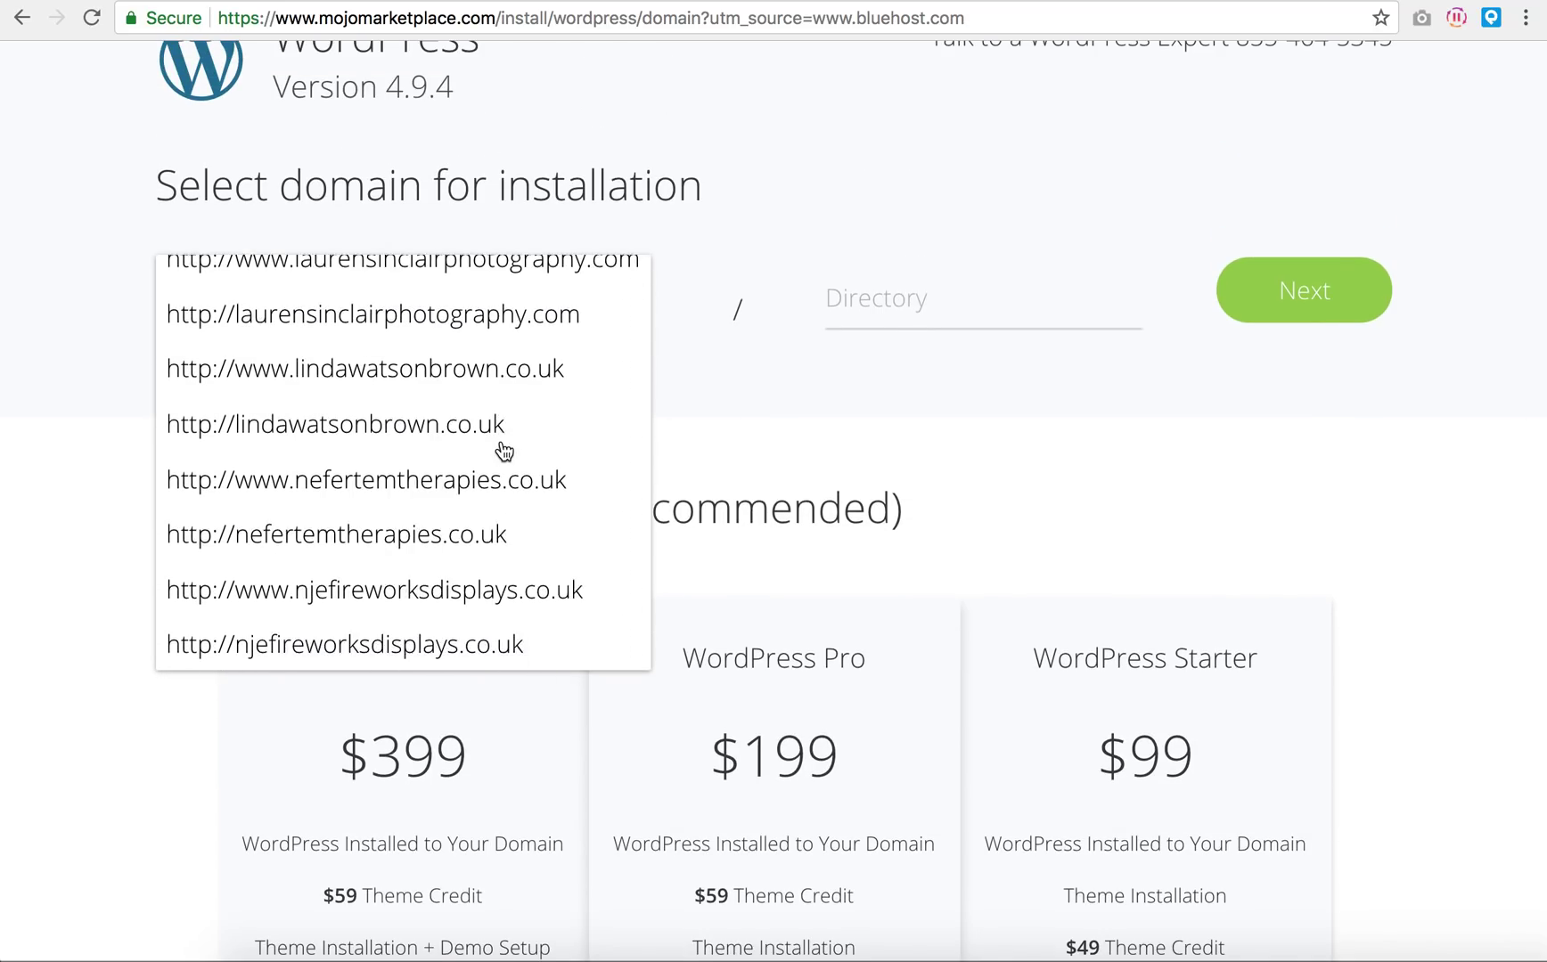
pyautogui.scroll(-10, 504, 452)
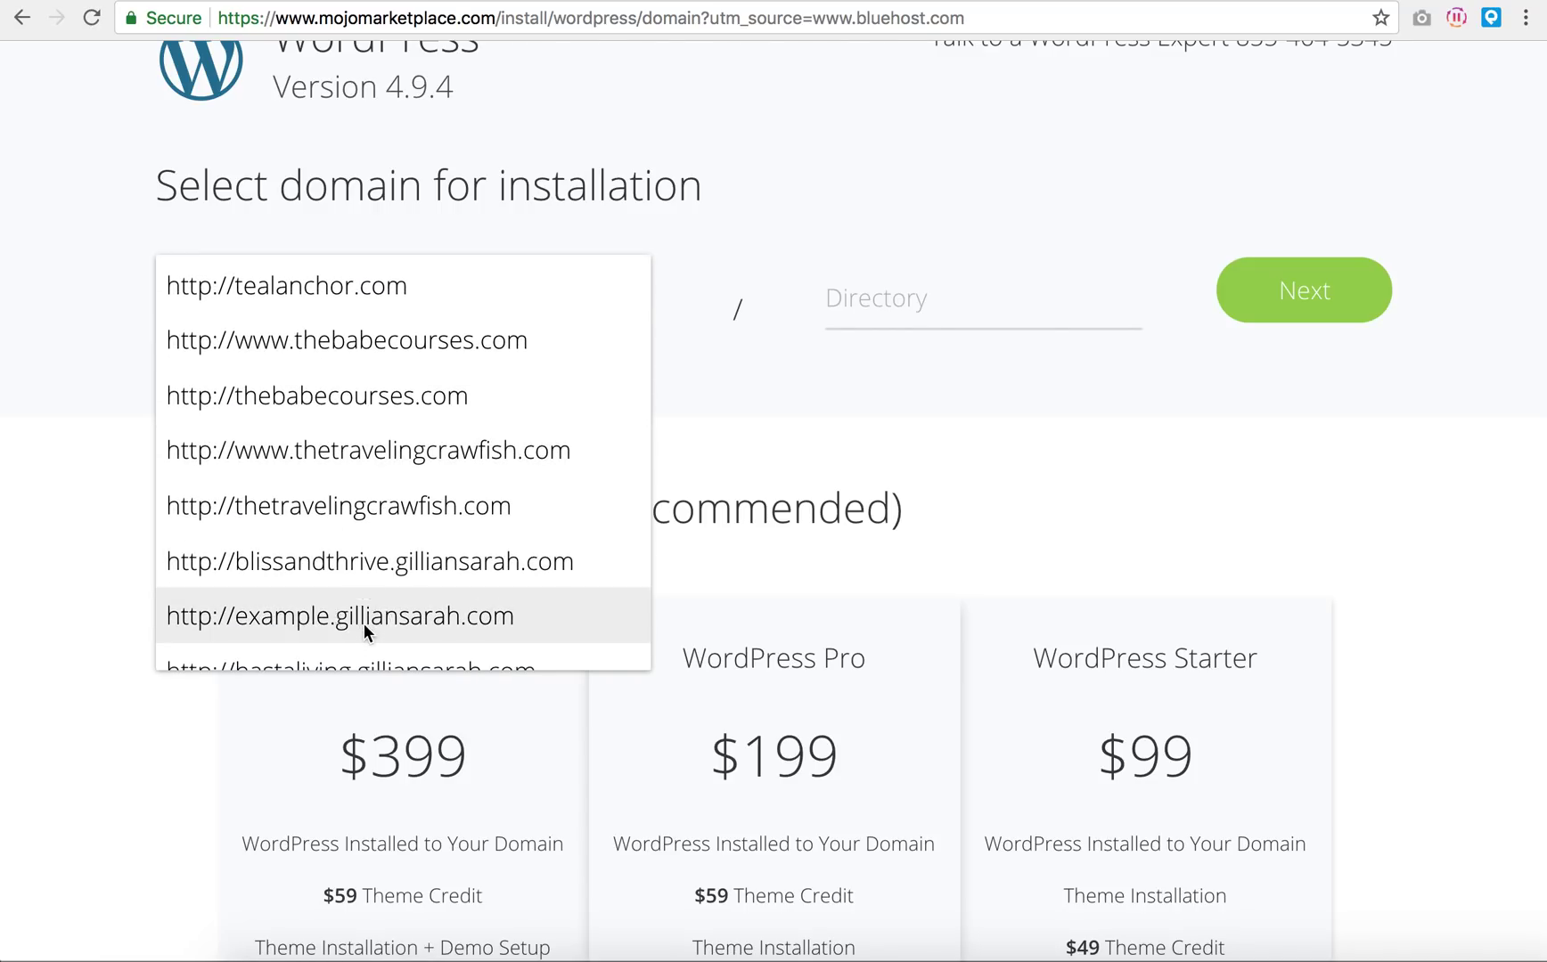
pyautogui.click(364, 620)
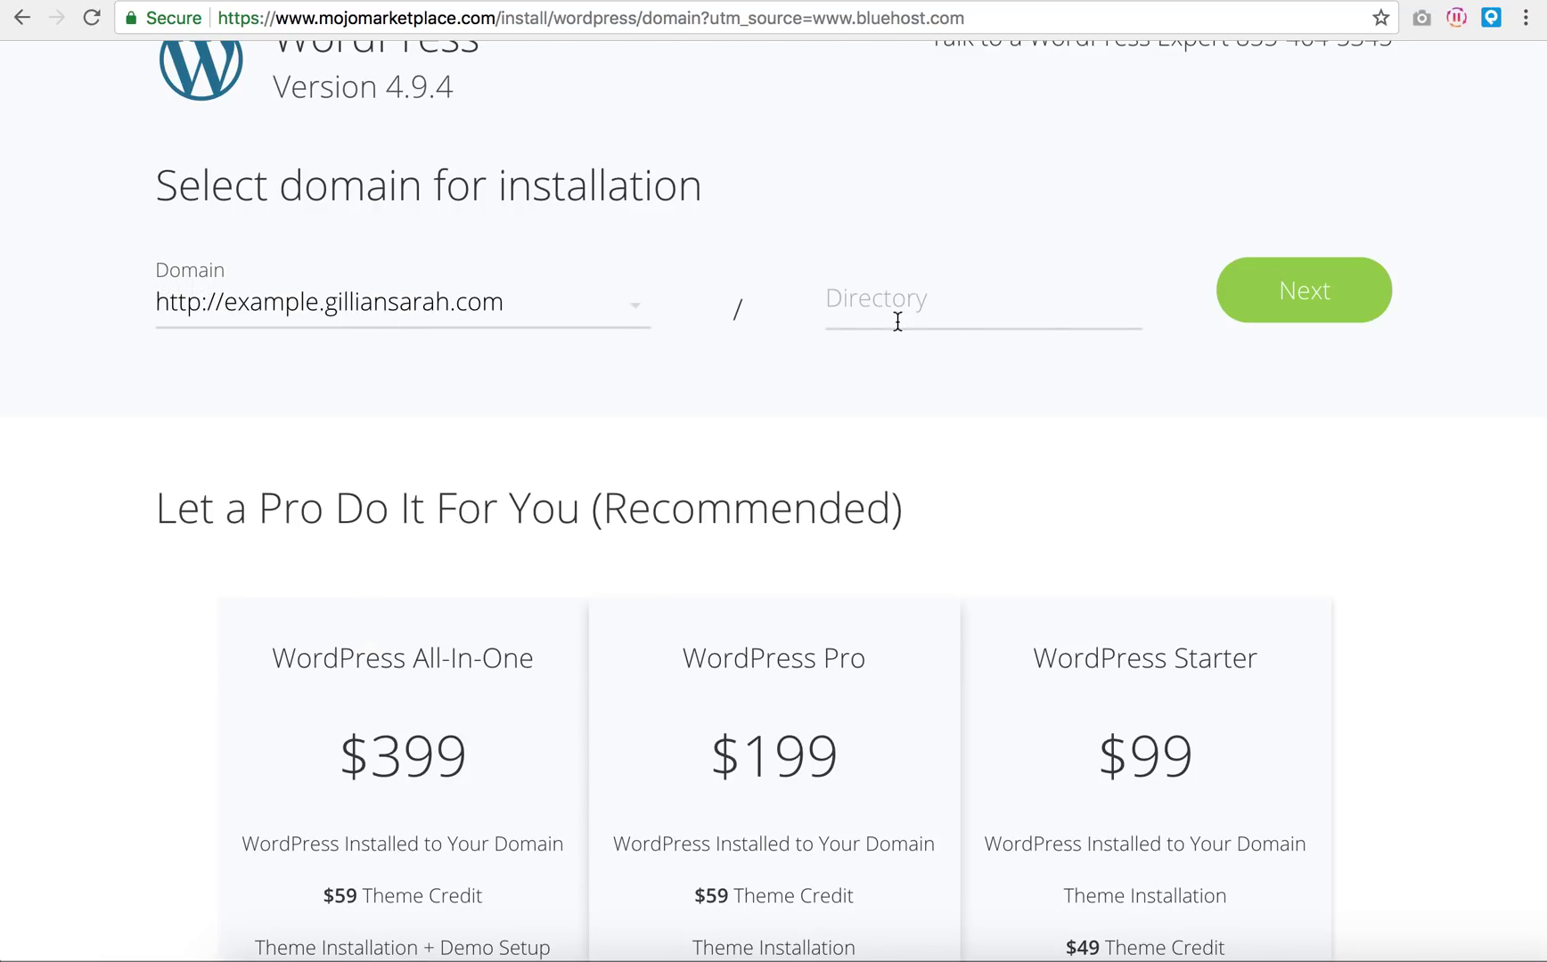
pyautogui.click(1301, 299)
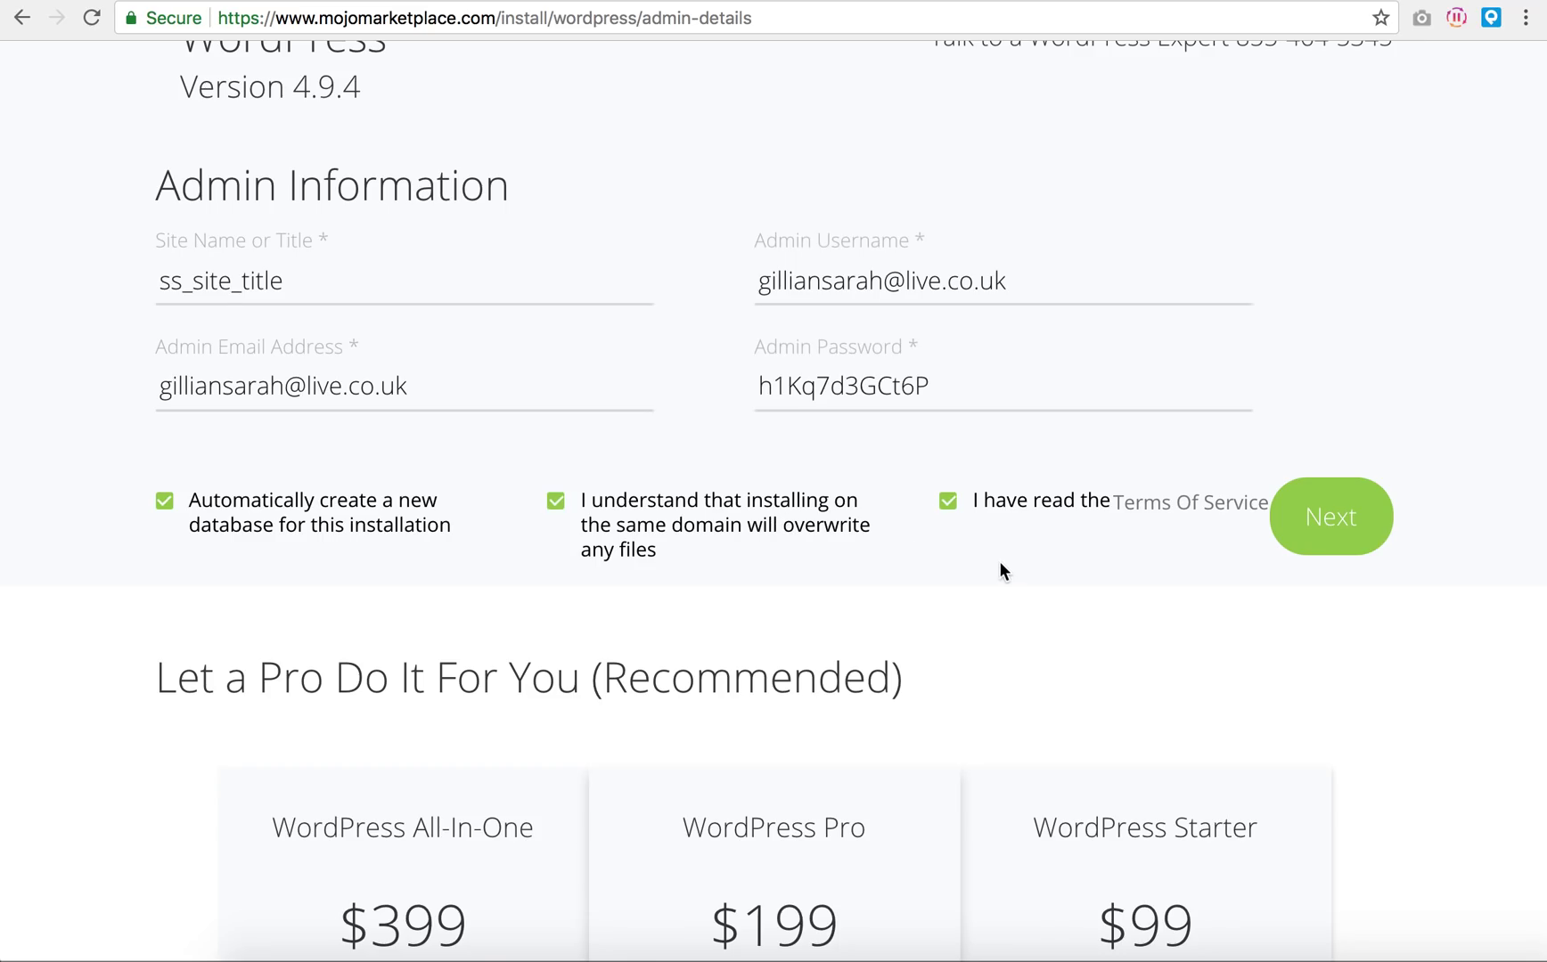
# Step: Set the site name to 'Wordpress Example' and enter the admin username
pyautogui.doubleClick(434, 285)
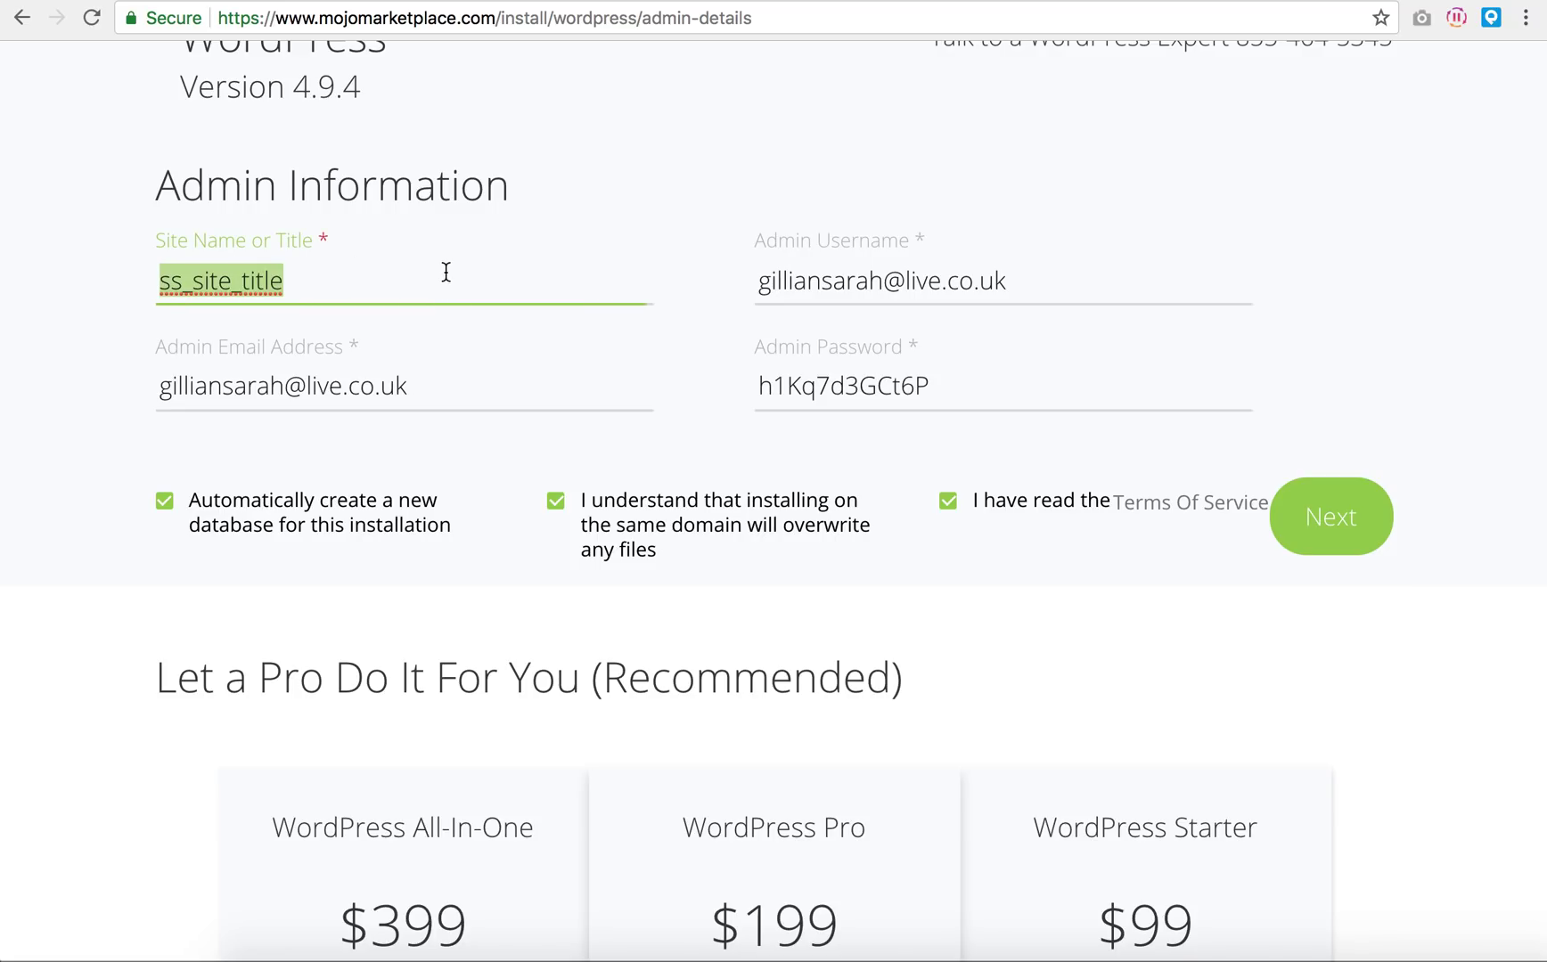
pyautogui.write('W')
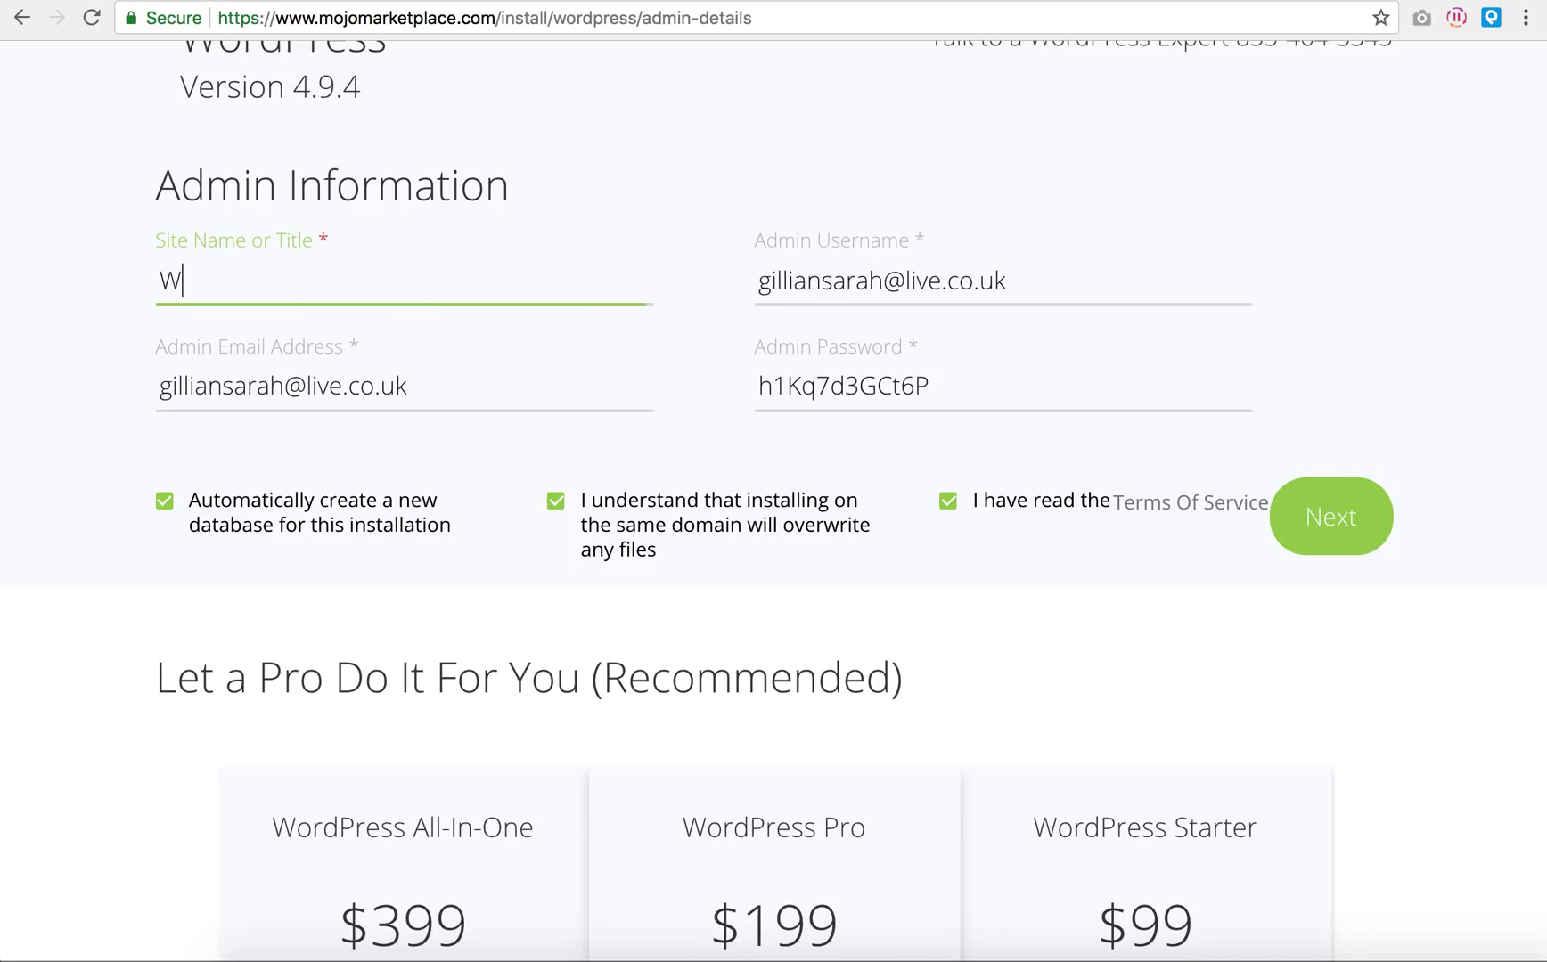
pyautogui.write('ordpress Example')
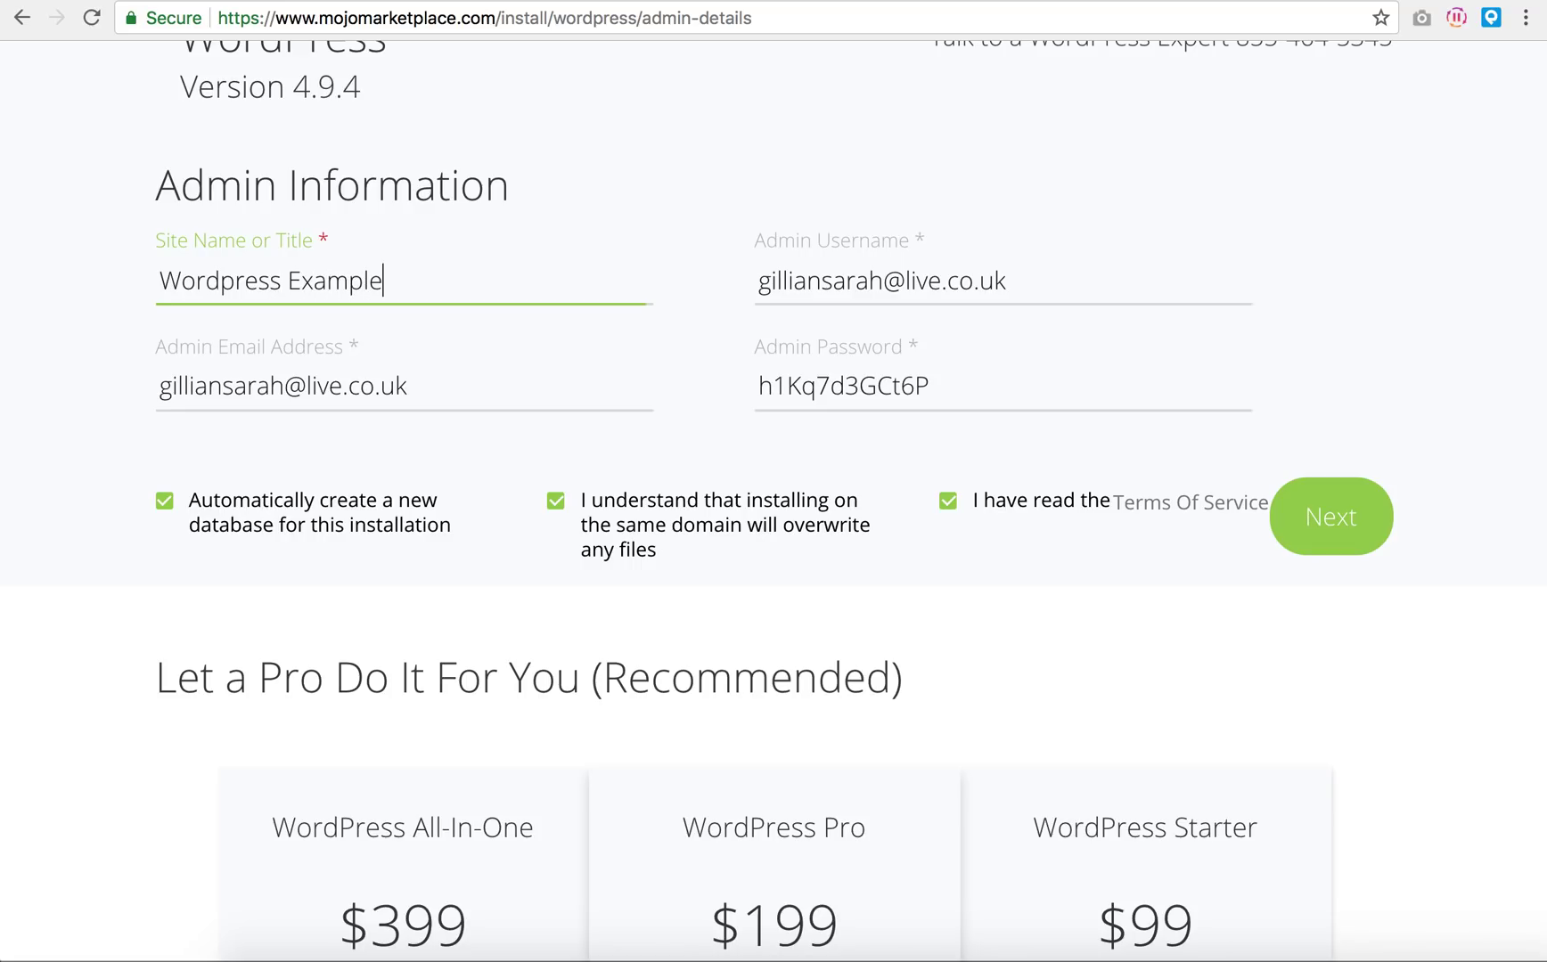
pyautogui.click(1061, 300)
pyautogui.press('super+a')
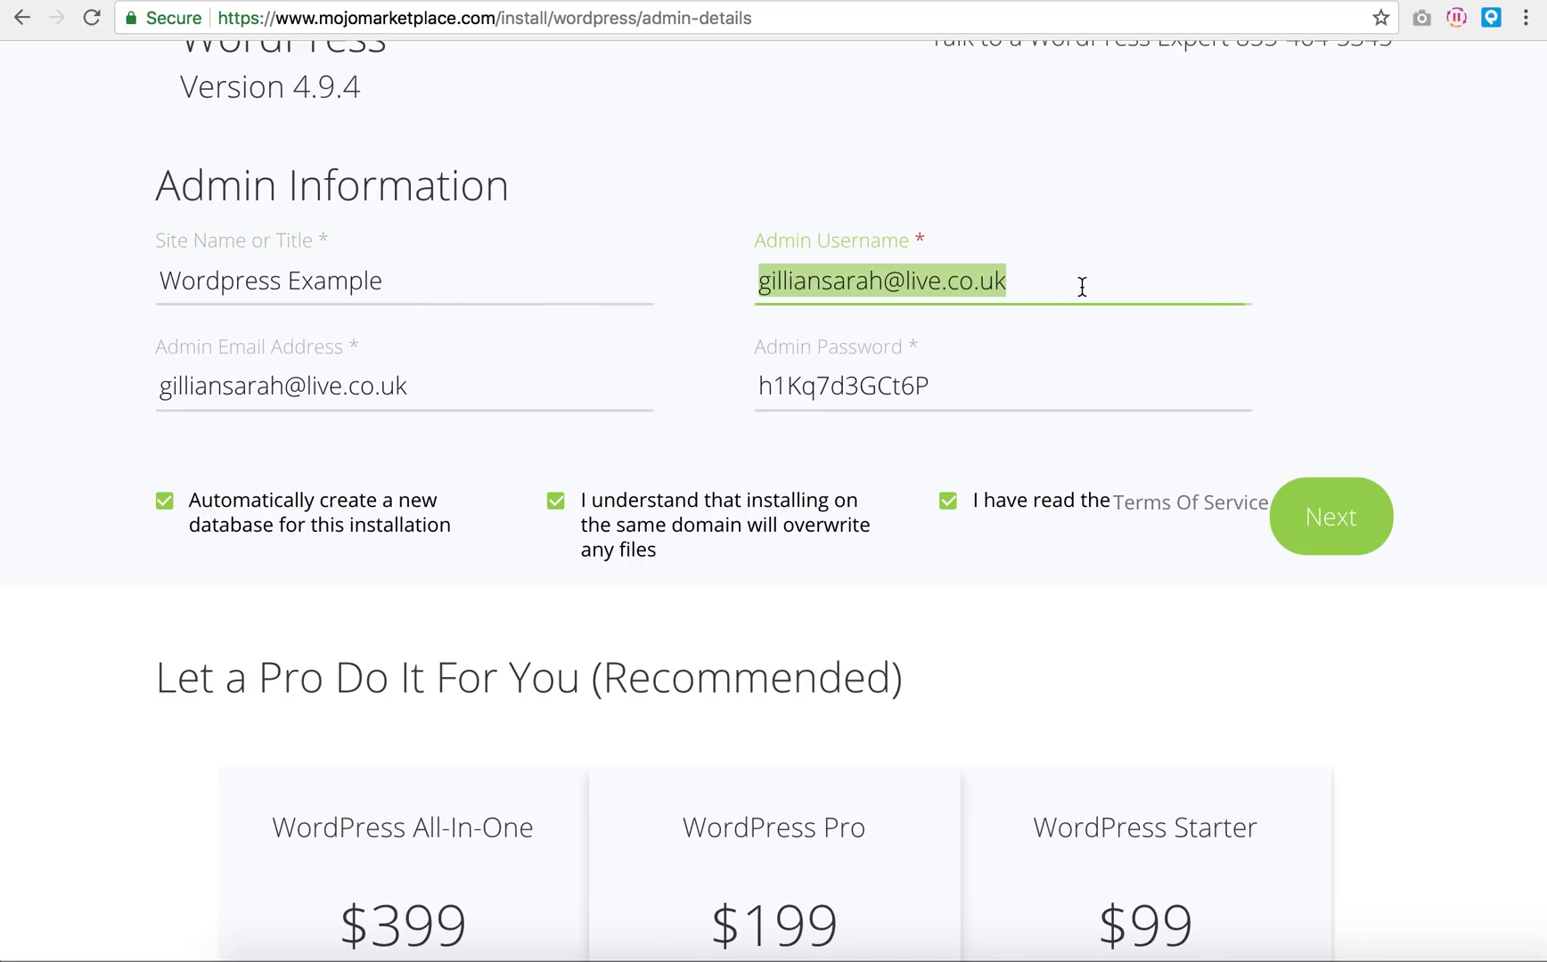
pyautogui.write('gilliansarah')
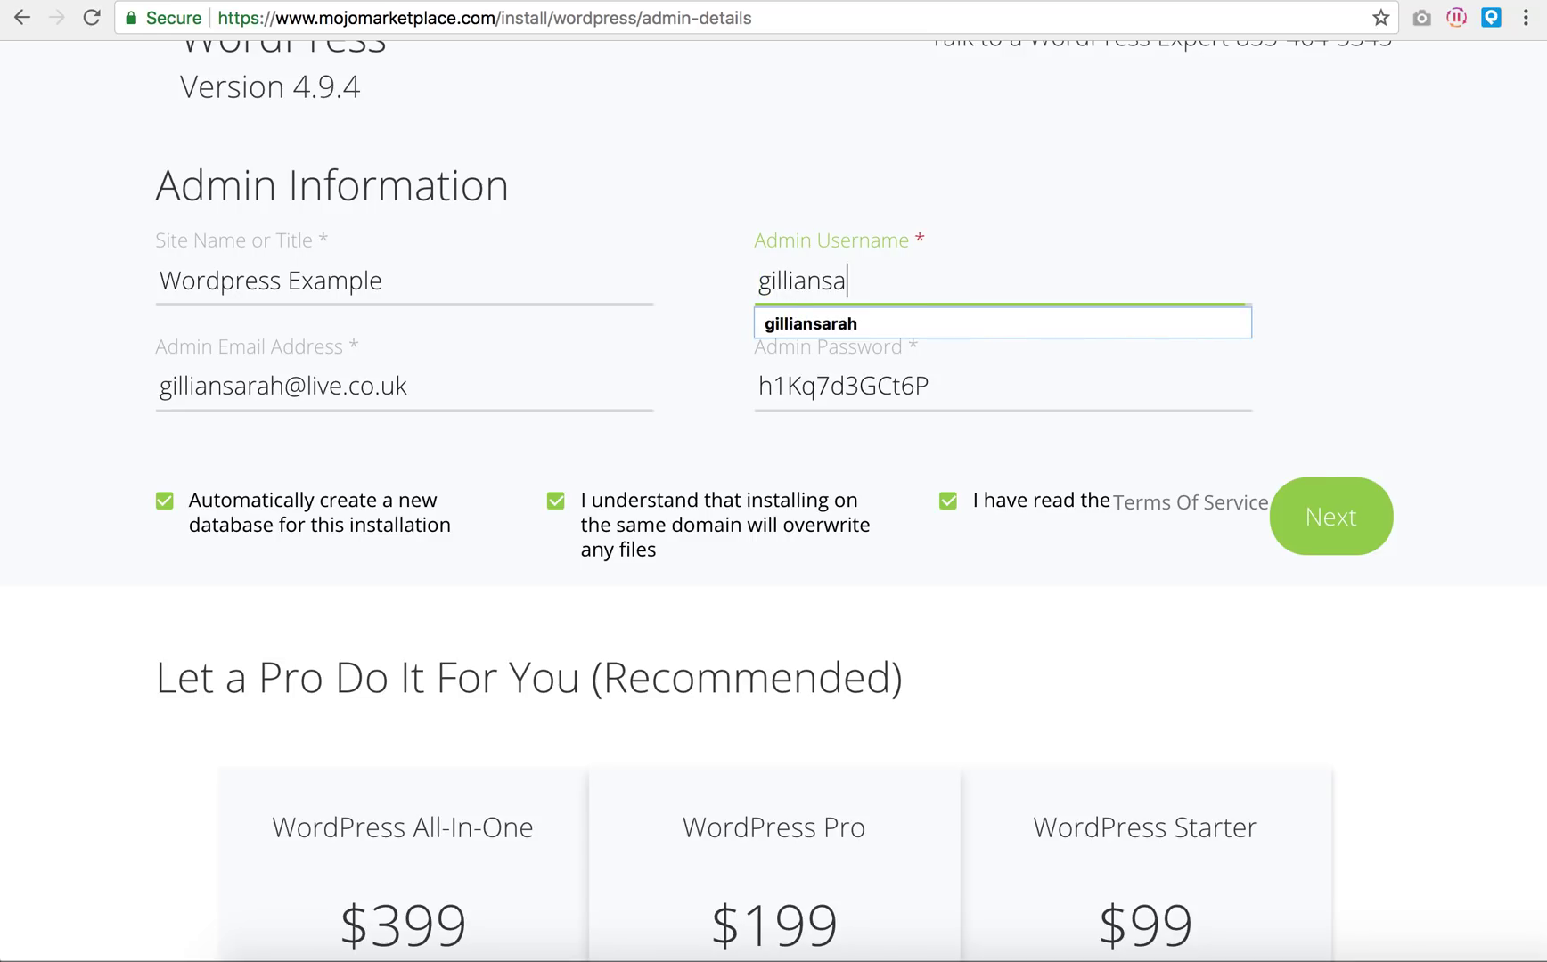
# Step: Enter the admin e-mail address and password, then start the installation
pyautogui.click(583, 390)
pyautogui.press('super+a')
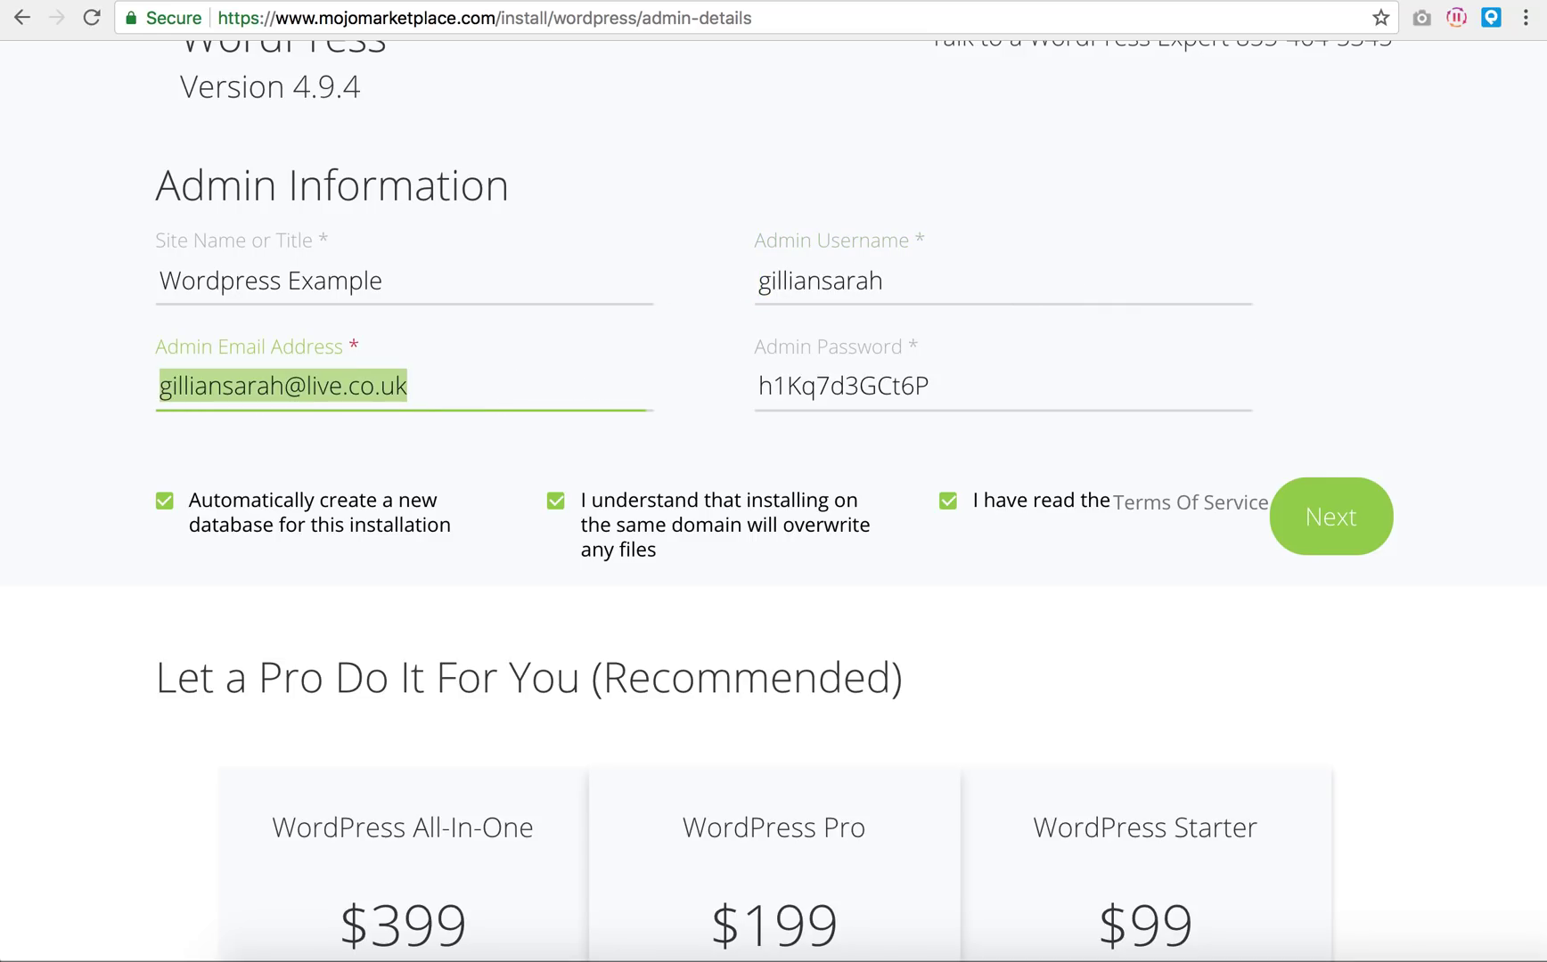
pyautogui.write('info@')
pyautogui.click(416, 430)
pyautogui.click(1006, 392)
pyautogui.press('super+a')
pyautogui.write('Pass')
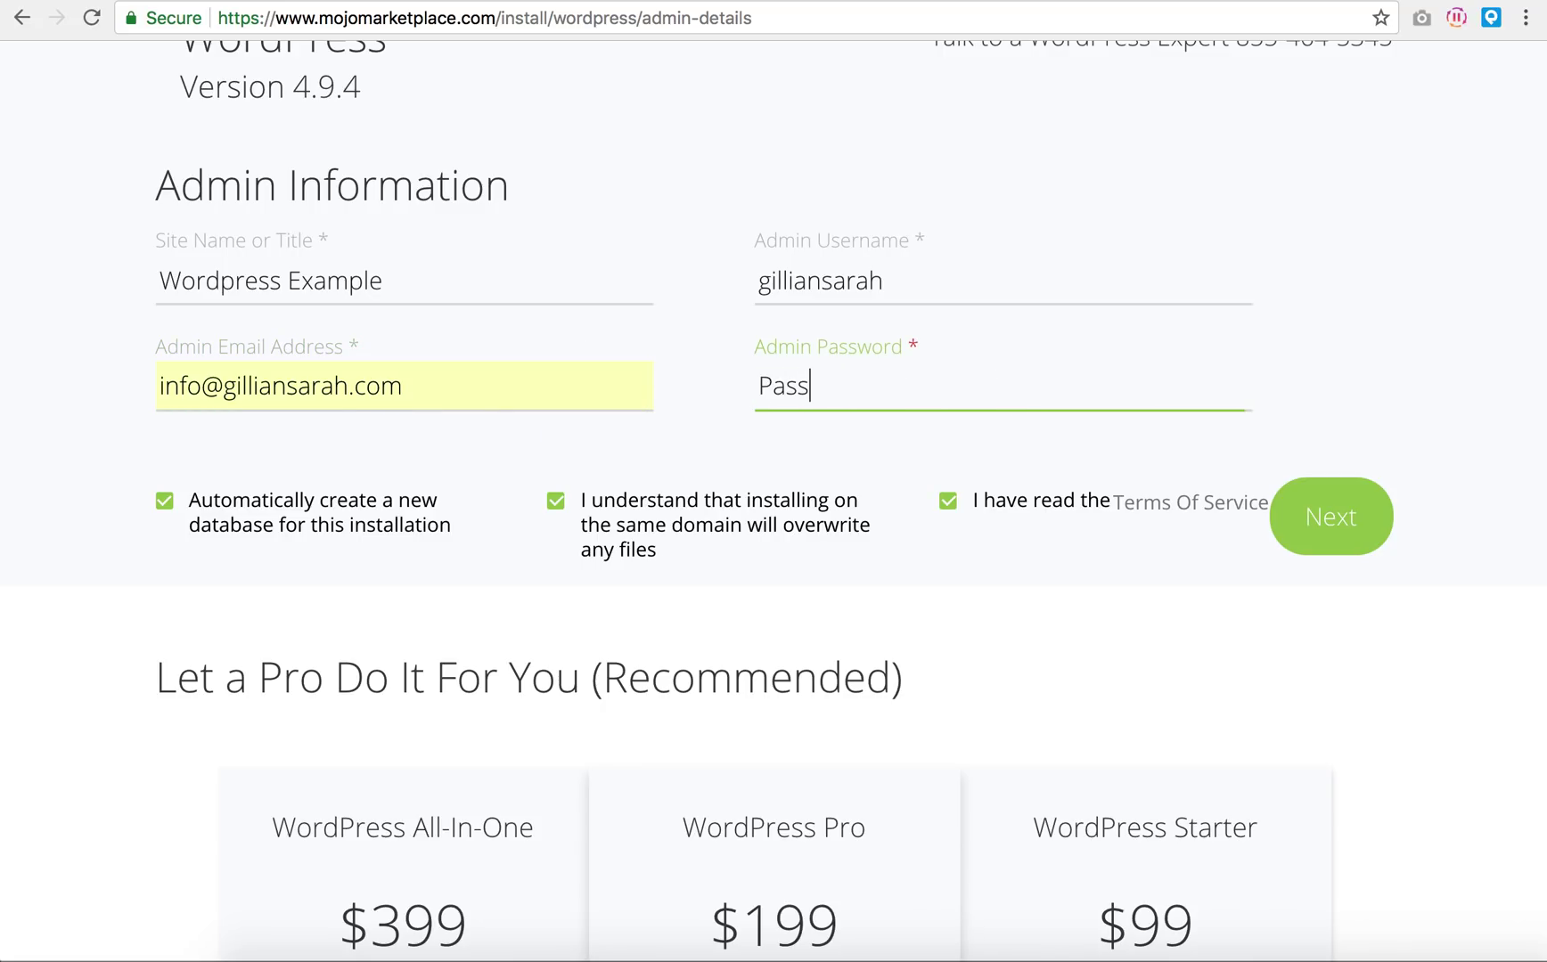
pyautogui.write('word123!')
pyautogui.click(1331, 516)
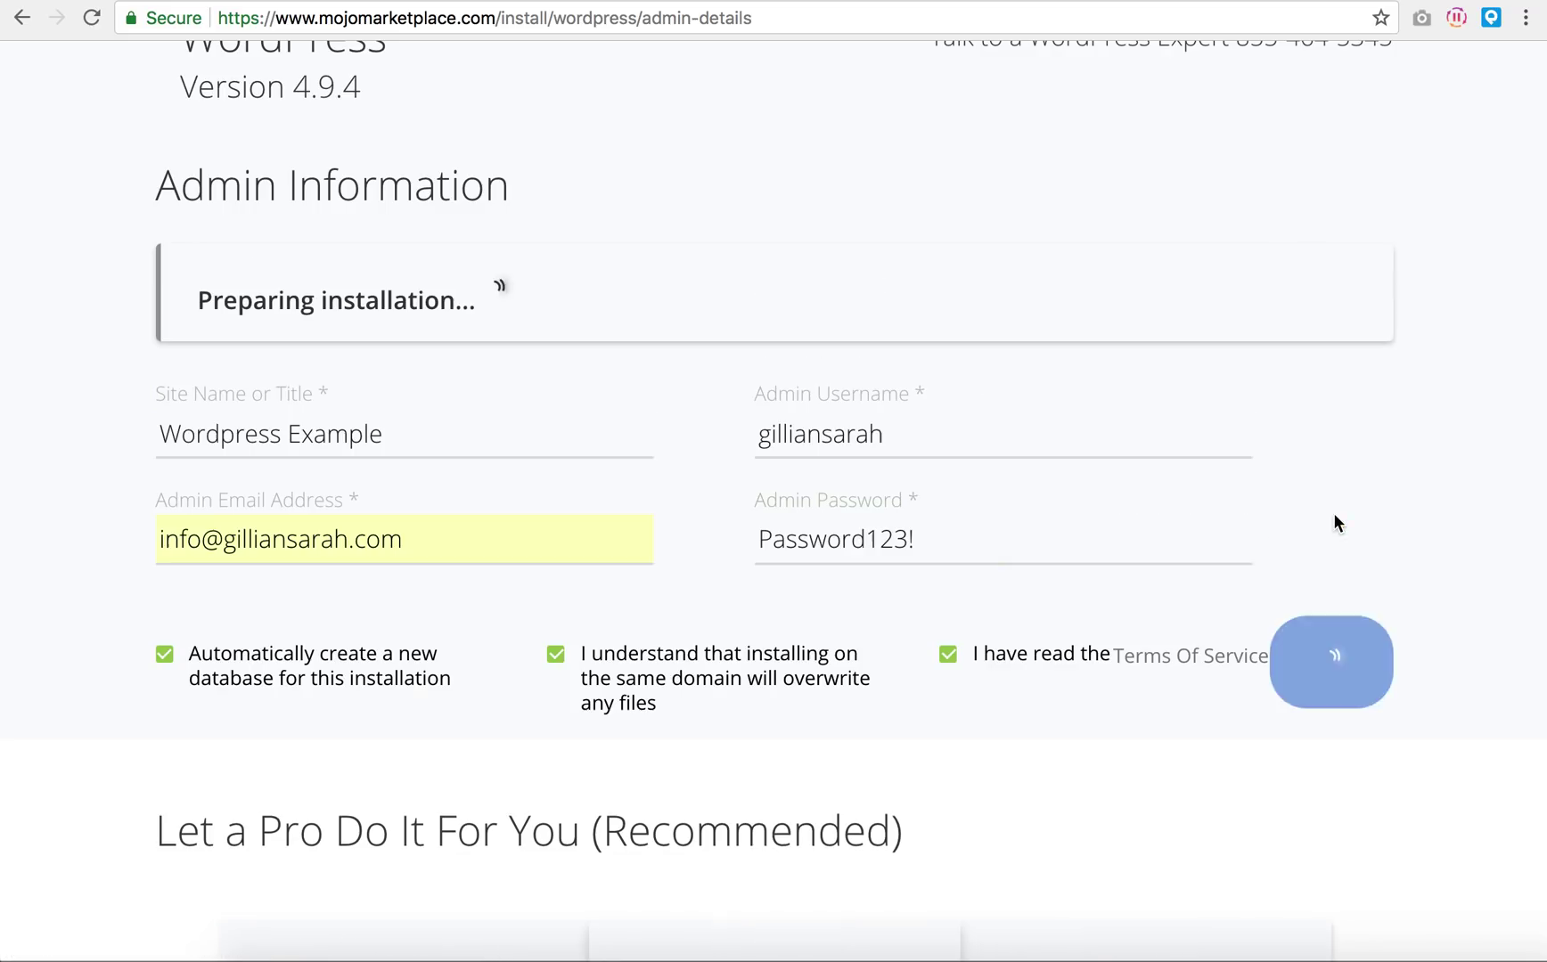
# Step: Scroll through the processing page until Installation Complete appears
pyautogui.scroll(5, 1421, 487)
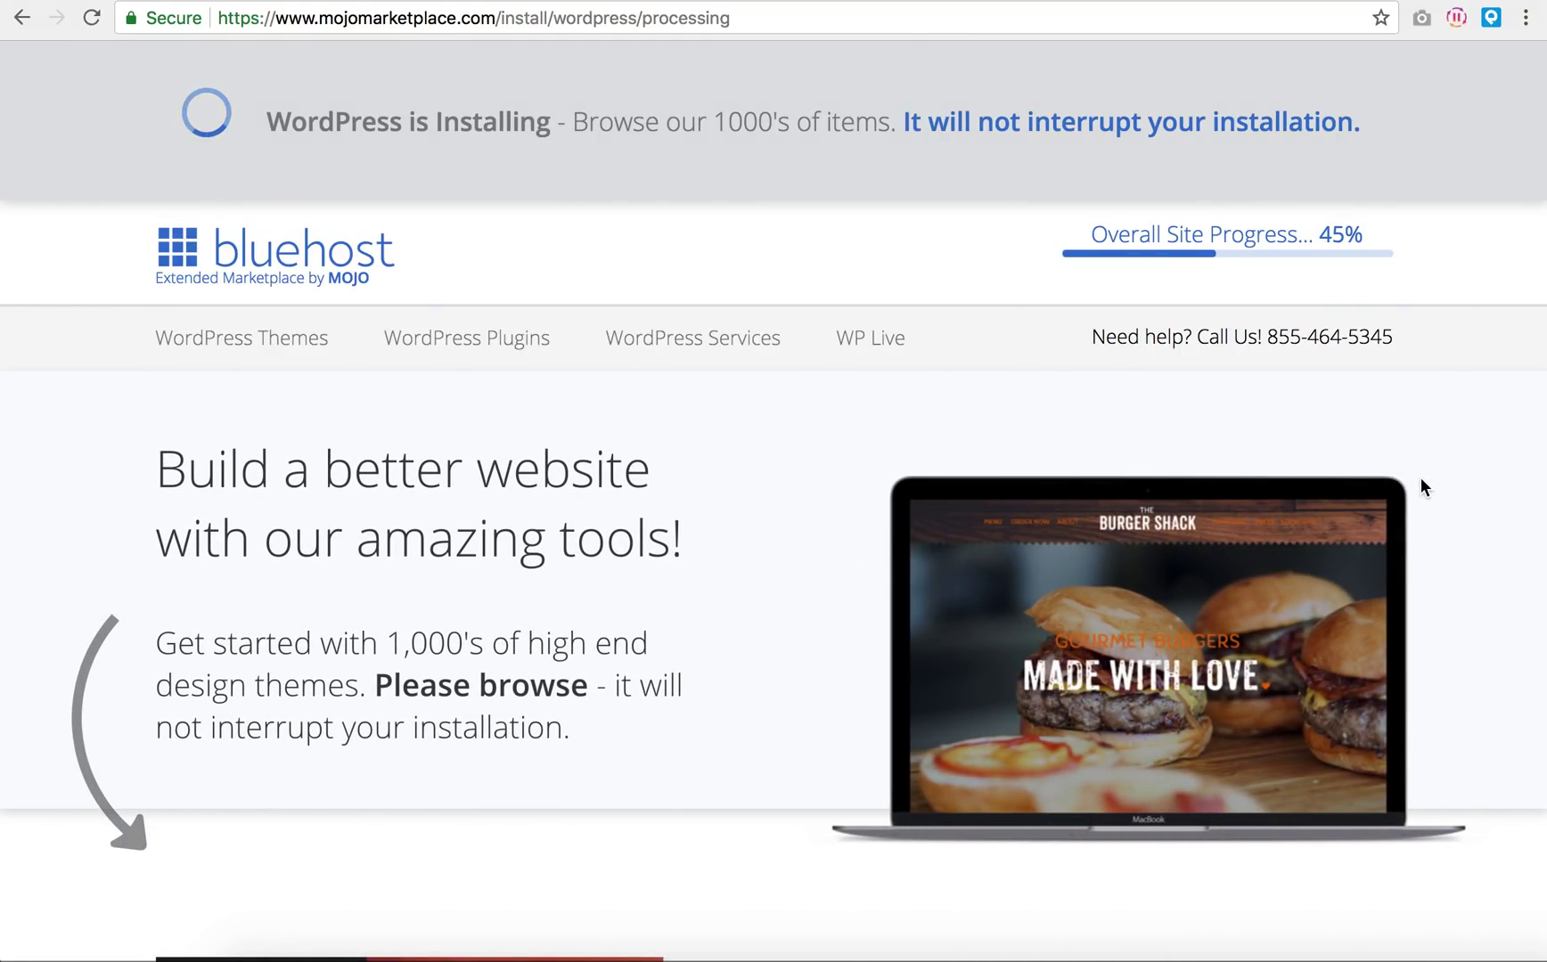
pyautogui.scroll(-8, 1420, 477)
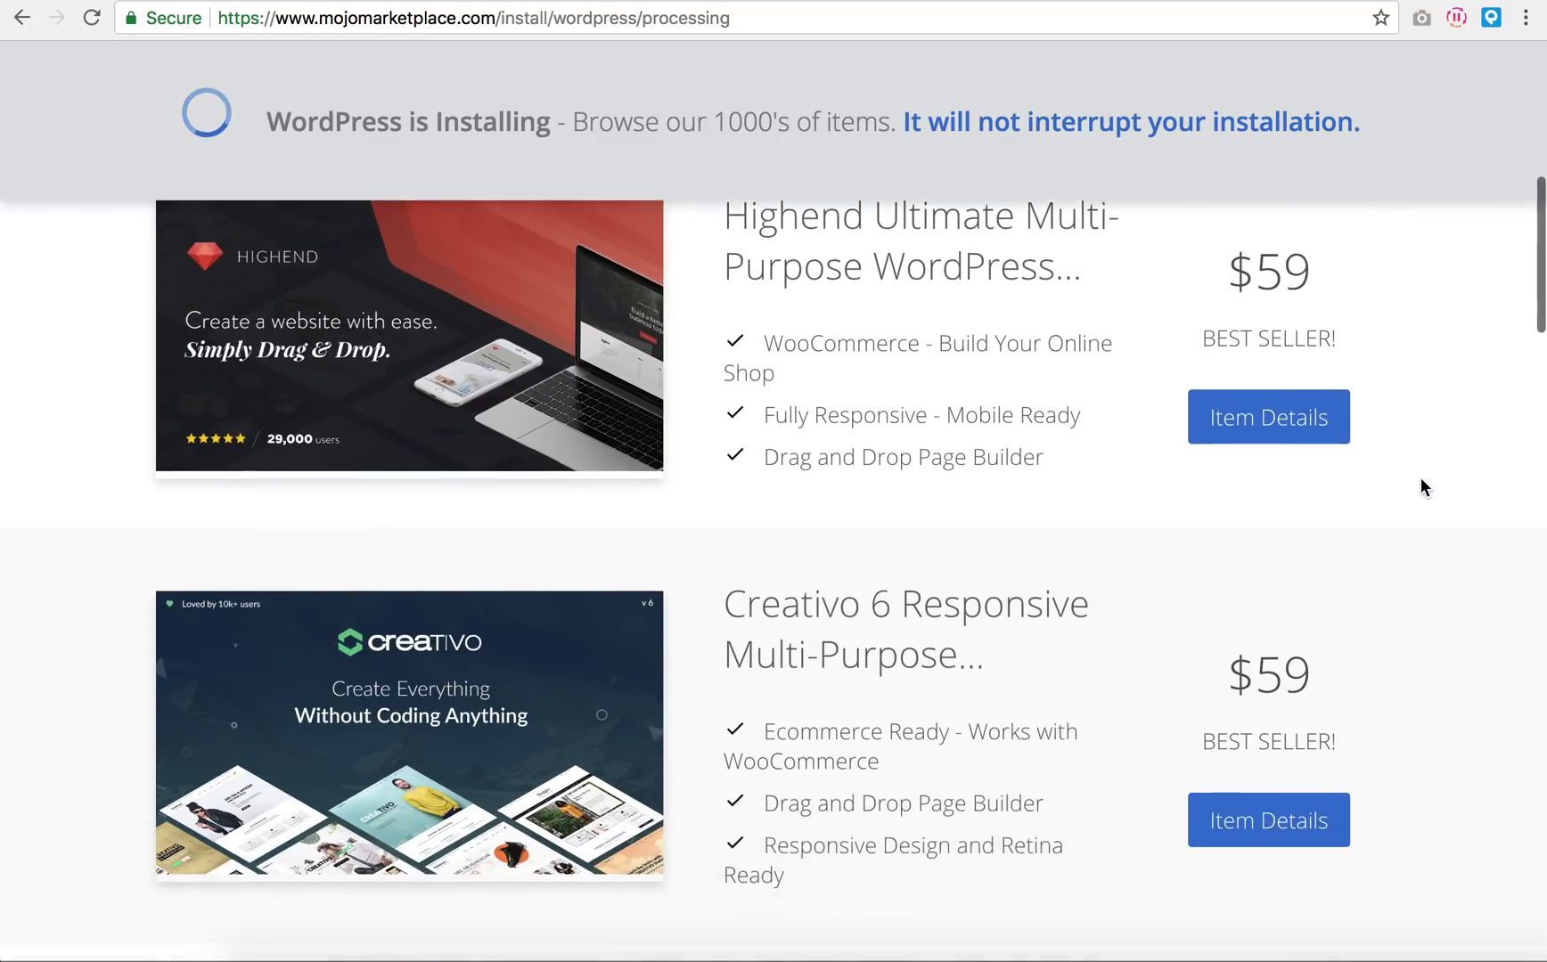
pyautogui.scroll(-8, 1420, 477)
pyautogui.scroll(12, 1420, 477)
pyautogui.scroll(4, 1421, 479)
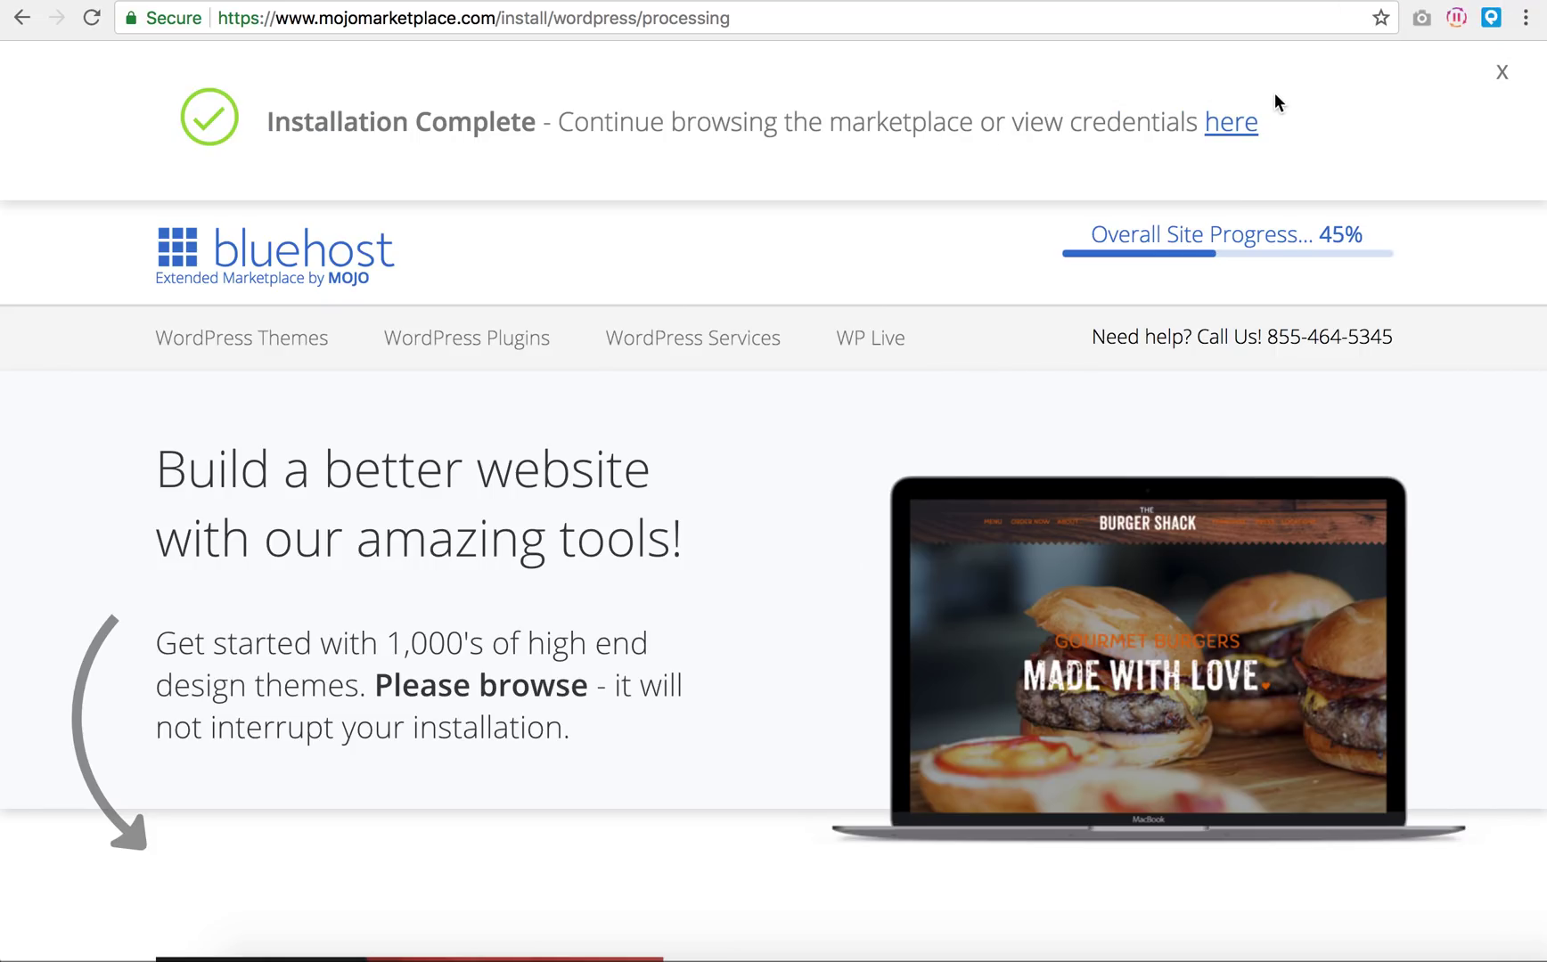
# Step: View the login credentials and follow the domain link to the site's wp-admin login
pyautogui.click(1230, 123)
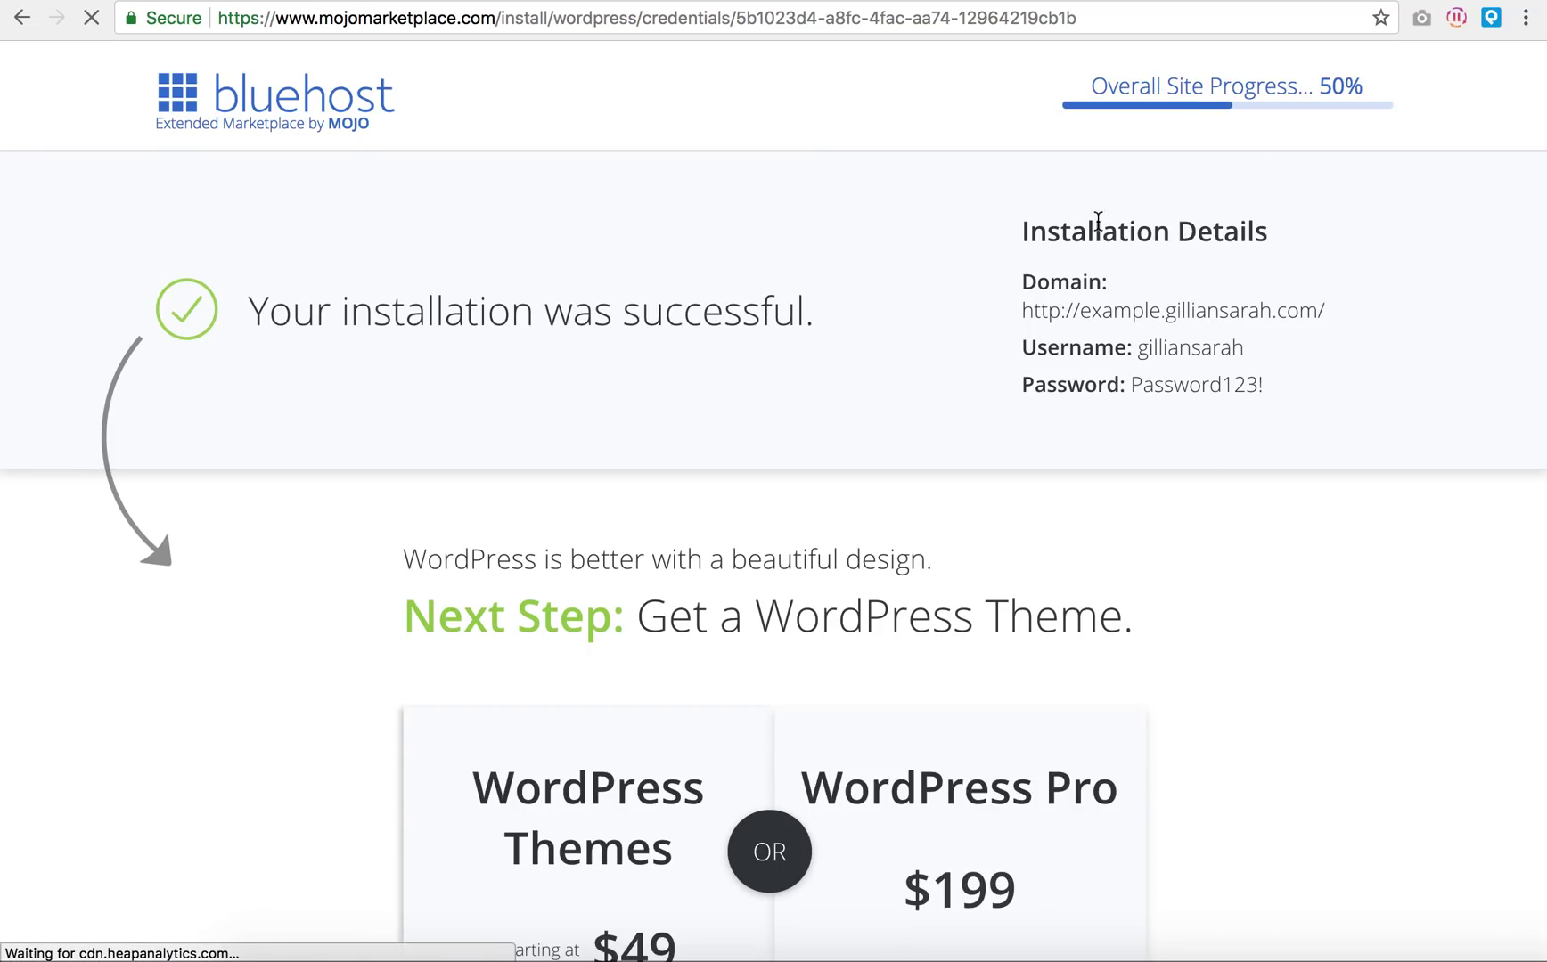
pyautogui.click(1101, 320)
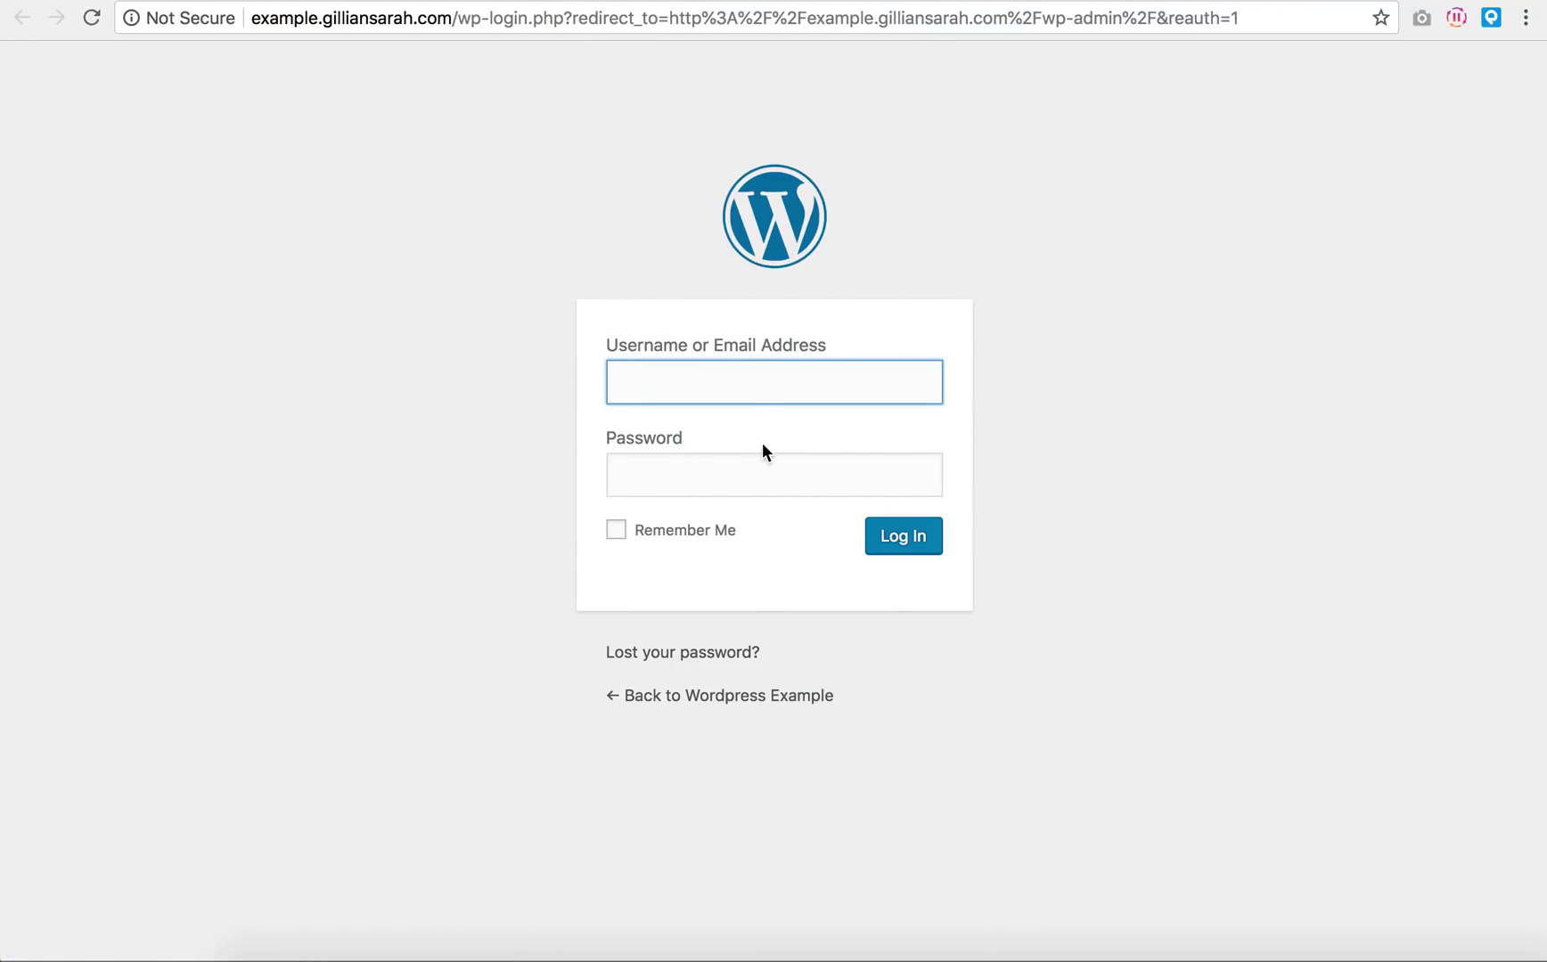
# Step: Log in with the saved username, a retyped password, and Remember Me ticked
pyautogui.click(744, 385)
pyautogui.click(724, 417)
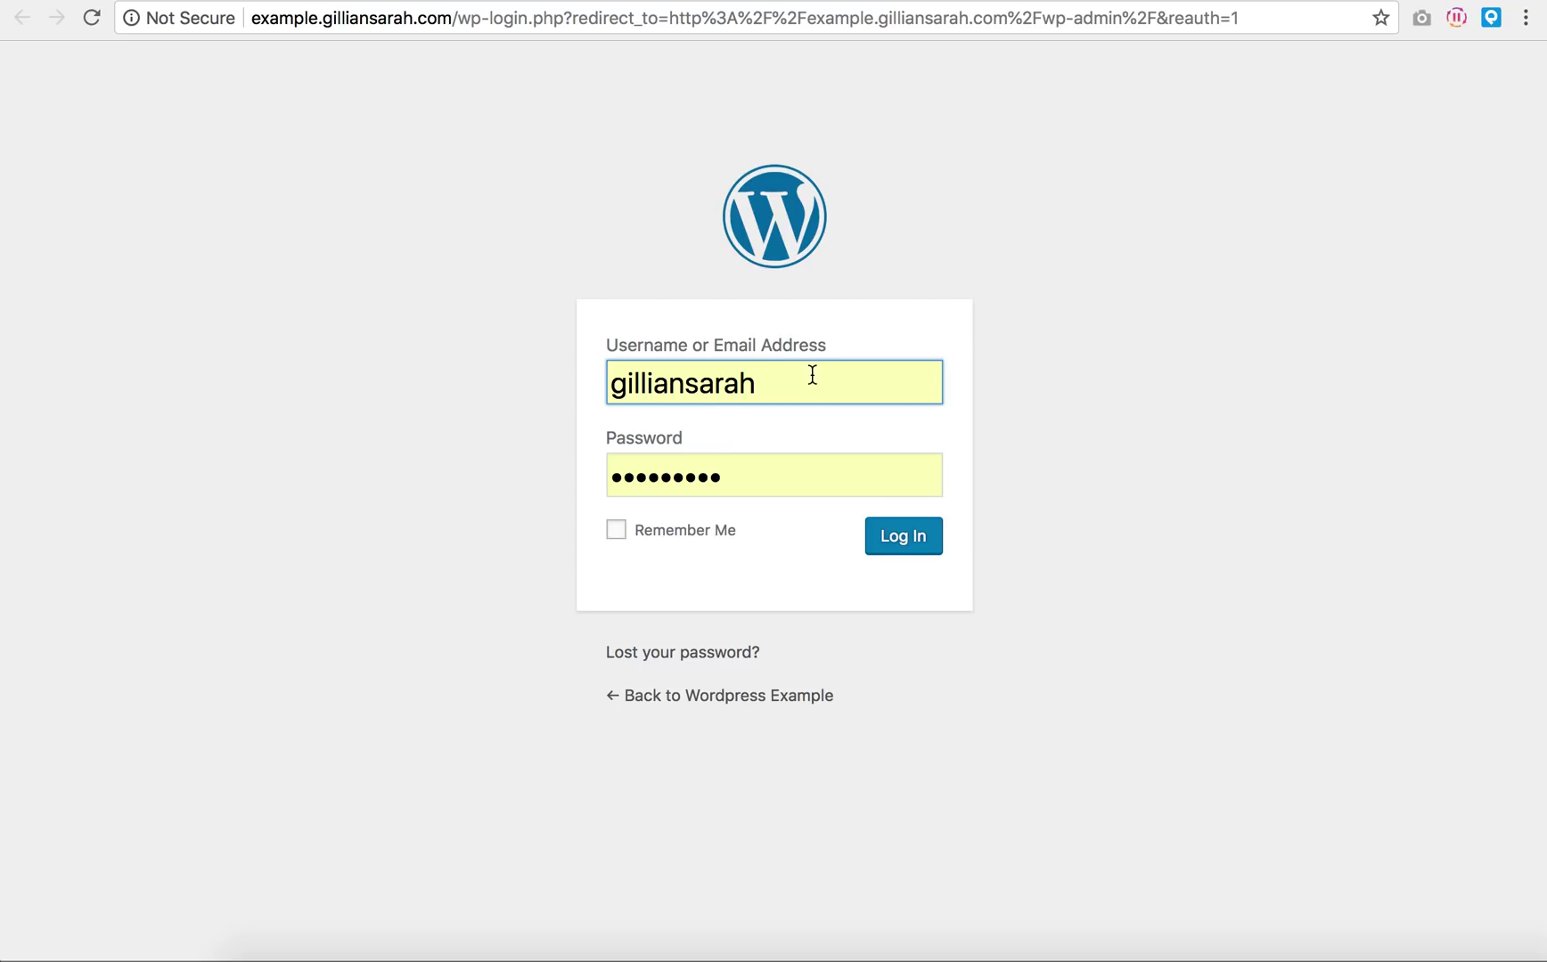
pyautogui.click(879, 471)
pyautogui.press('BackSpace')
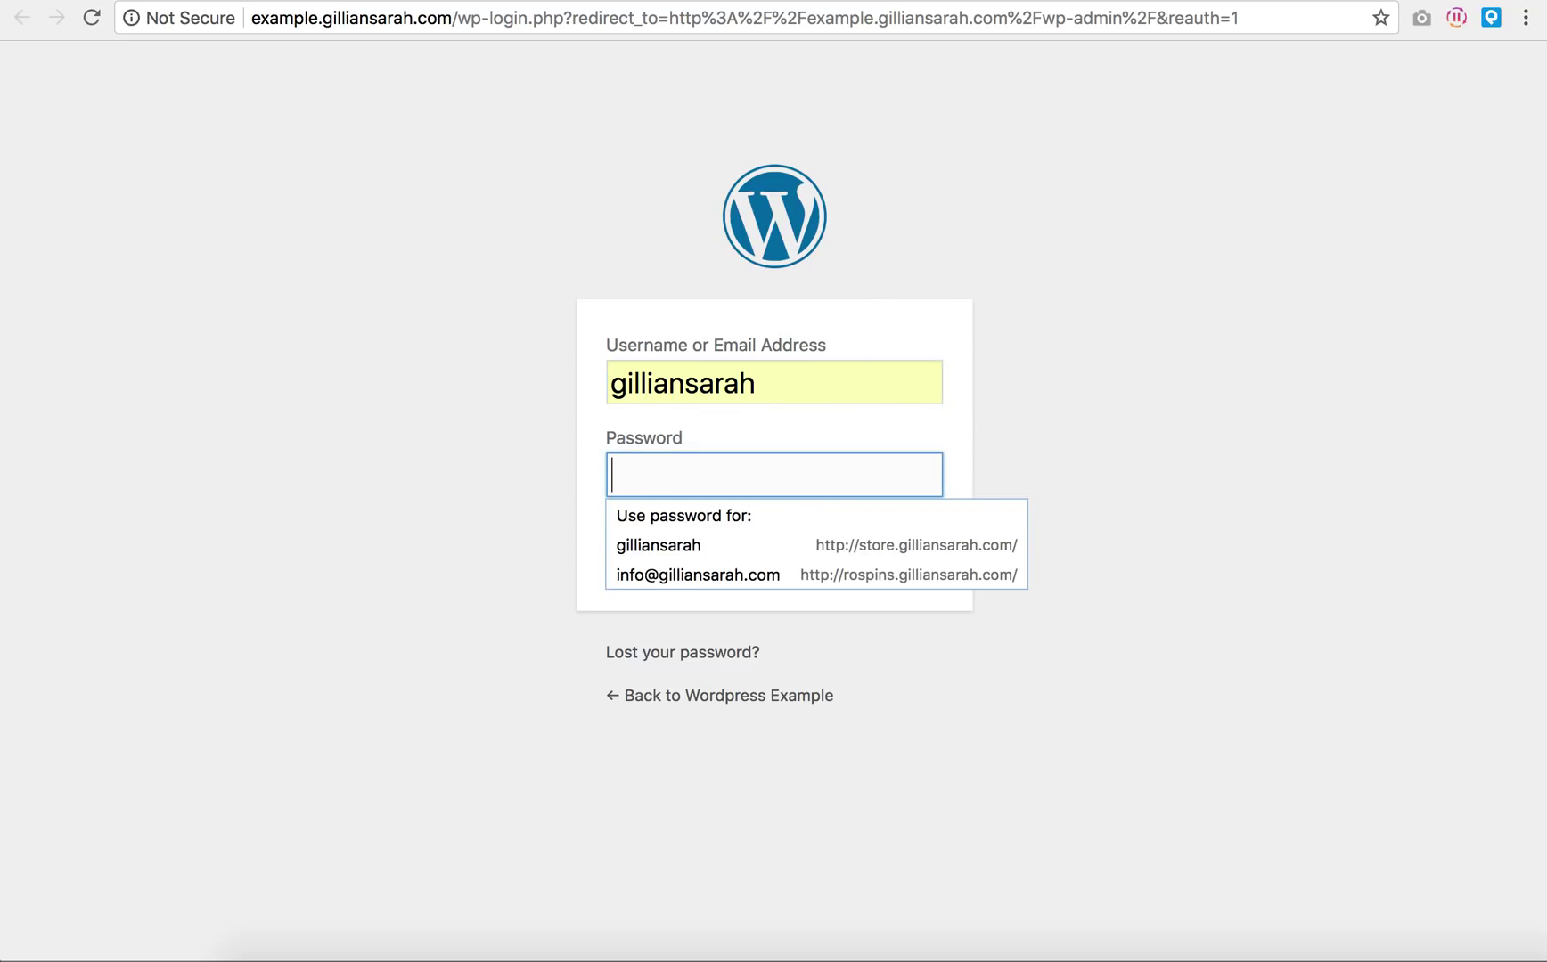
pyautogui.write('passwor')
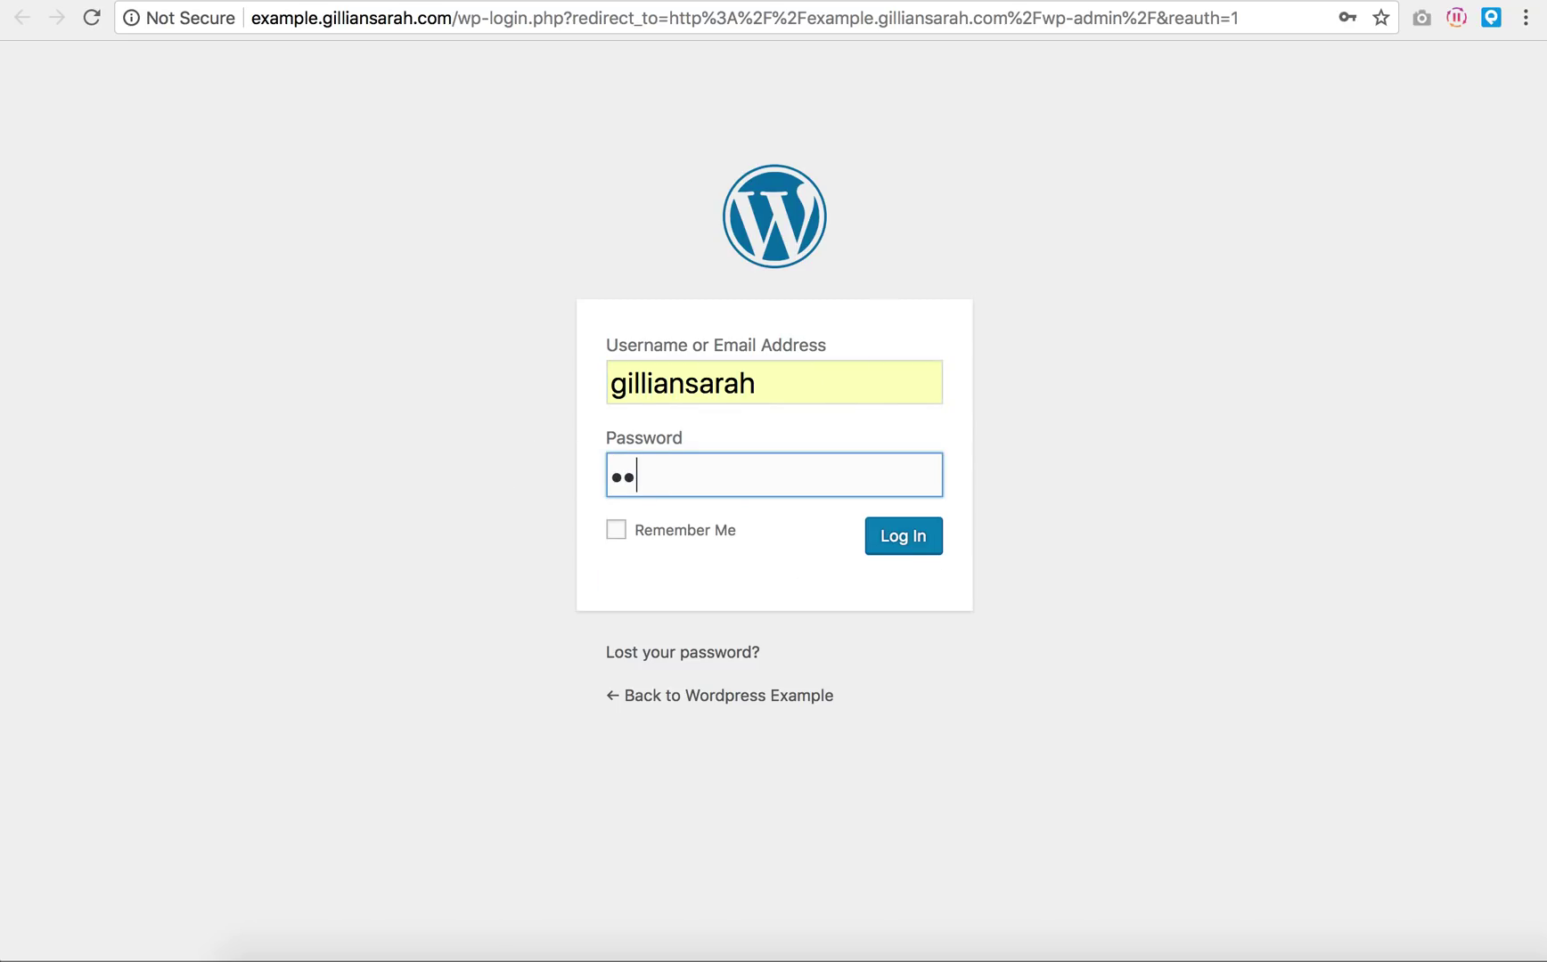
pyautogui.write('d1234')
pyautogui.click(709, 530)
pyautogui.click(892, 544)
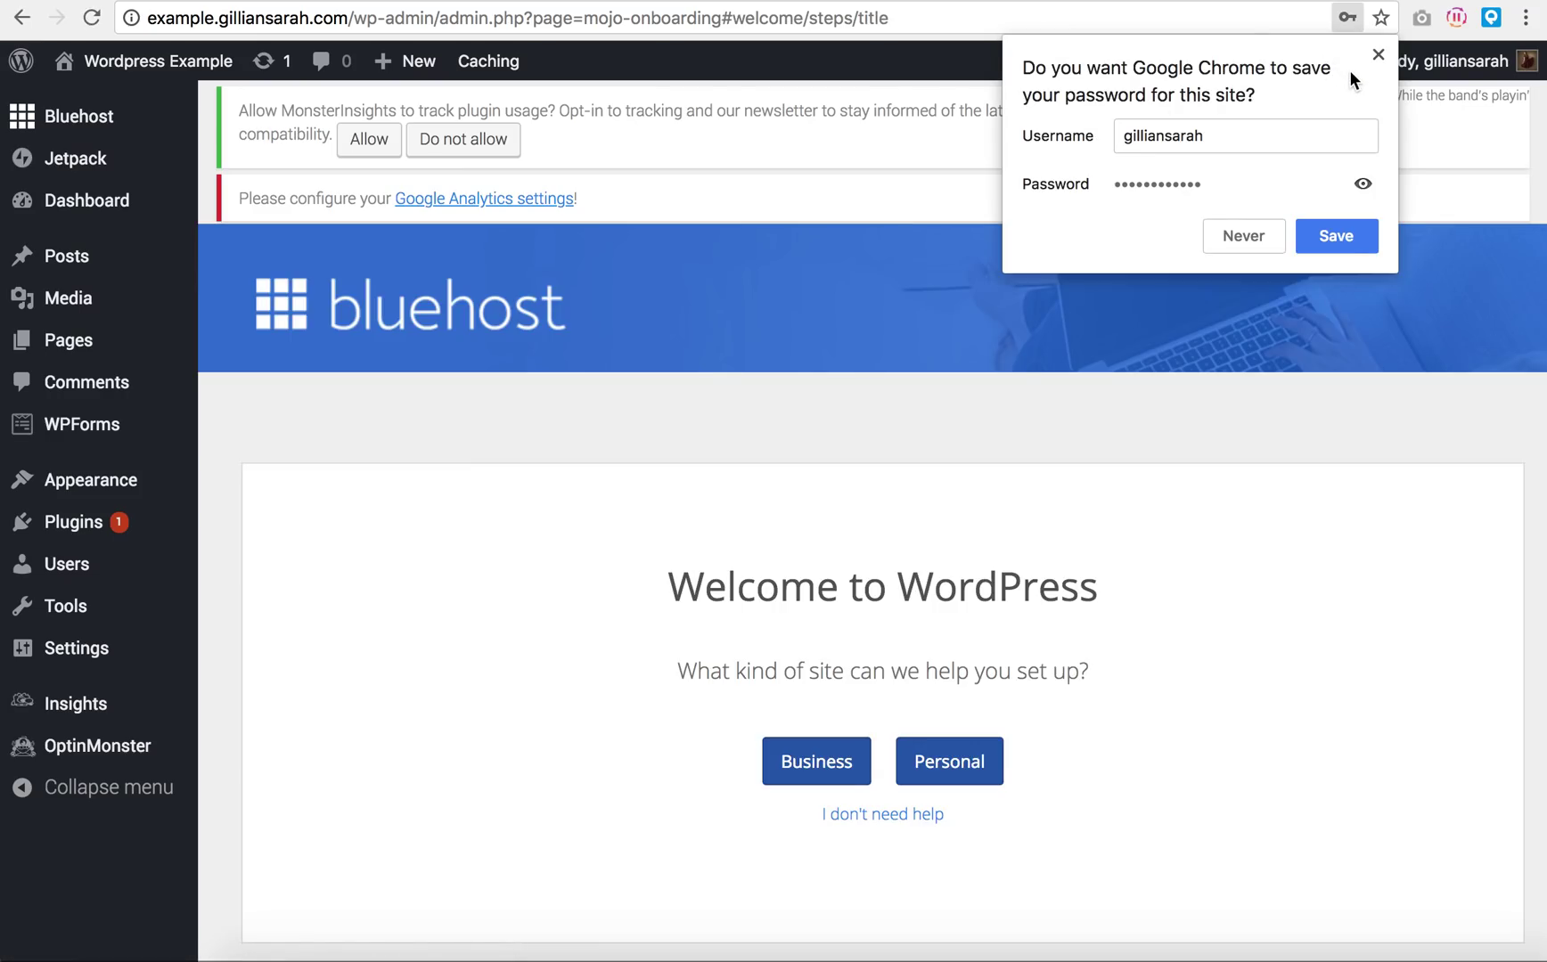
# Step: Save the login in the browser and choose Business as the site type
pyautogui.click(1336, 236)
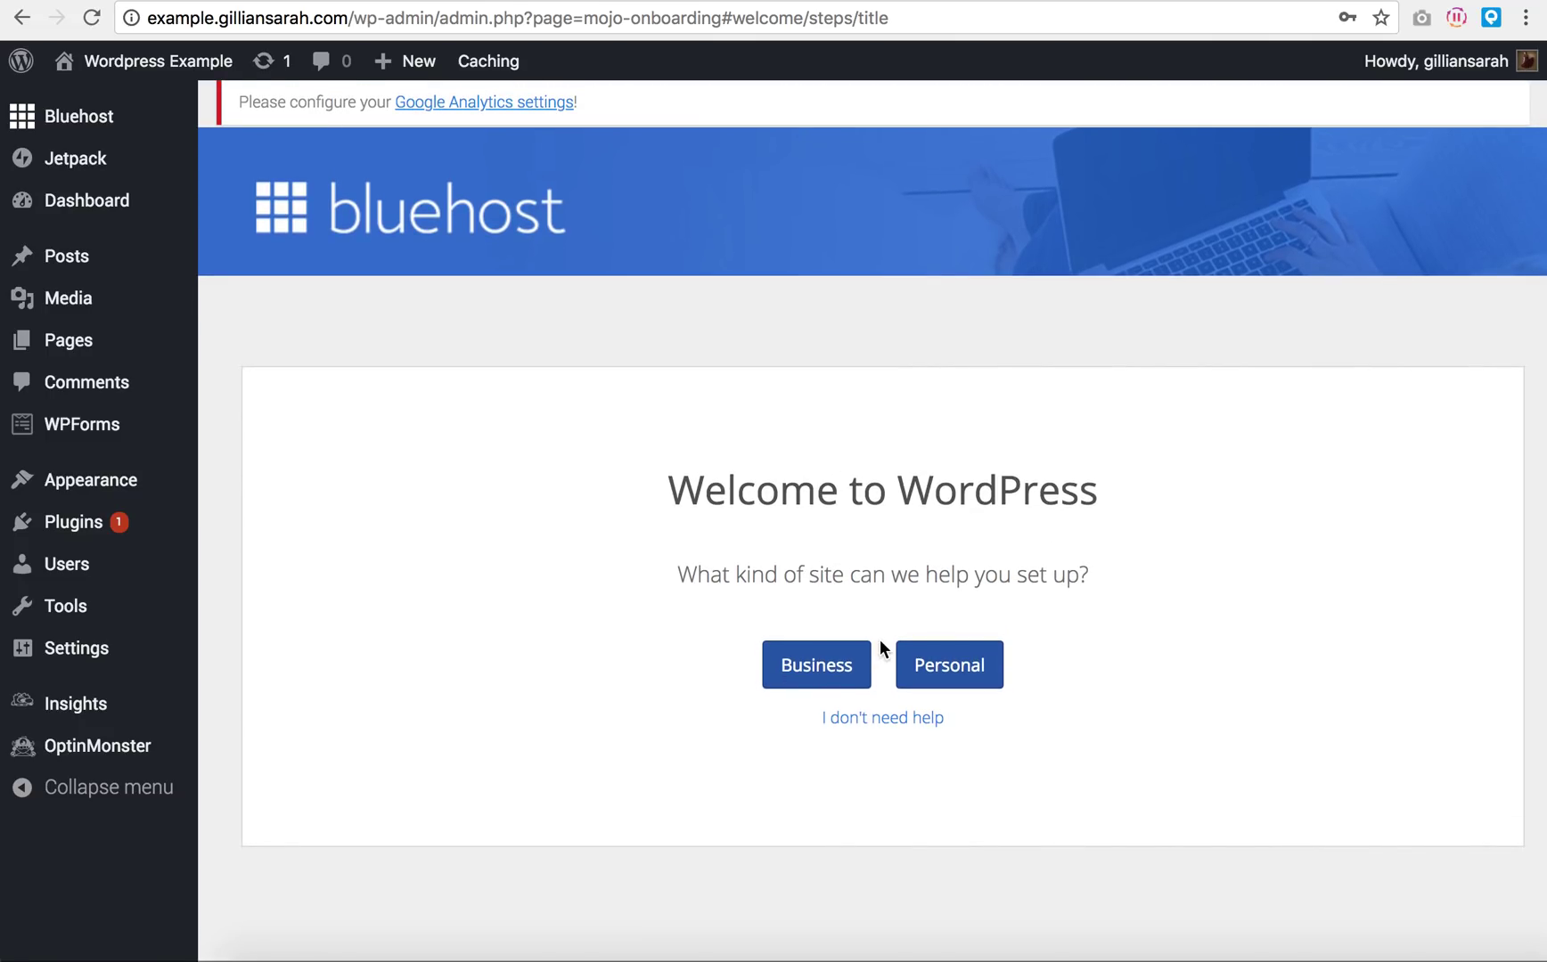
pyautogui.scroll(-2, 883, 648)
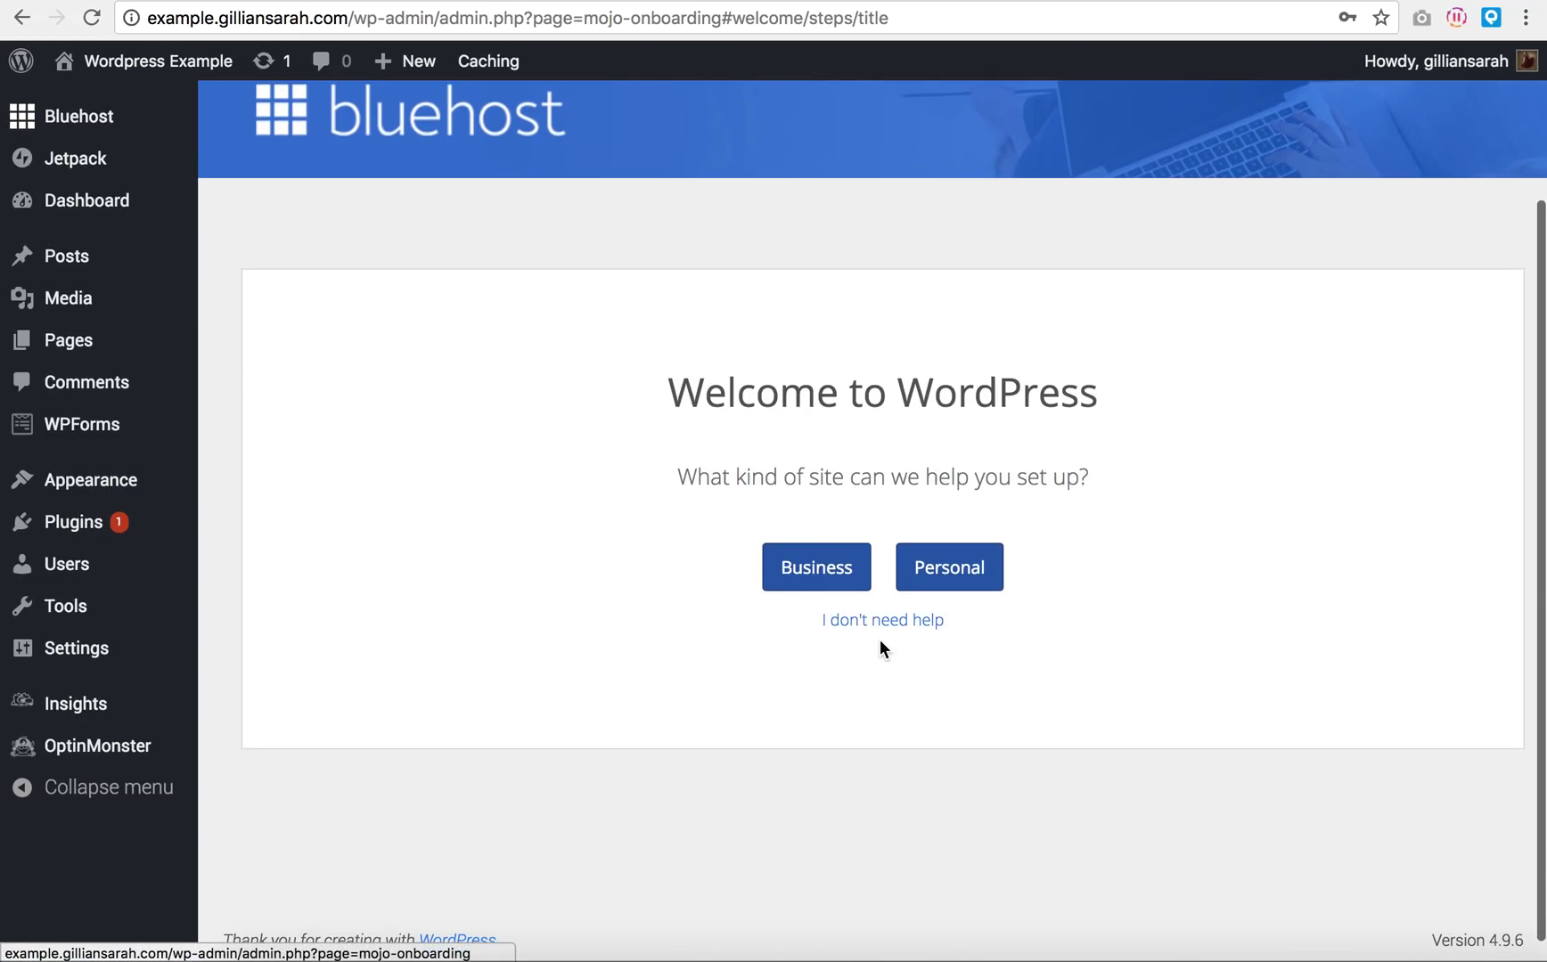
pyautogui.scroll(3, 979, 671)
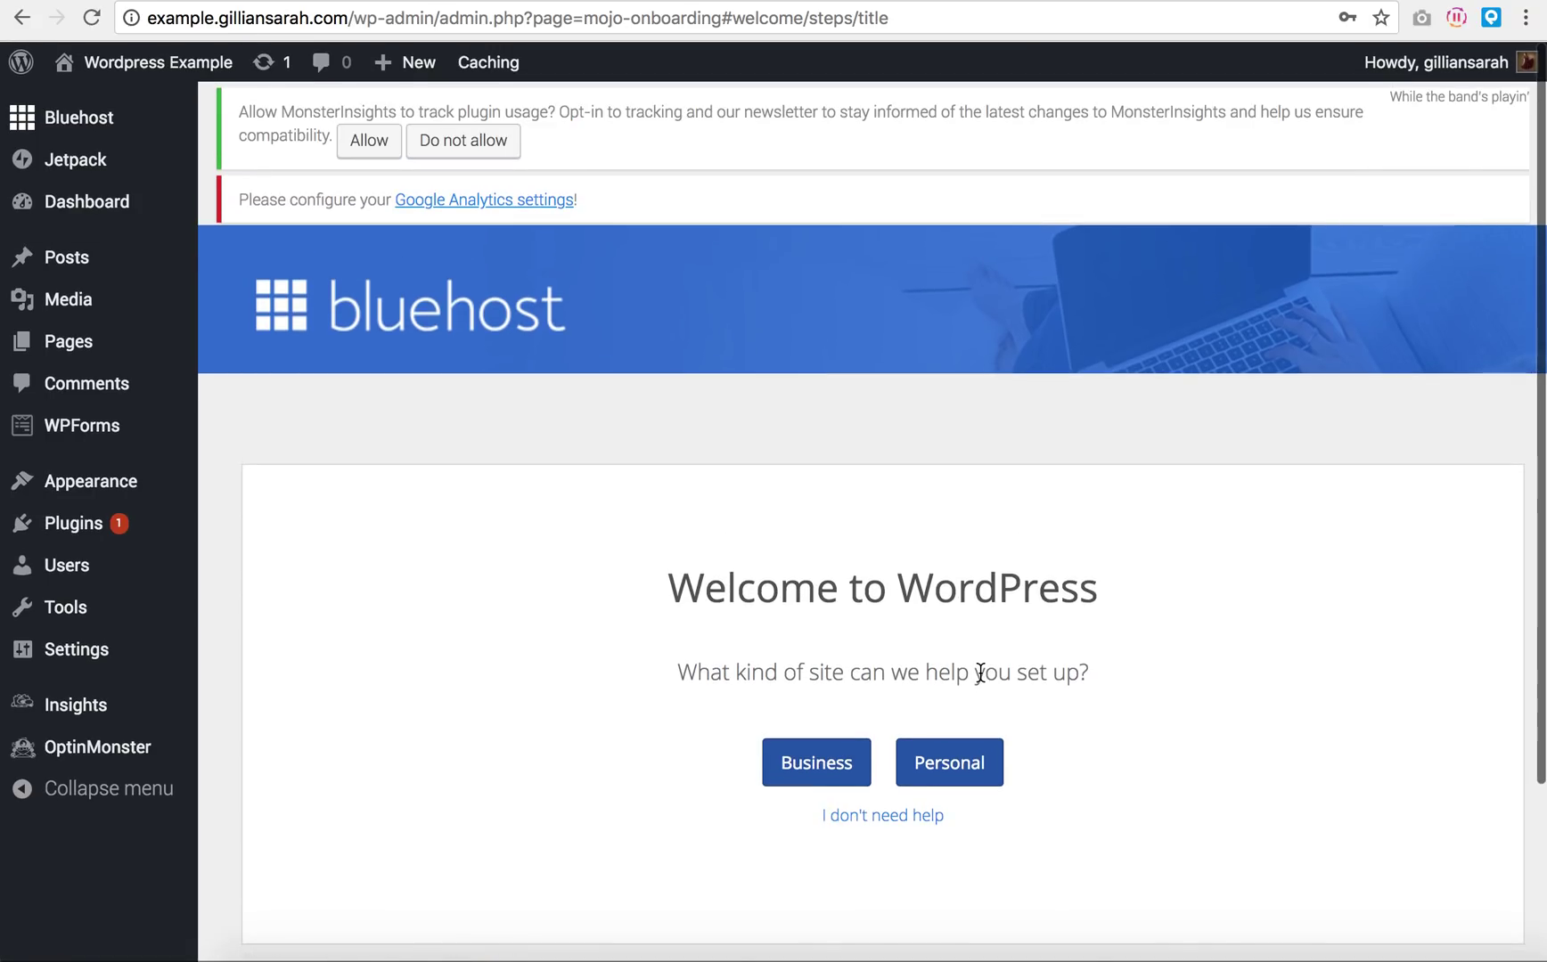
pyautogui.scroll(-1, 979, 672)
pyautogui.scroll(-2, 996, 667)
pyautogui.scroll(-1, 996, 667)
pyautogui.click(790, 563)
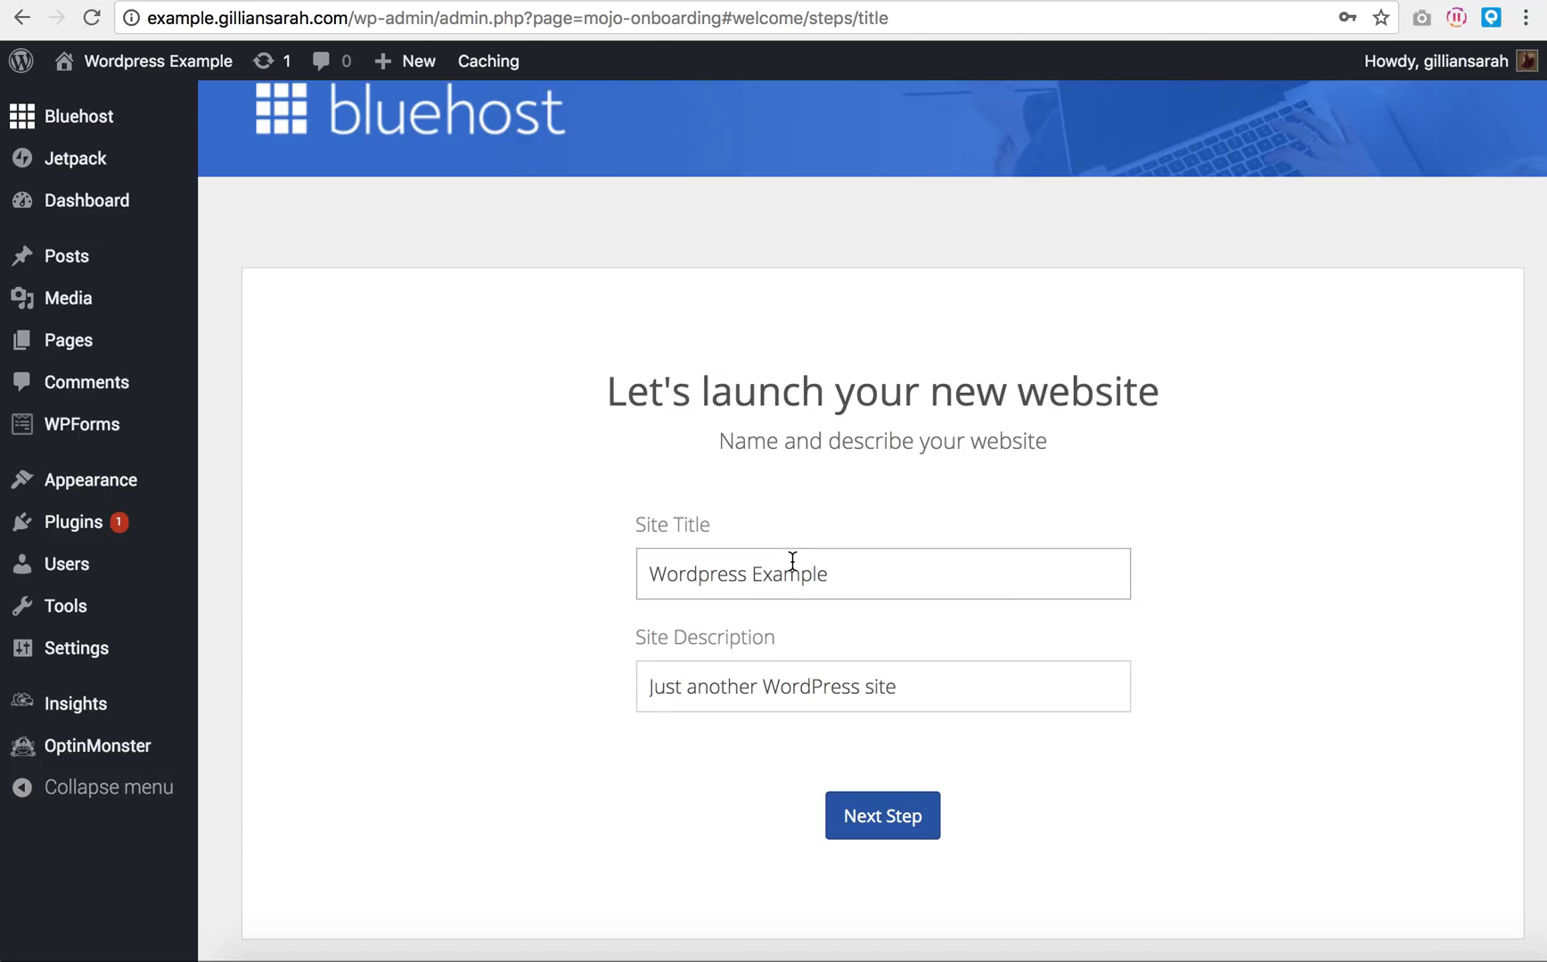
# Step: Append a dash and the owner's name to the 'Wordpress Example' site title
pyautogui.click(950, 568)
pyautogui.click(876, 576)
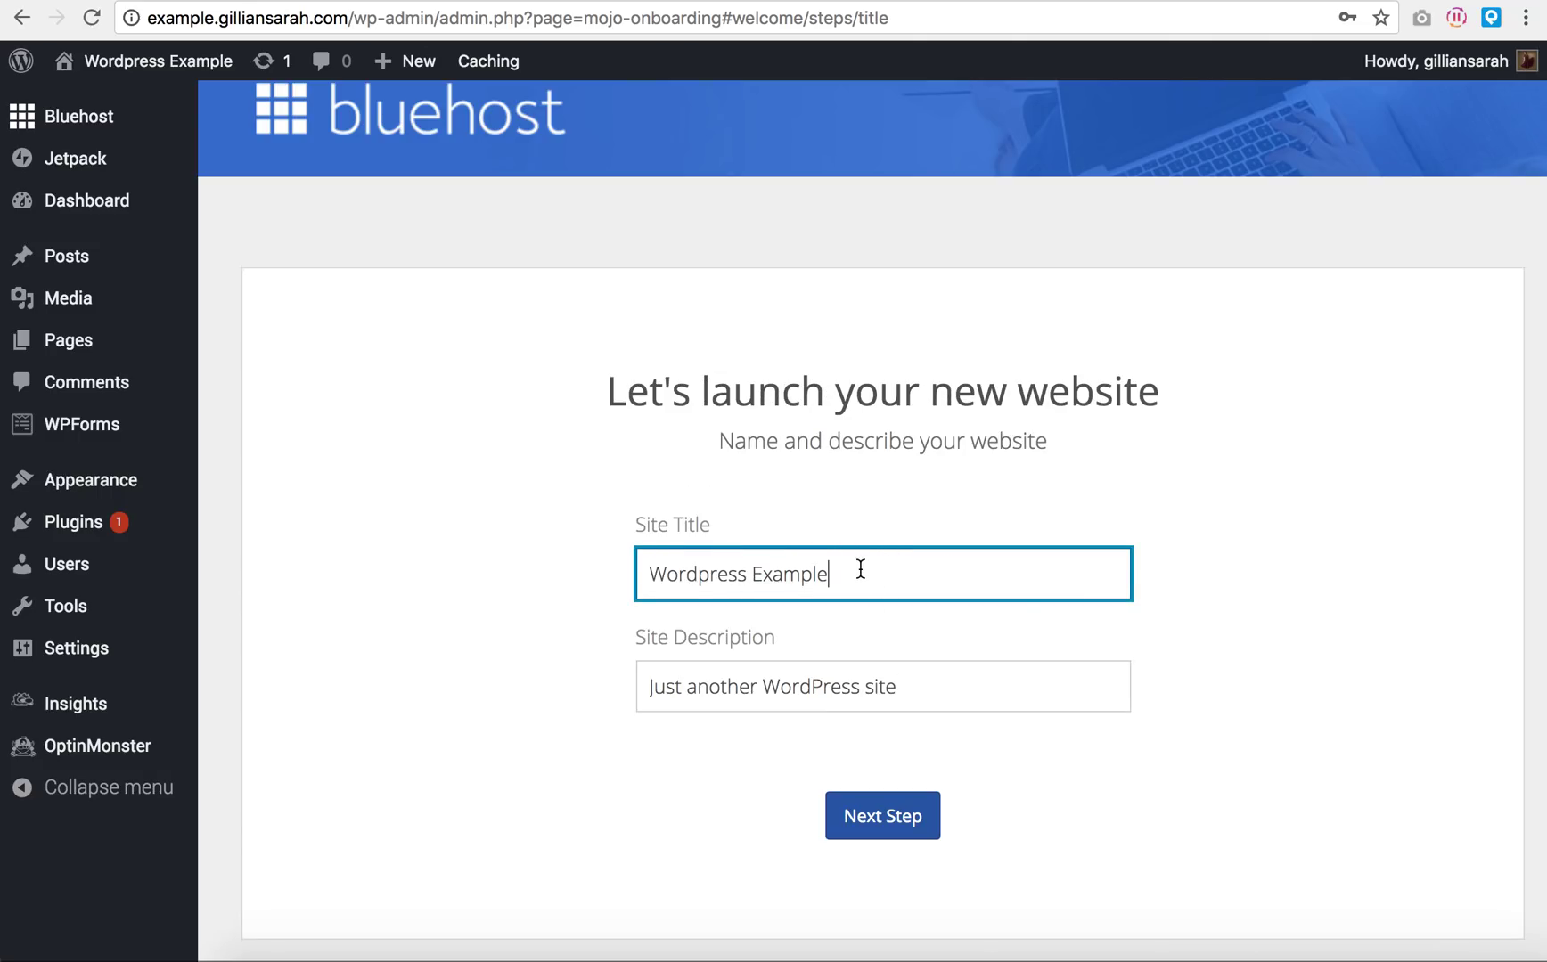
pyautogui.moveTo(877, 576); pyautogui.dragTo(518, 580)
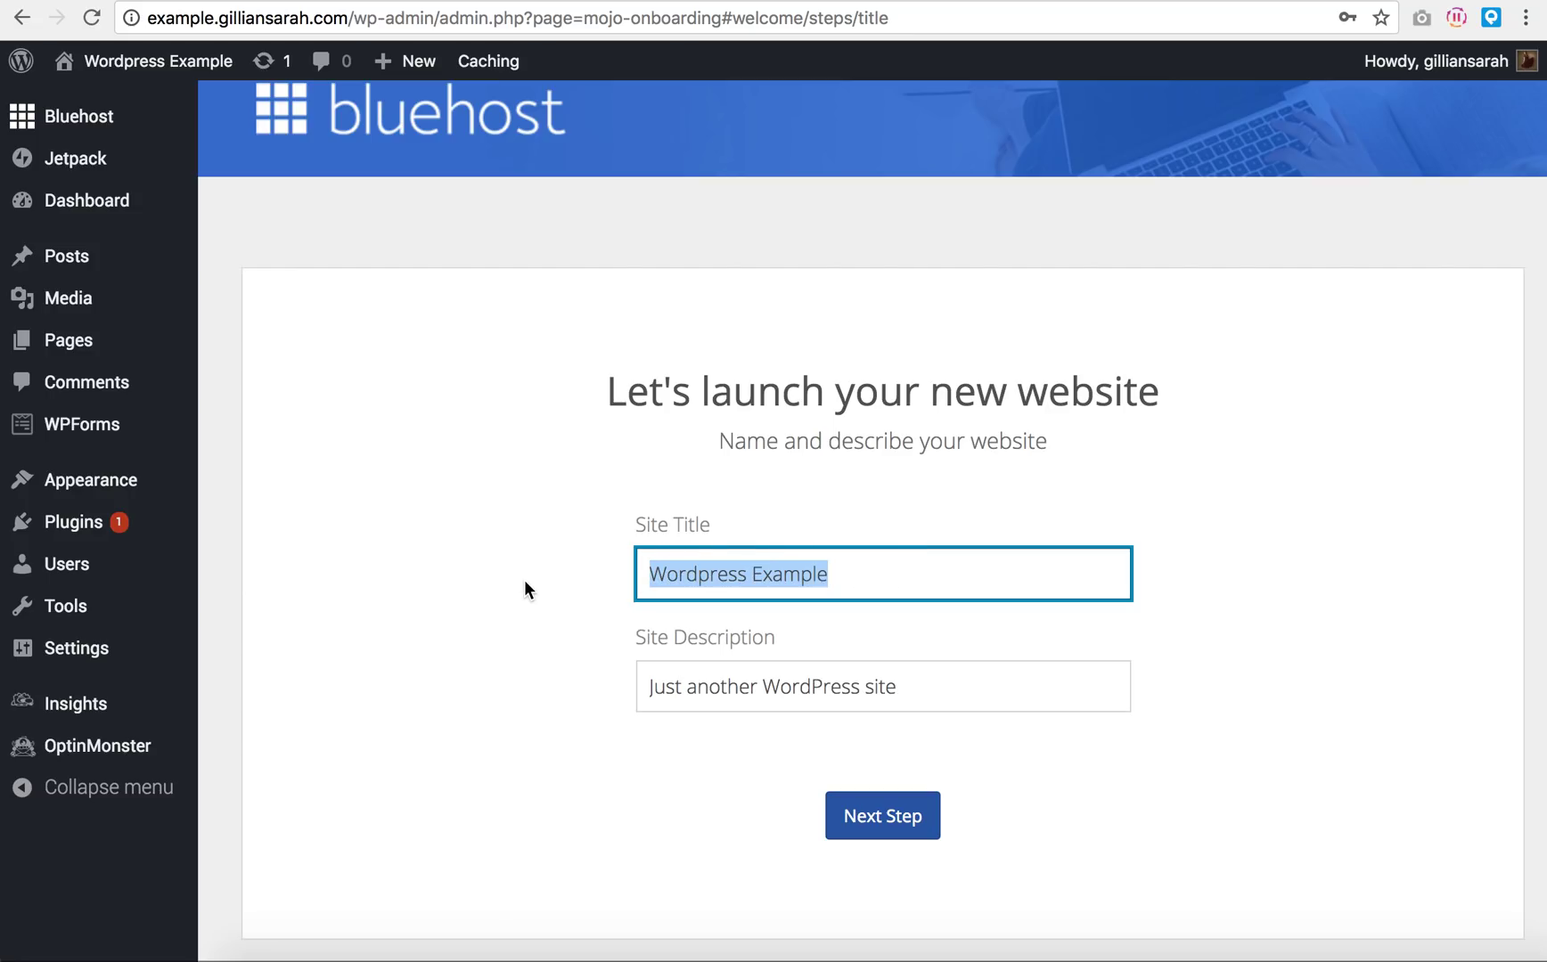
pyautogui.click(985, 565)
pyautogui.write('- ')
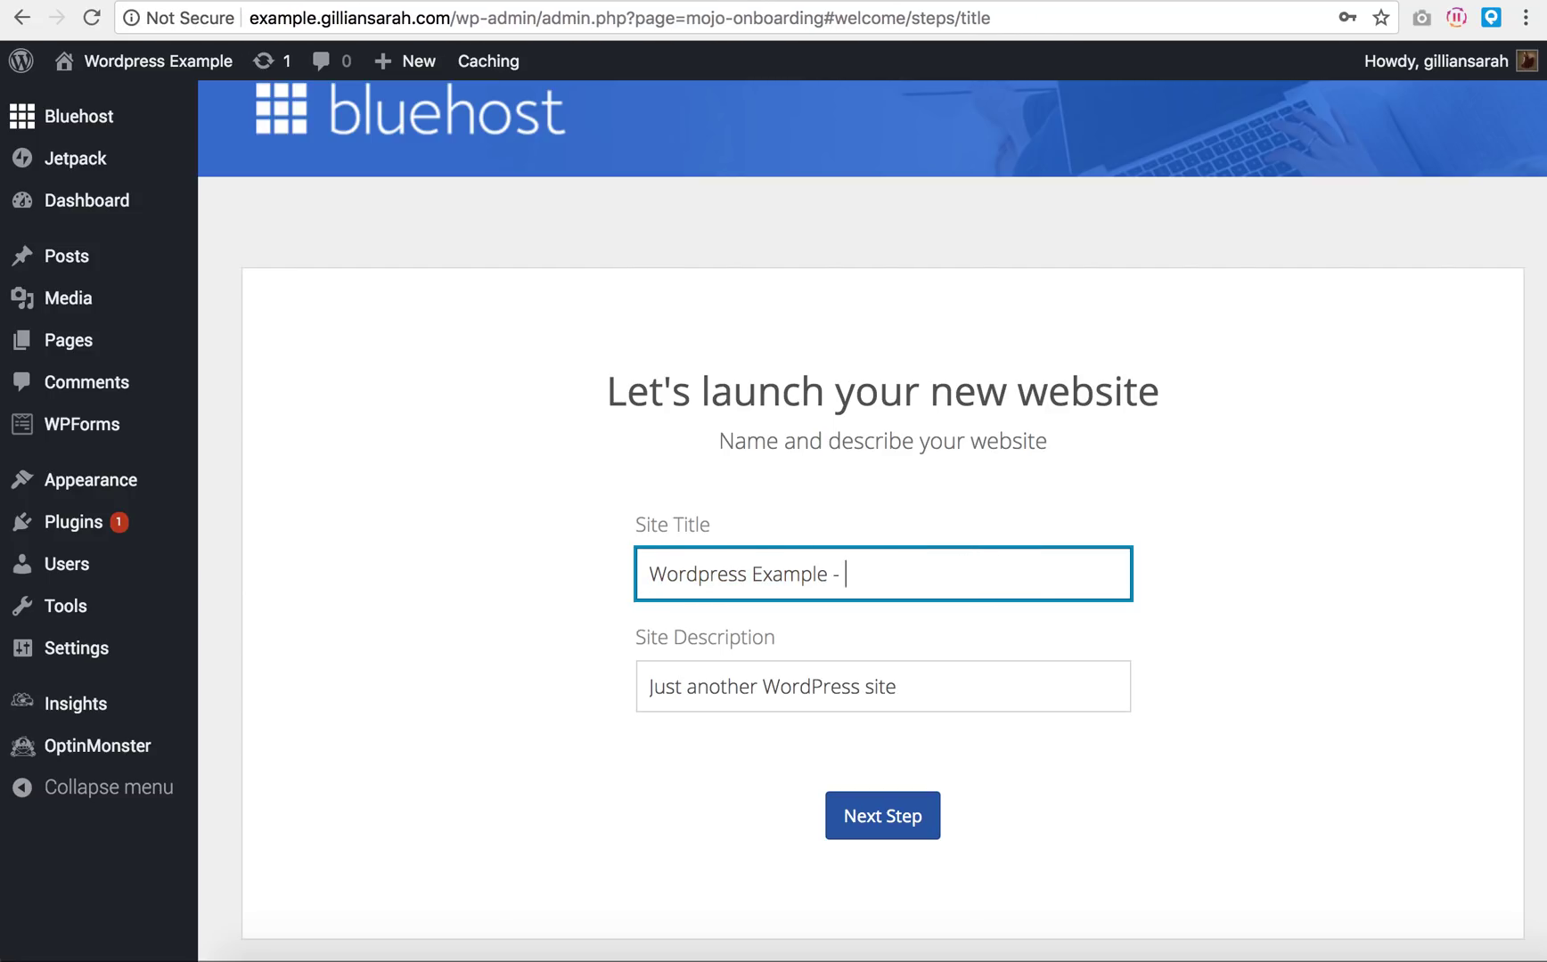
pyautogui.write('Gillian Sarah')
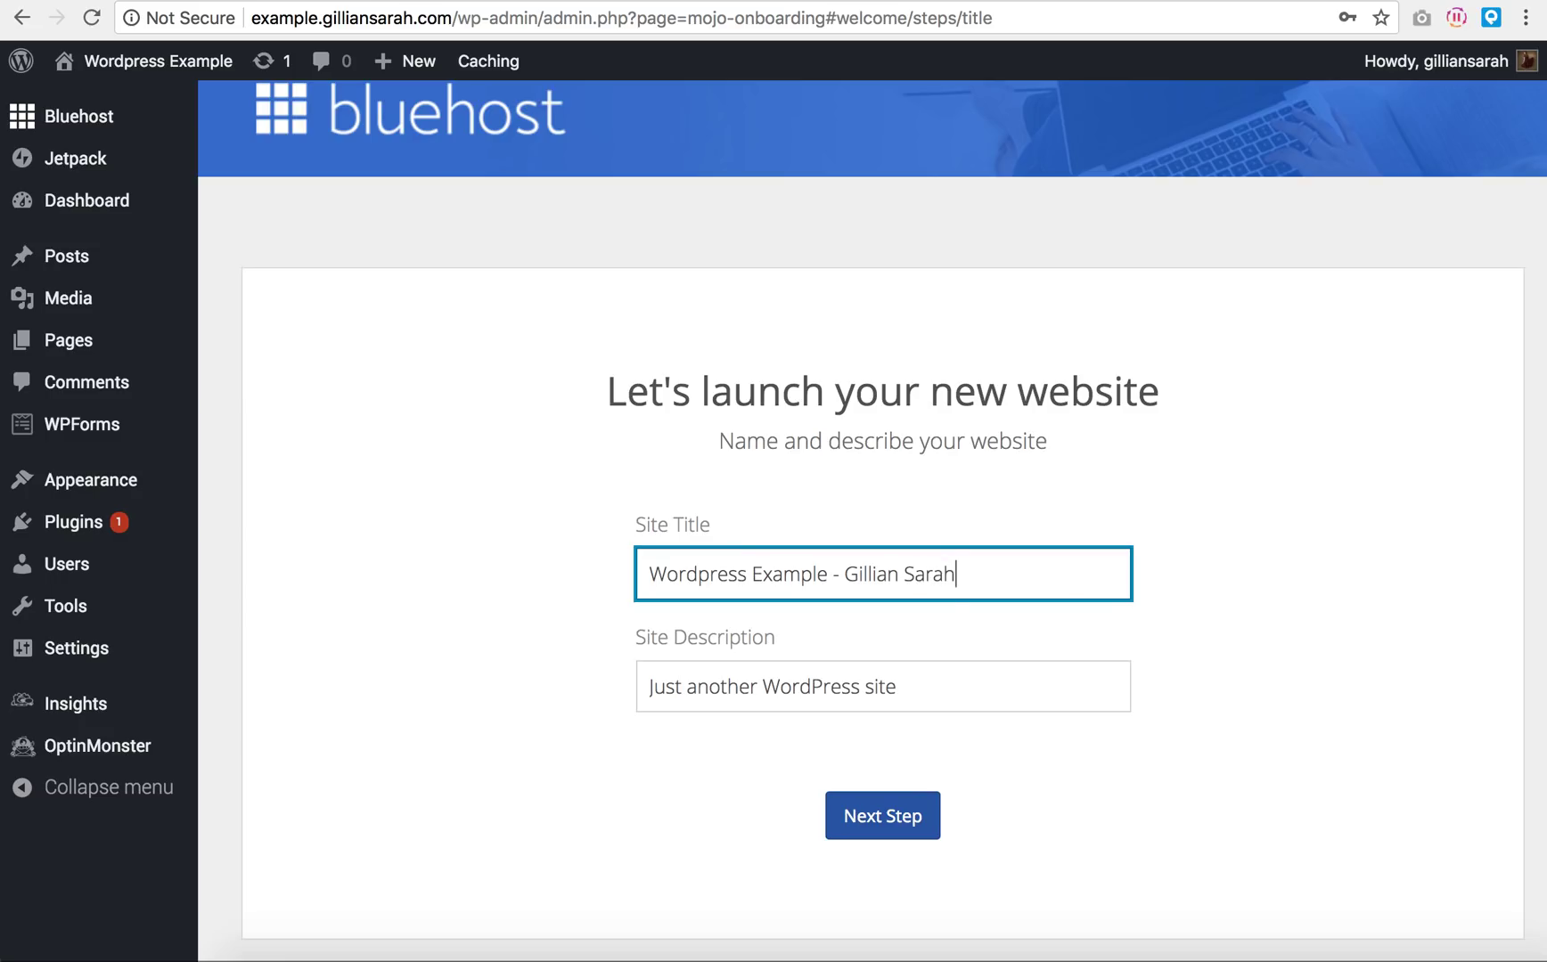
# Step: Set the site description to 'How to build a basic Wordpress site' and continue
pyautogui.moveTo(973, 696); pyautogui.dragTo(571, 694)
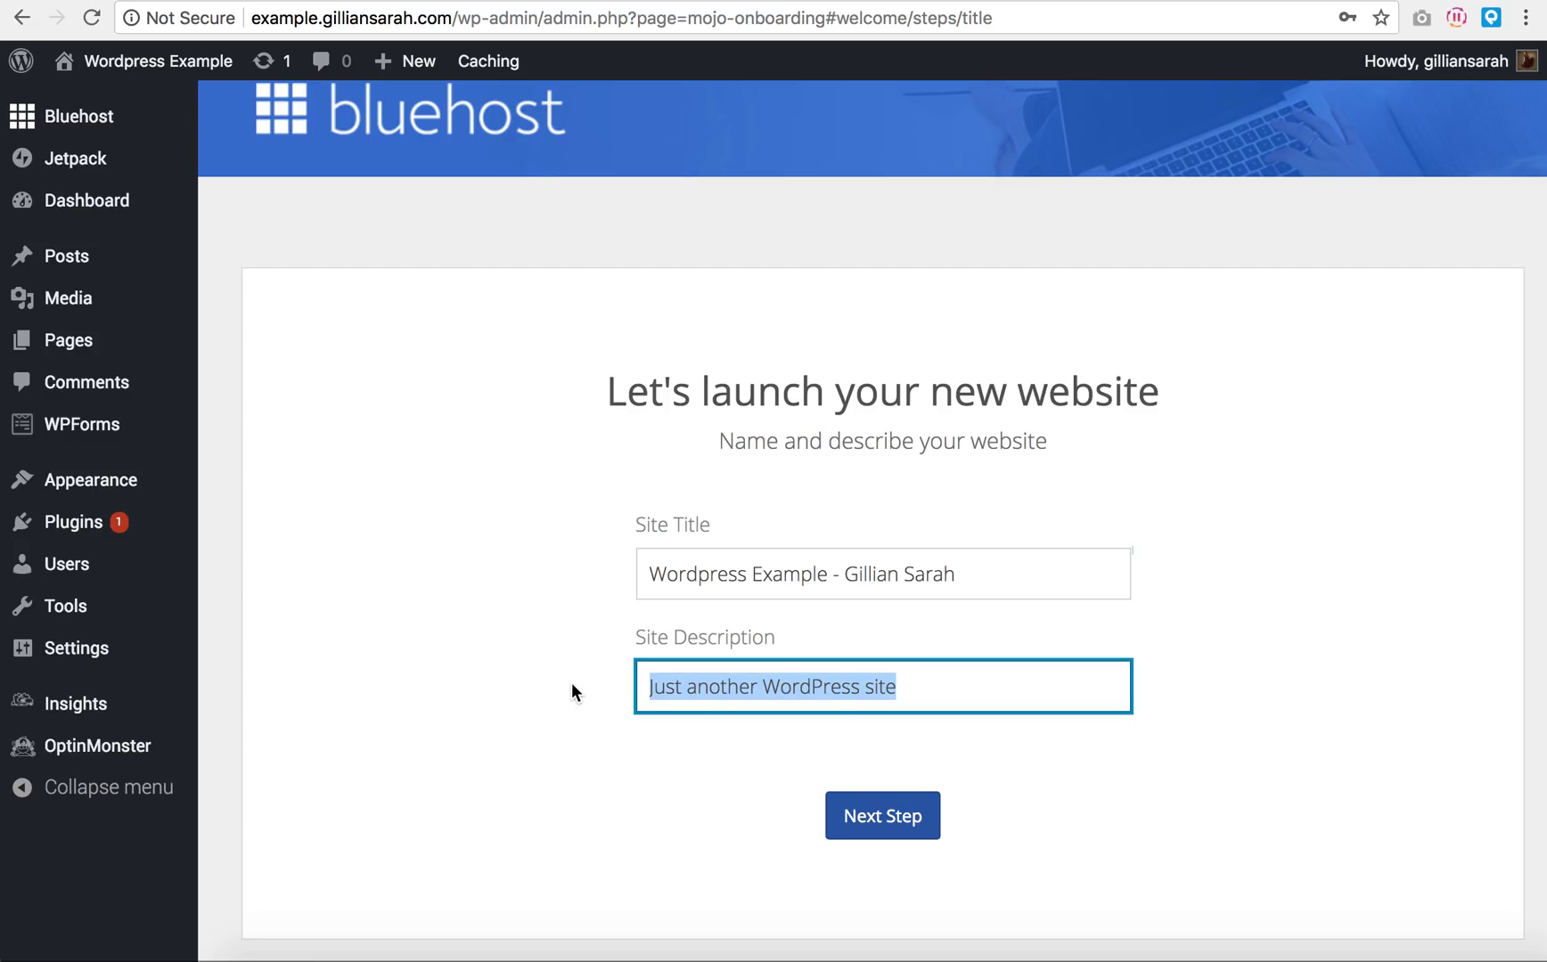
pyautogui.write('How to bi')
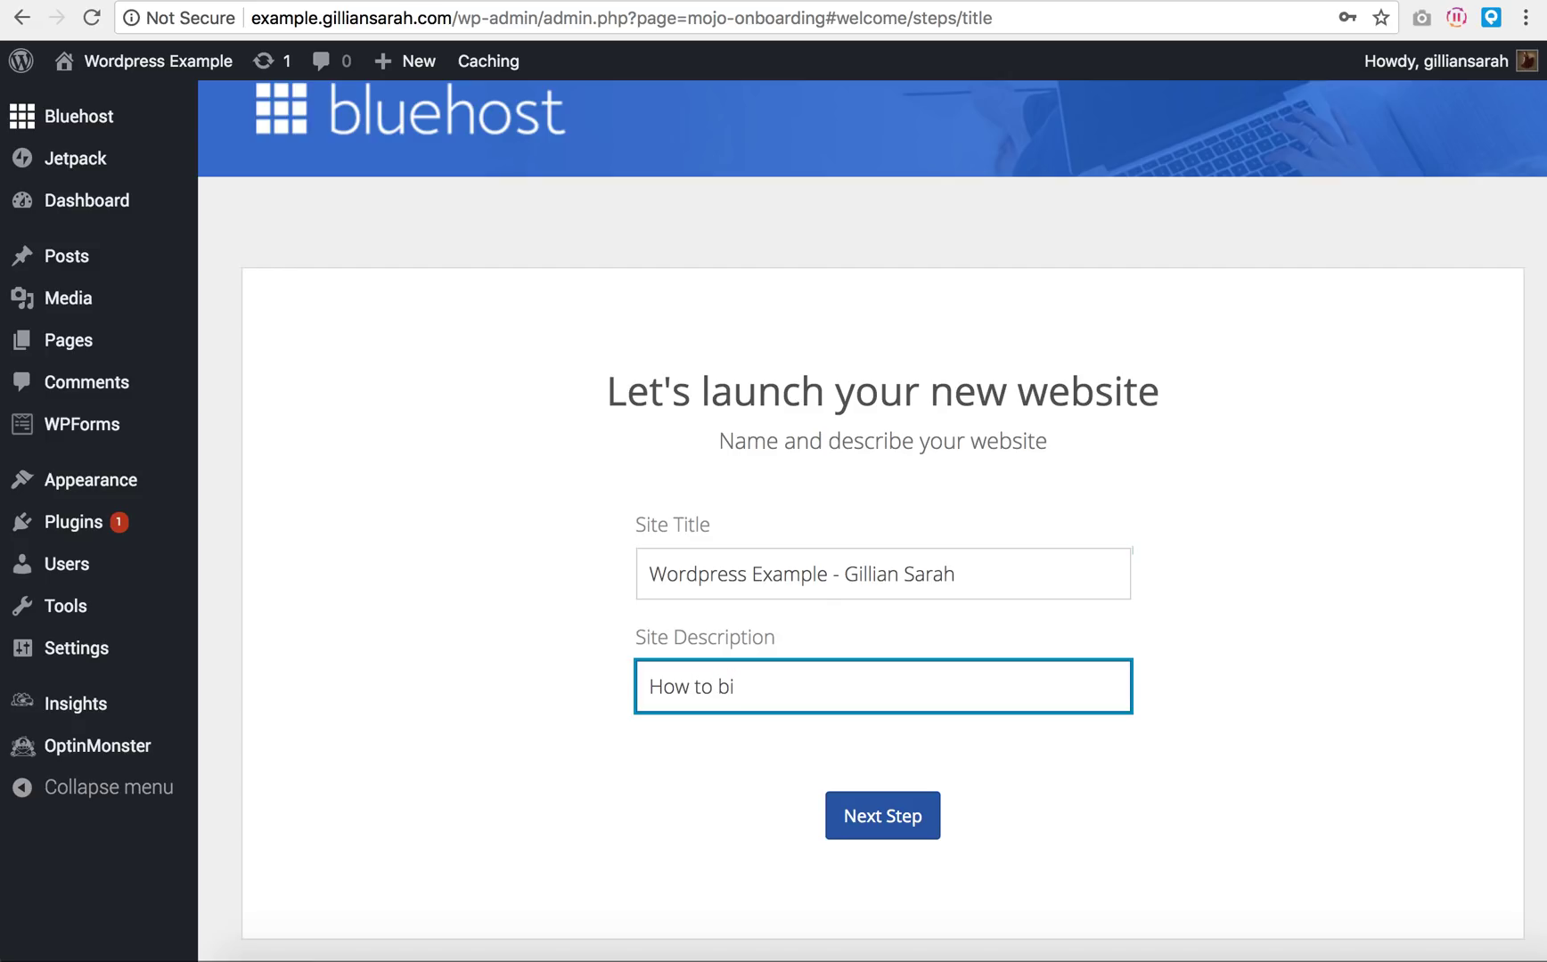
pyautogui.press('BackSpace')
pyautogui.write('uild a basic Wordpress site')
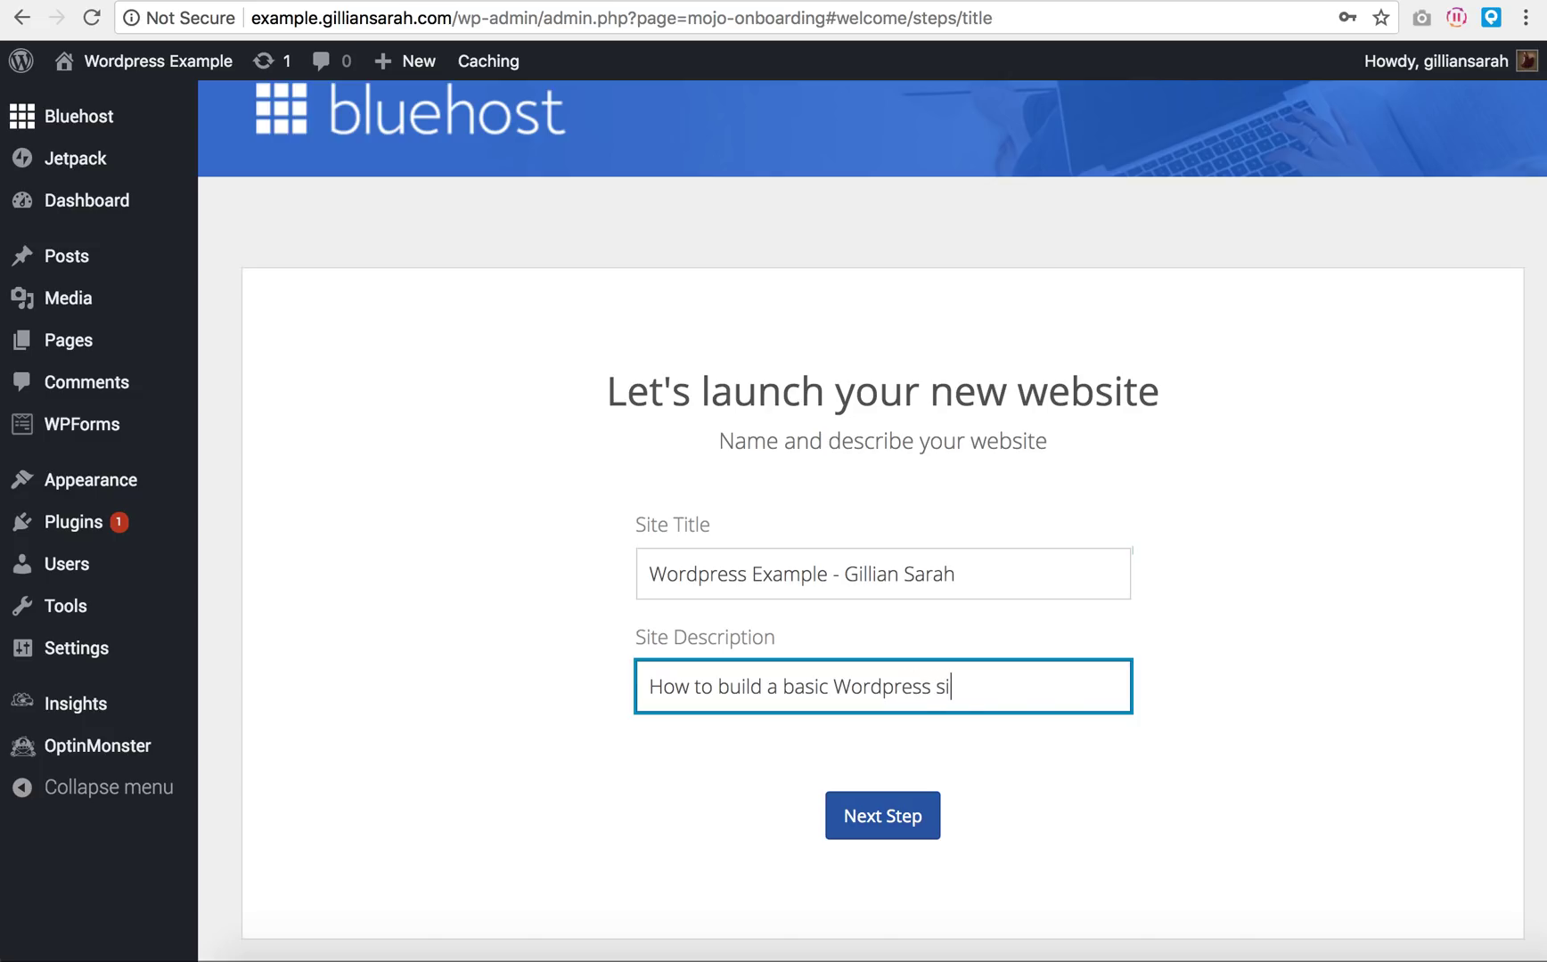
pyautogui.click(895, 802)
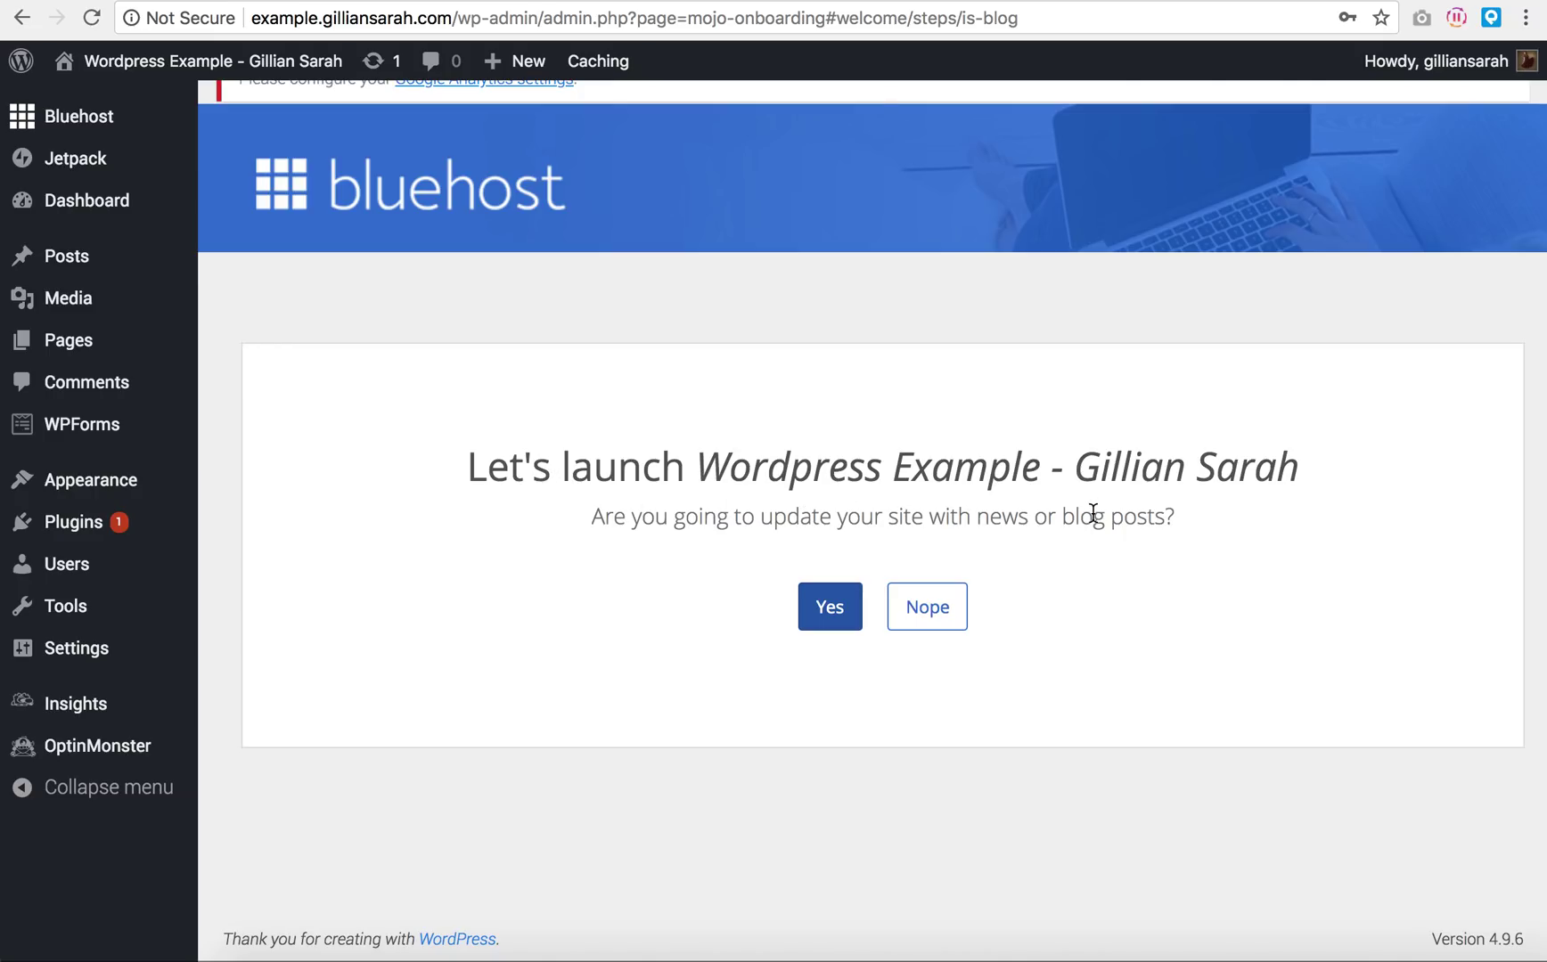
# Step: Answer Yes to blog posts, choose a static welcome homepage, and add a Contact Us page
pyautogui.click(832, 606)
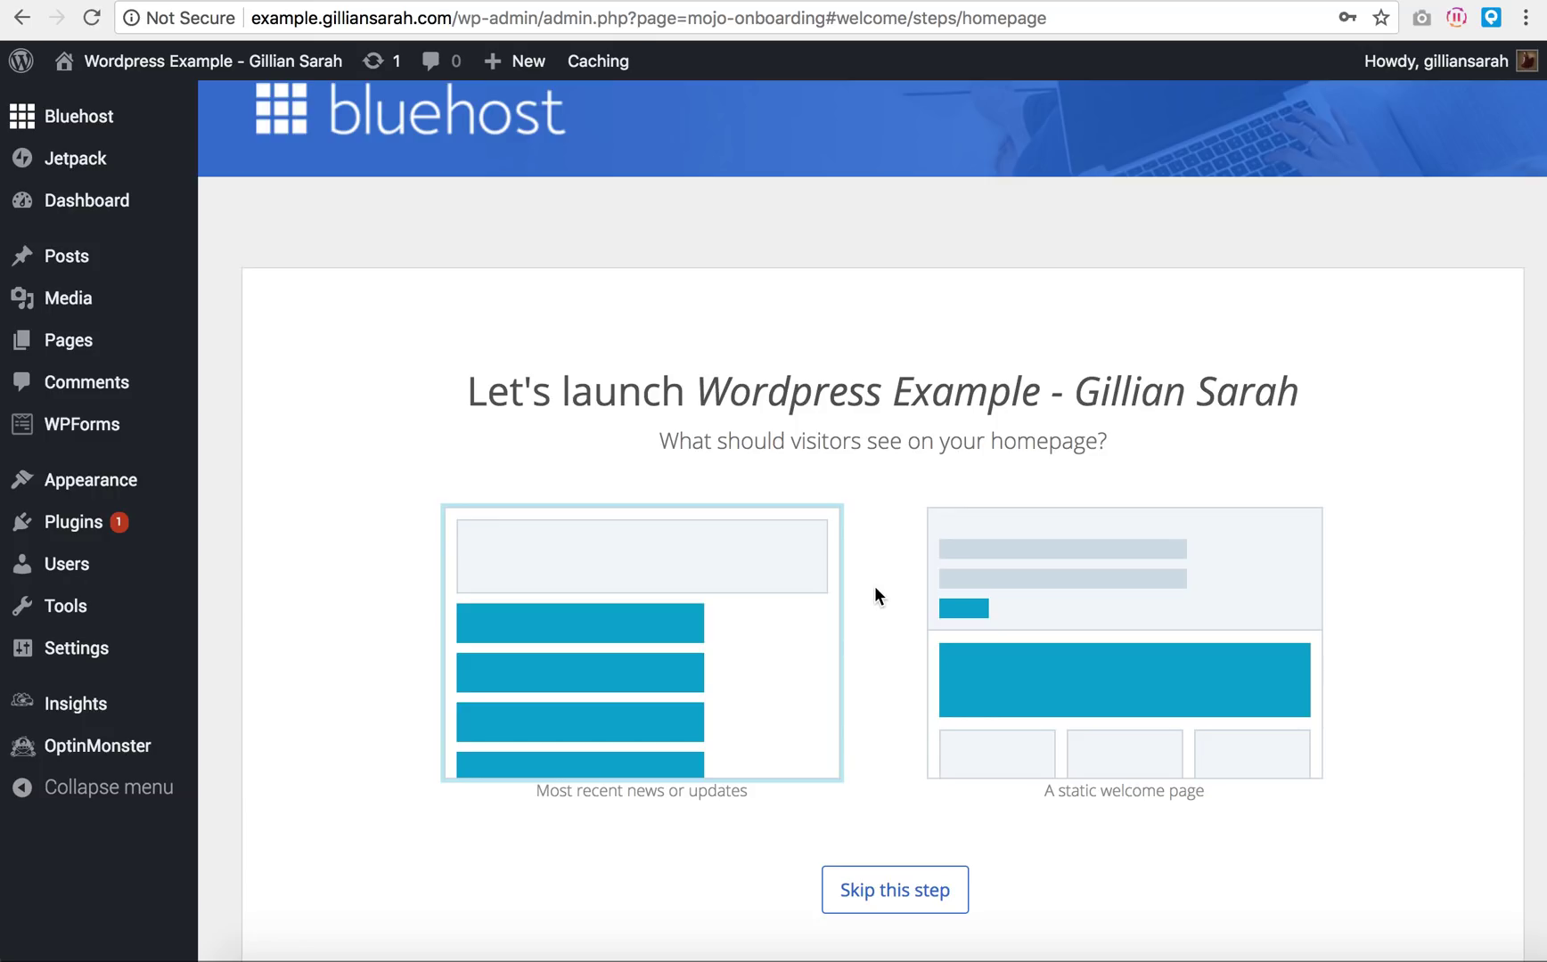
pyautogui.click(1087, 598)
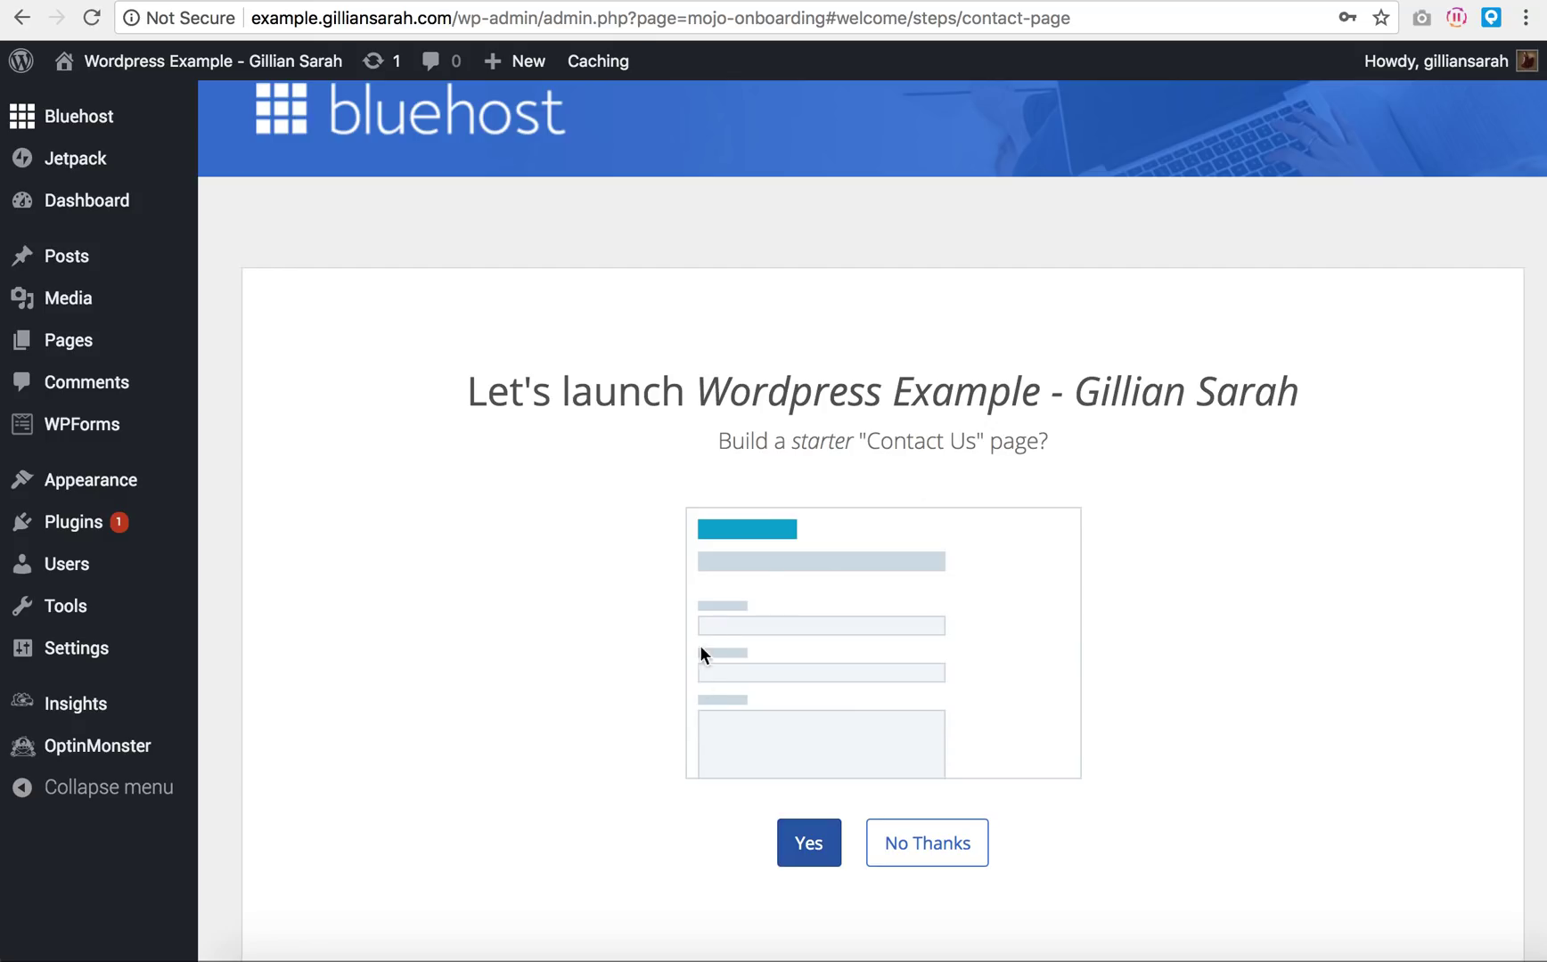
pyautogui.click(808, 847)
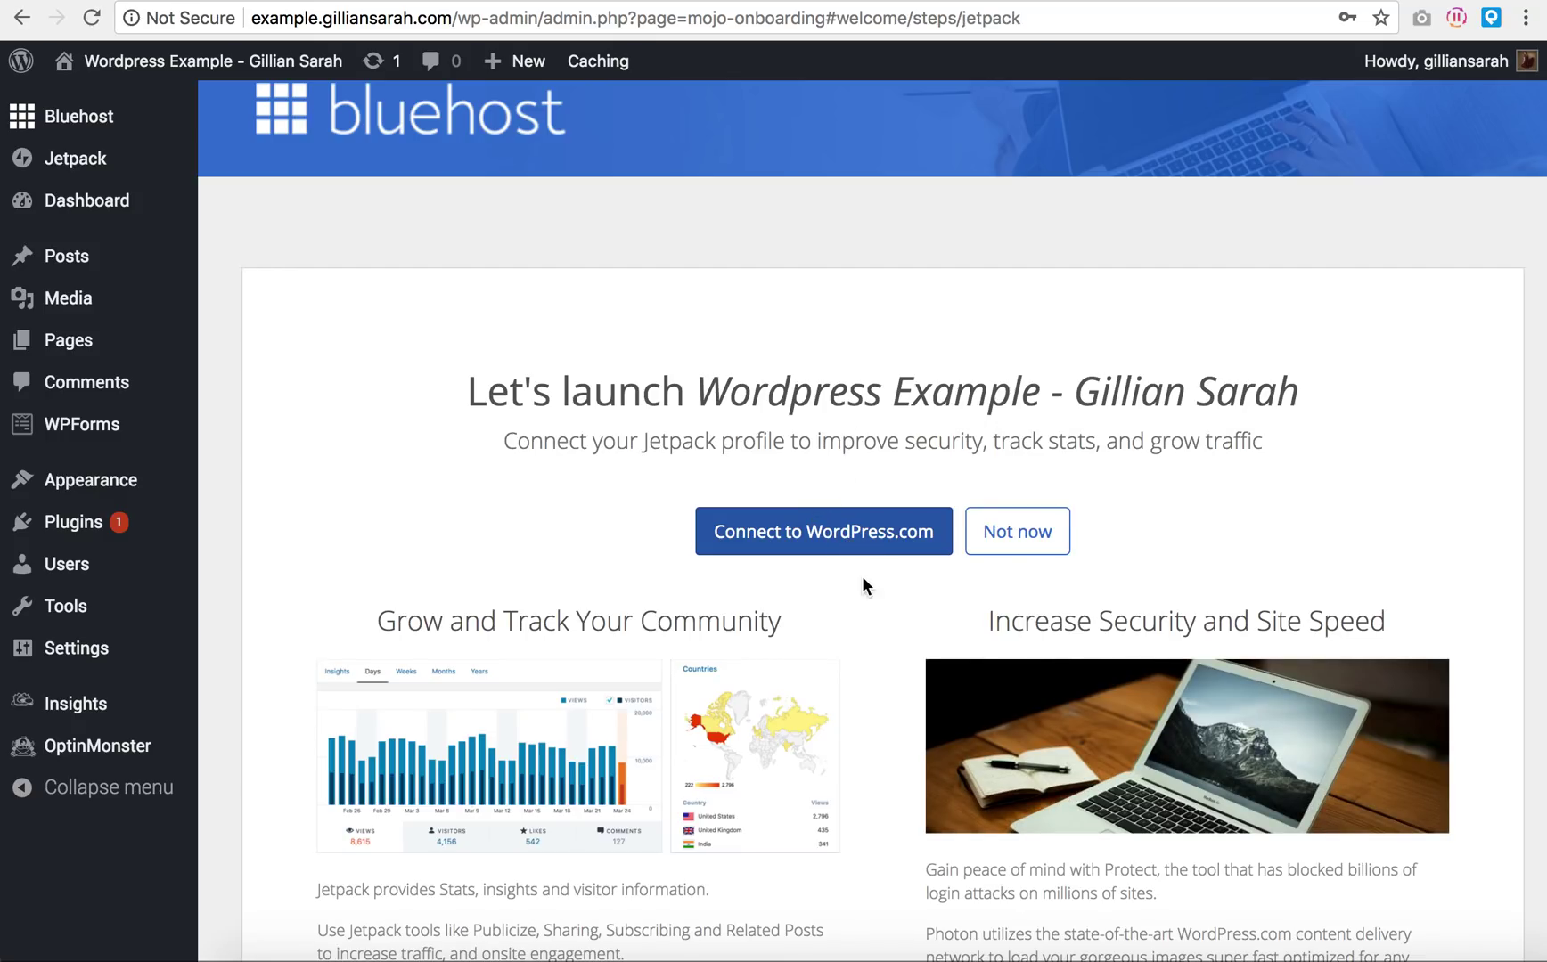
# Step: Connect Jetpack by leaving the page and approving the WordPress.com authorization
pyautogui.scroll(-3, 871, 619)
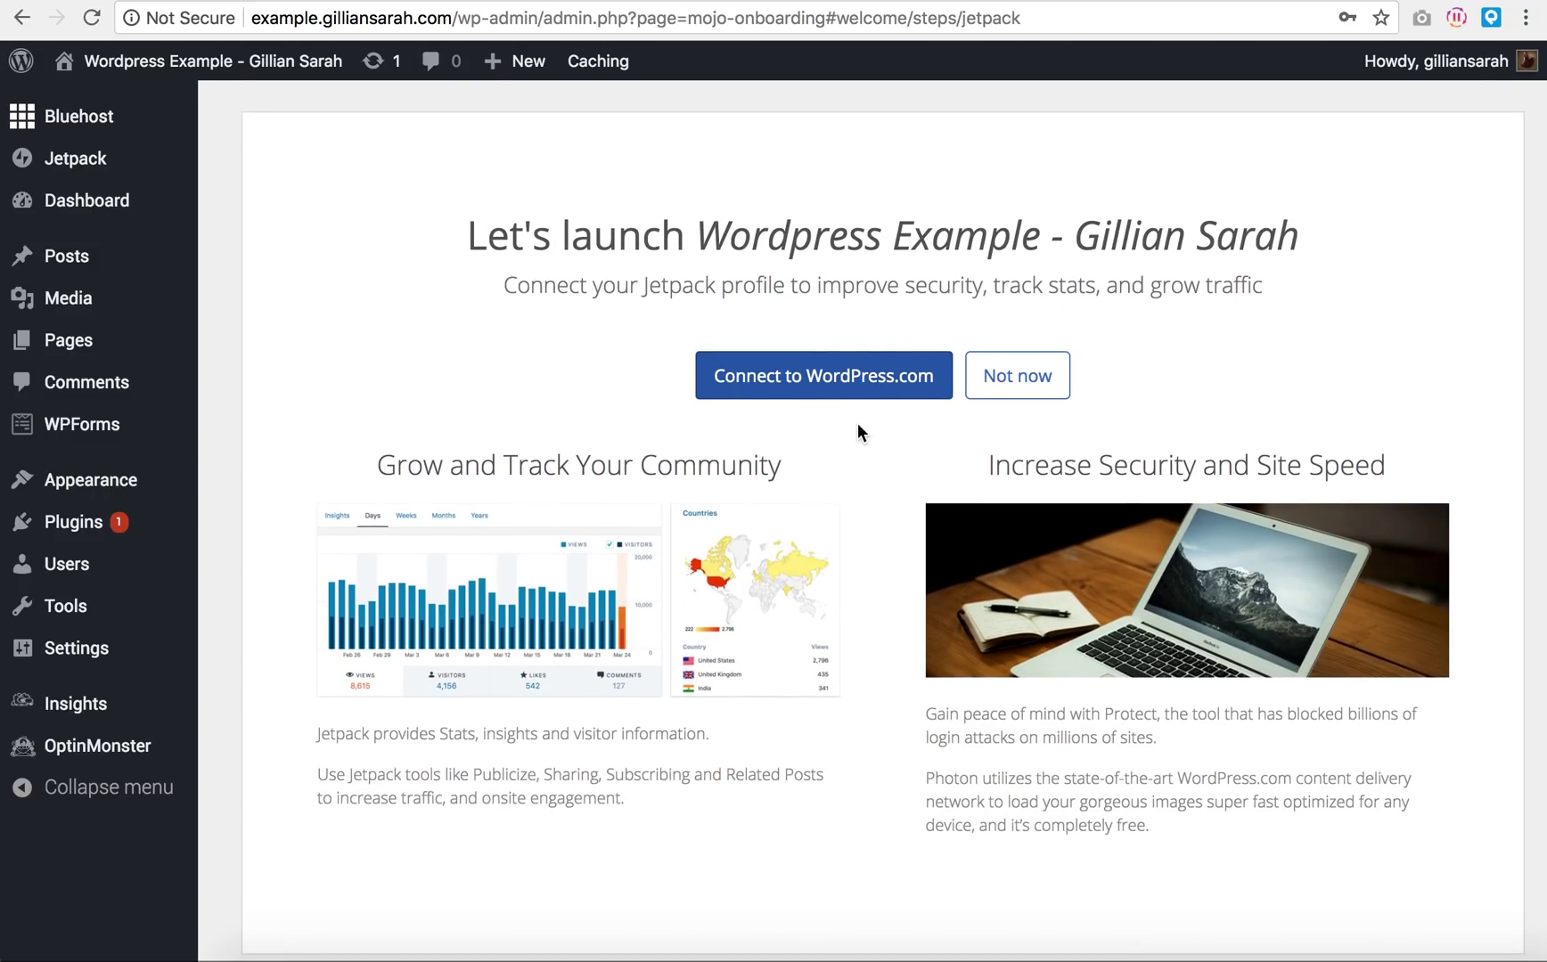
pyautogui.click(841, 389)
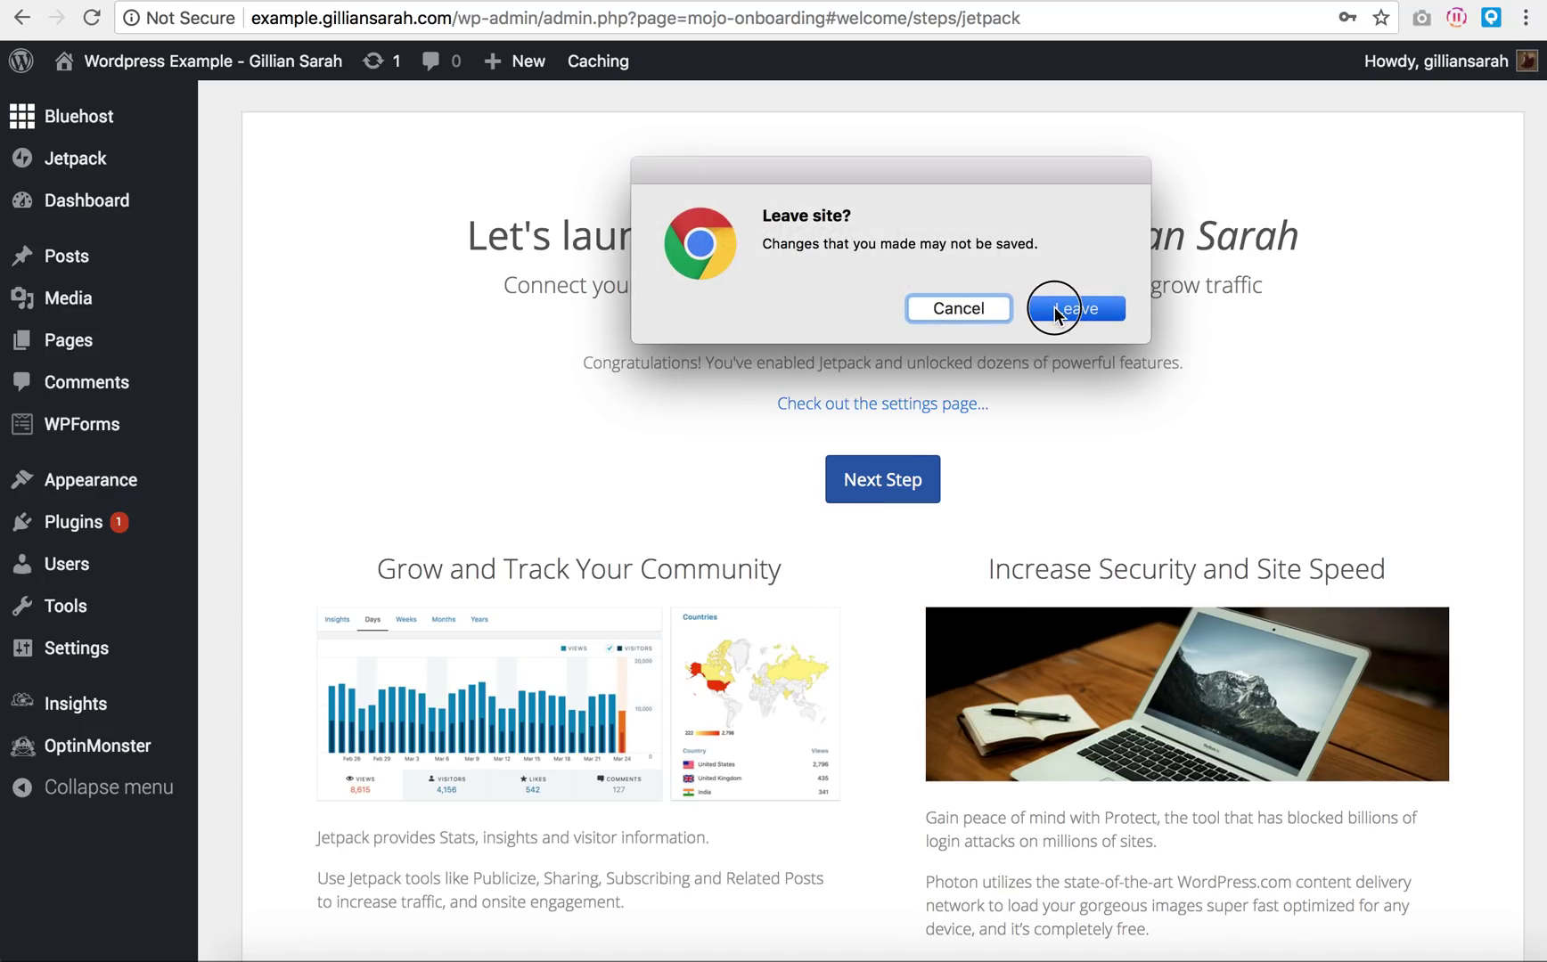
pyautogui.click(1054, 308)
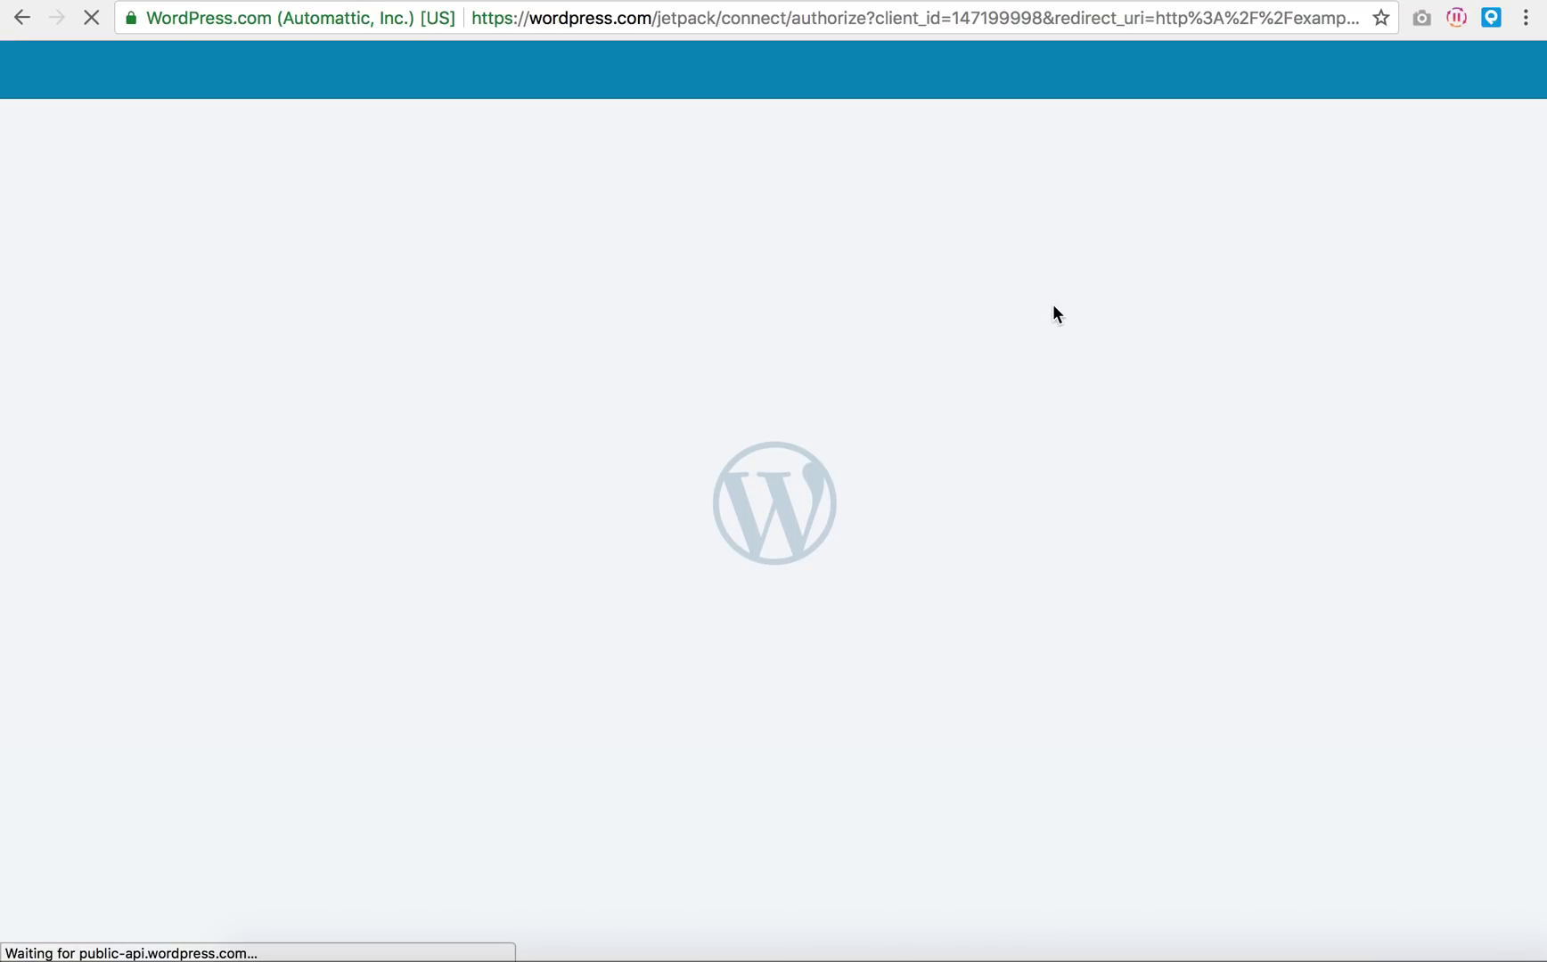
pyautogui.click(723, 700)
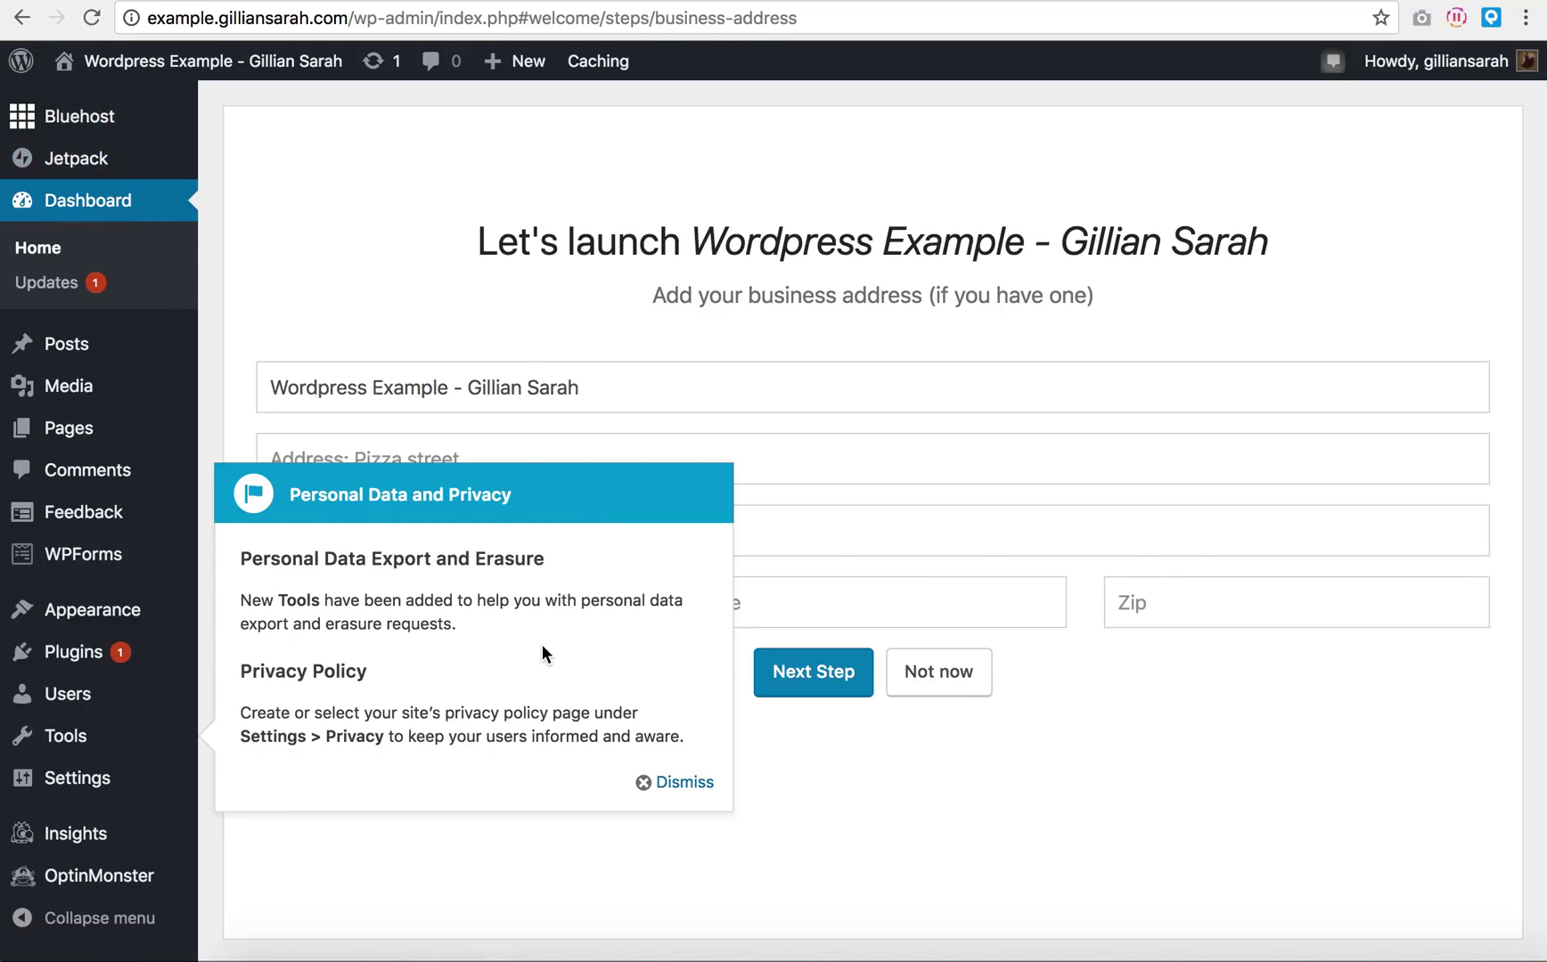
# Step: Dismiss the privacy notice and skip the business address and WooCommerce steps
pyautogui.click(660, 781)
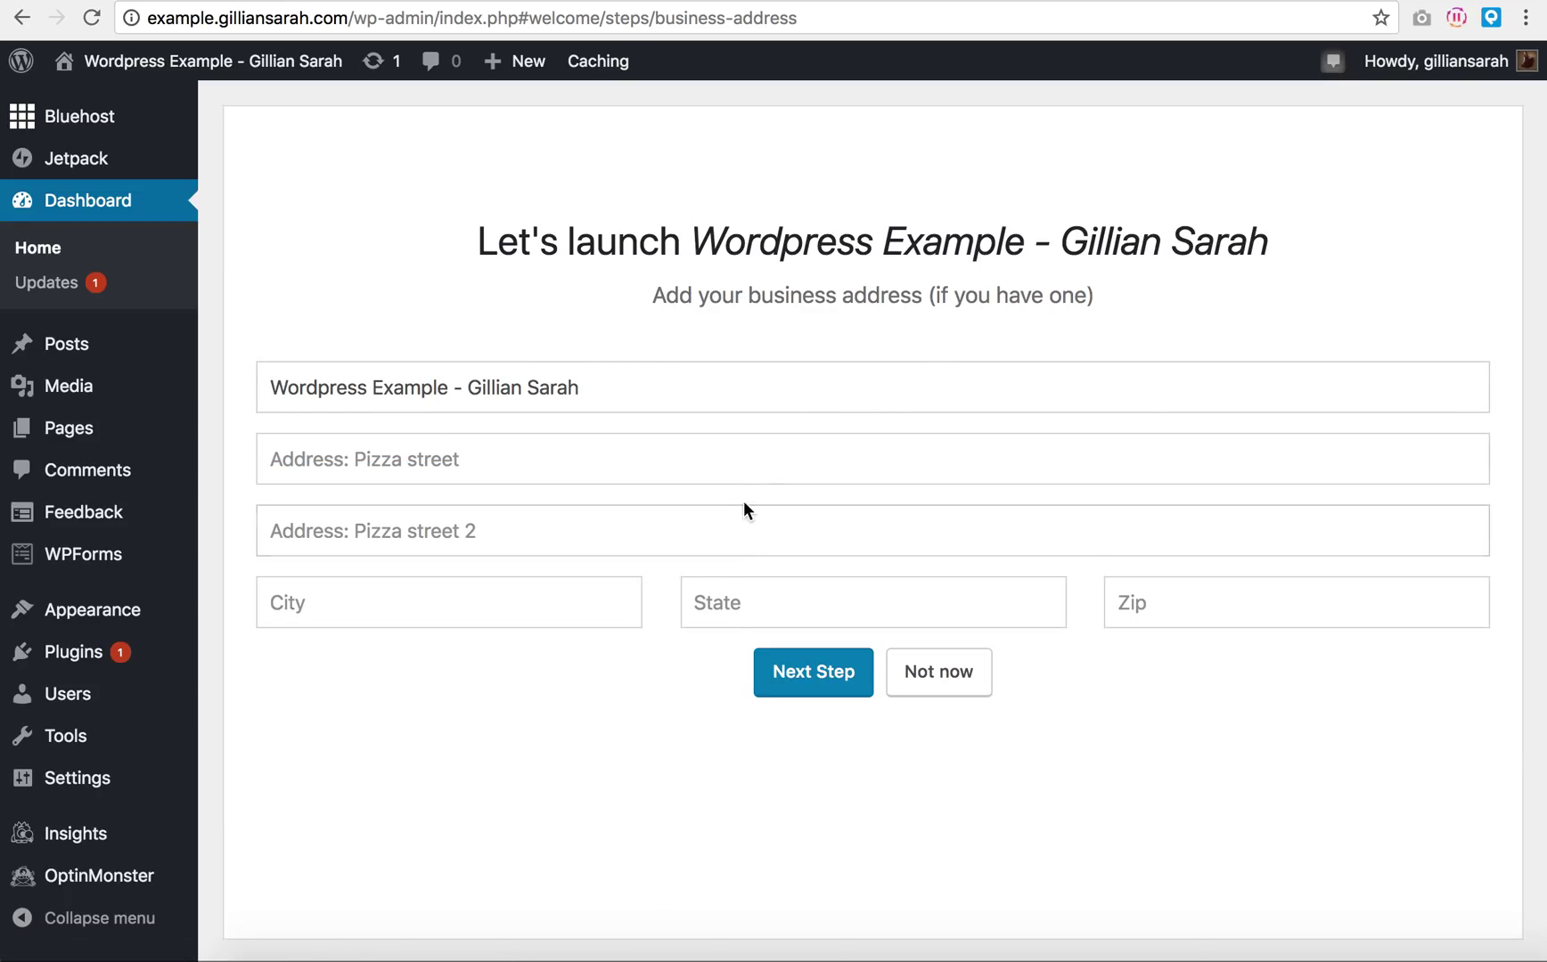
pyautogui.click(779, 465)
pyautogui.click(1097, 331)
pyautogui.click(969, 691)
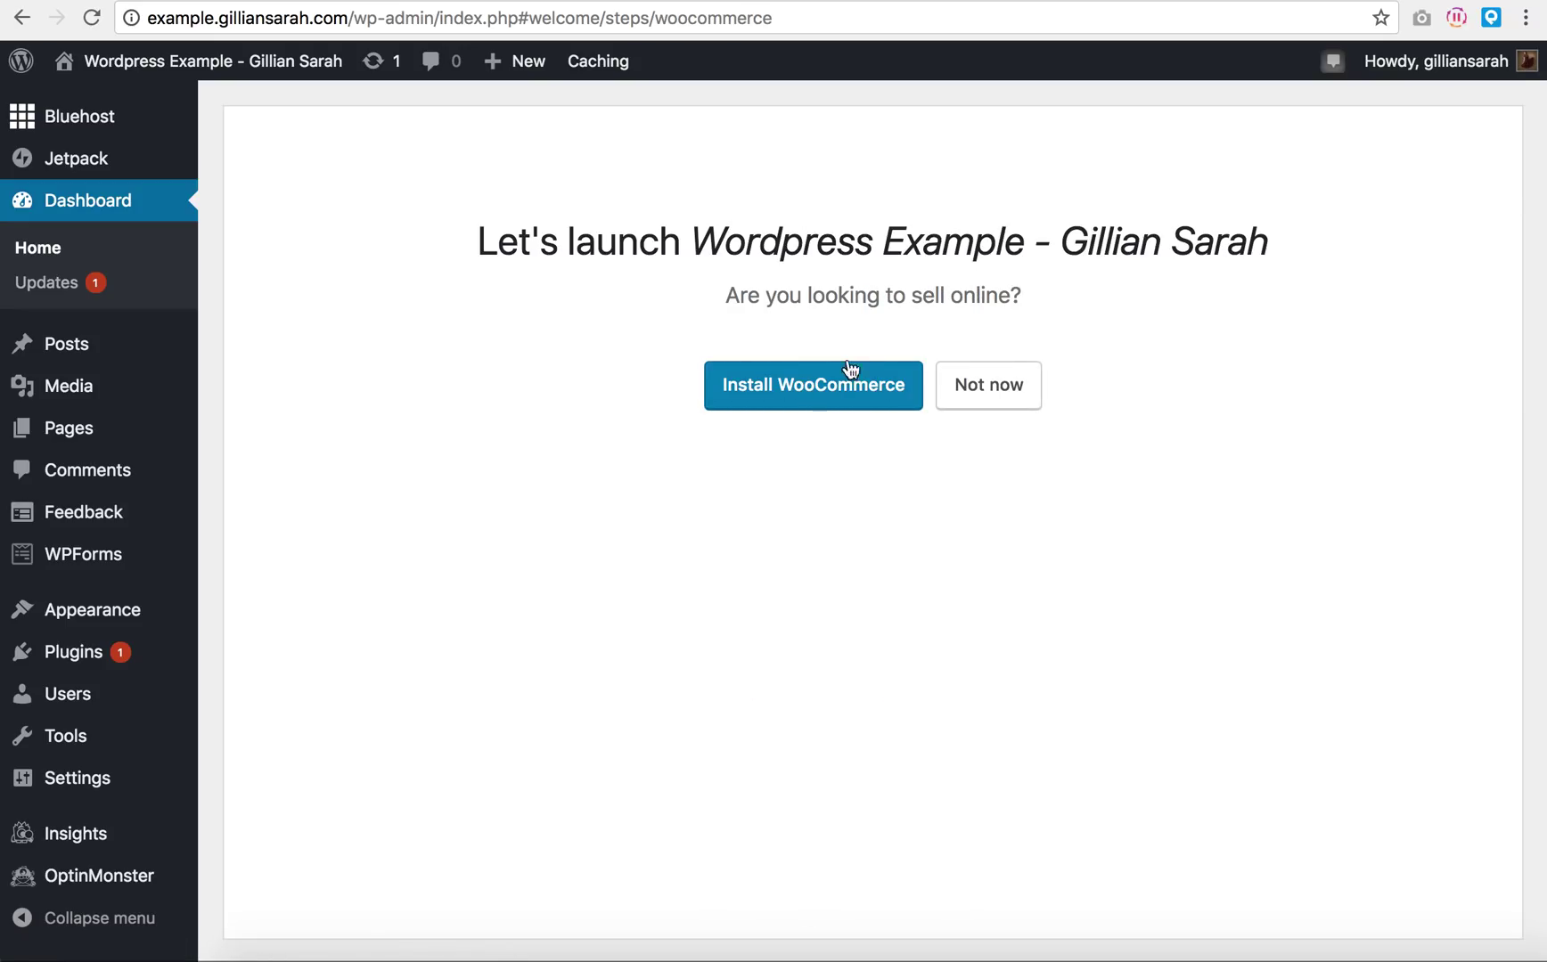
pyautogui.click(990, 391)
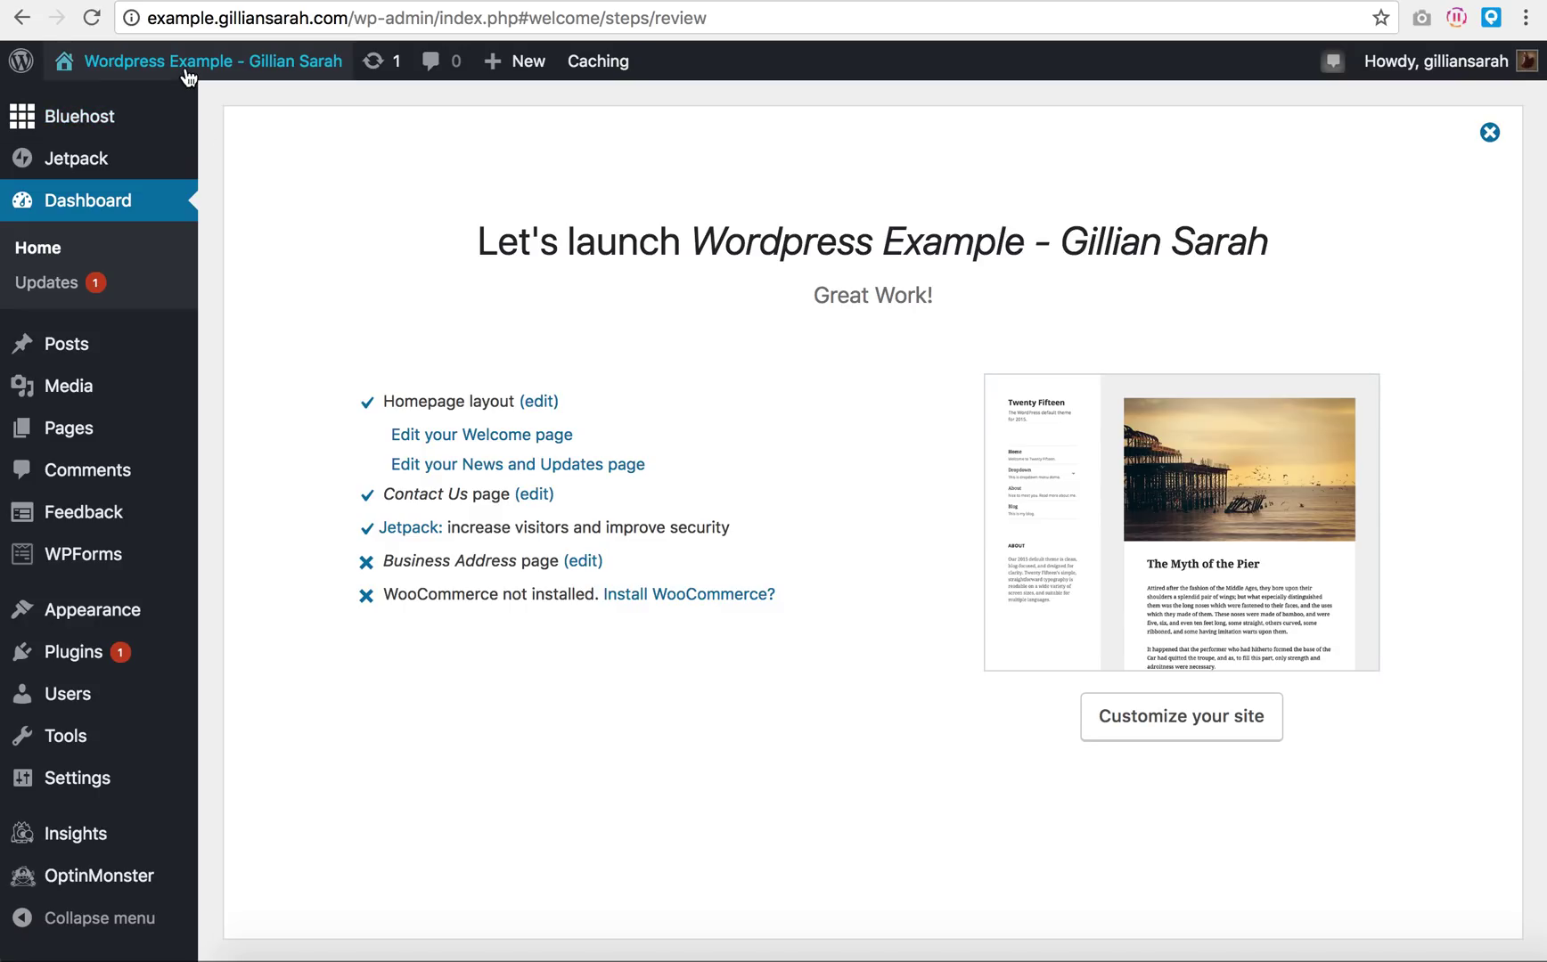
# Step: Visit the live site, scroll from the plant header to the footer, then return to admin
pyautogui.click(212, 62)
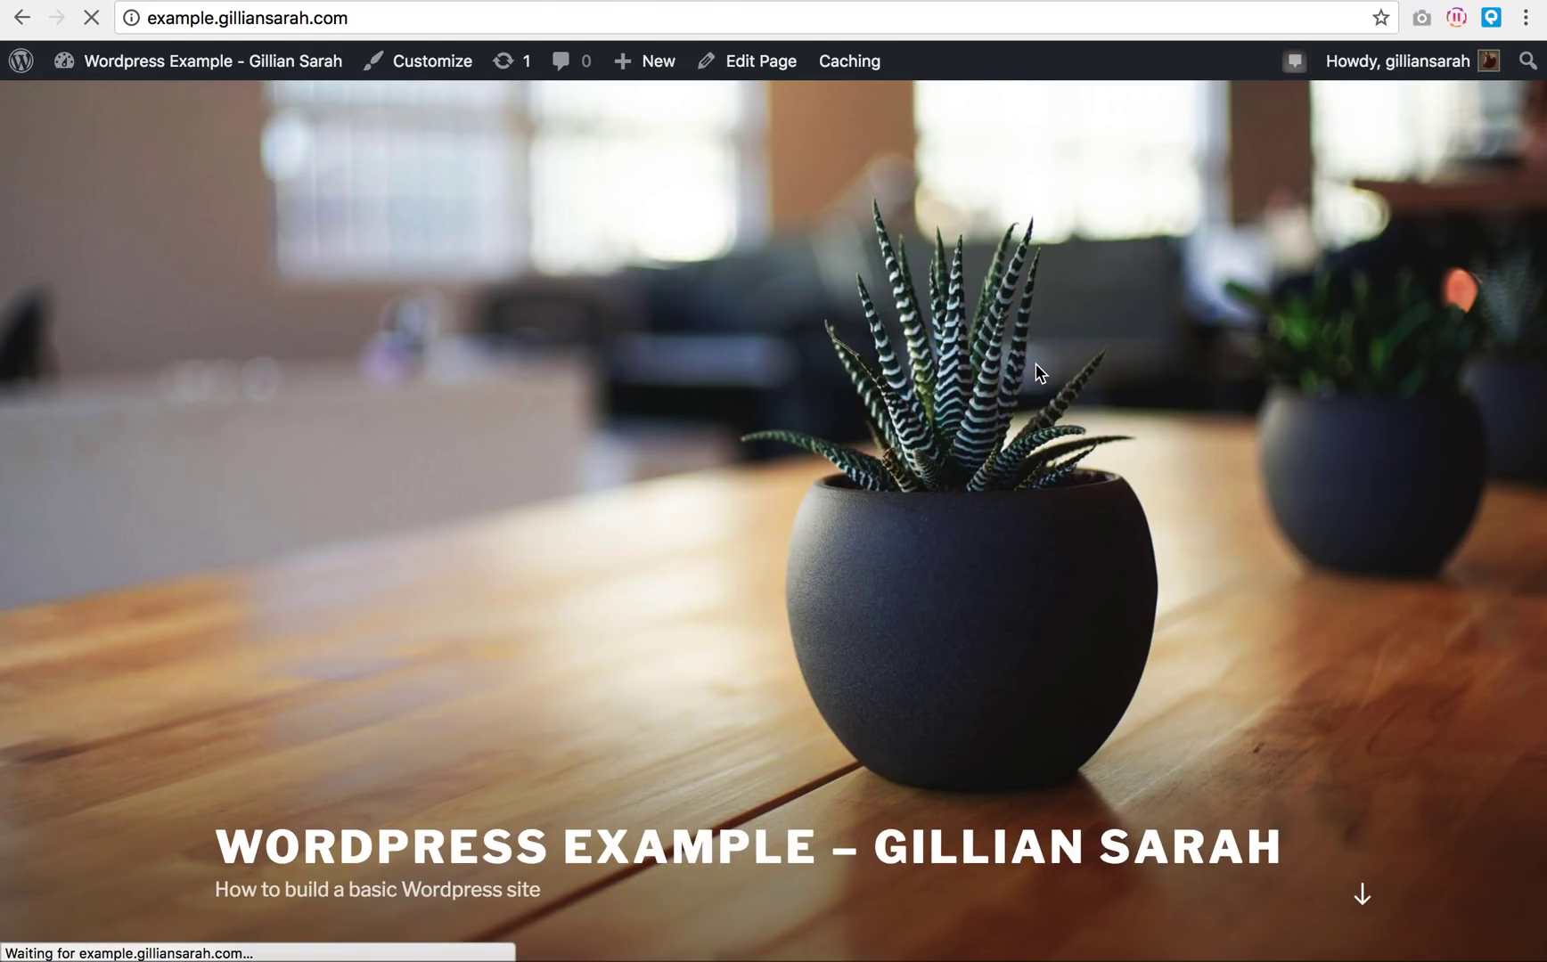
pyautogui.scroll(-3, 1035, 363)
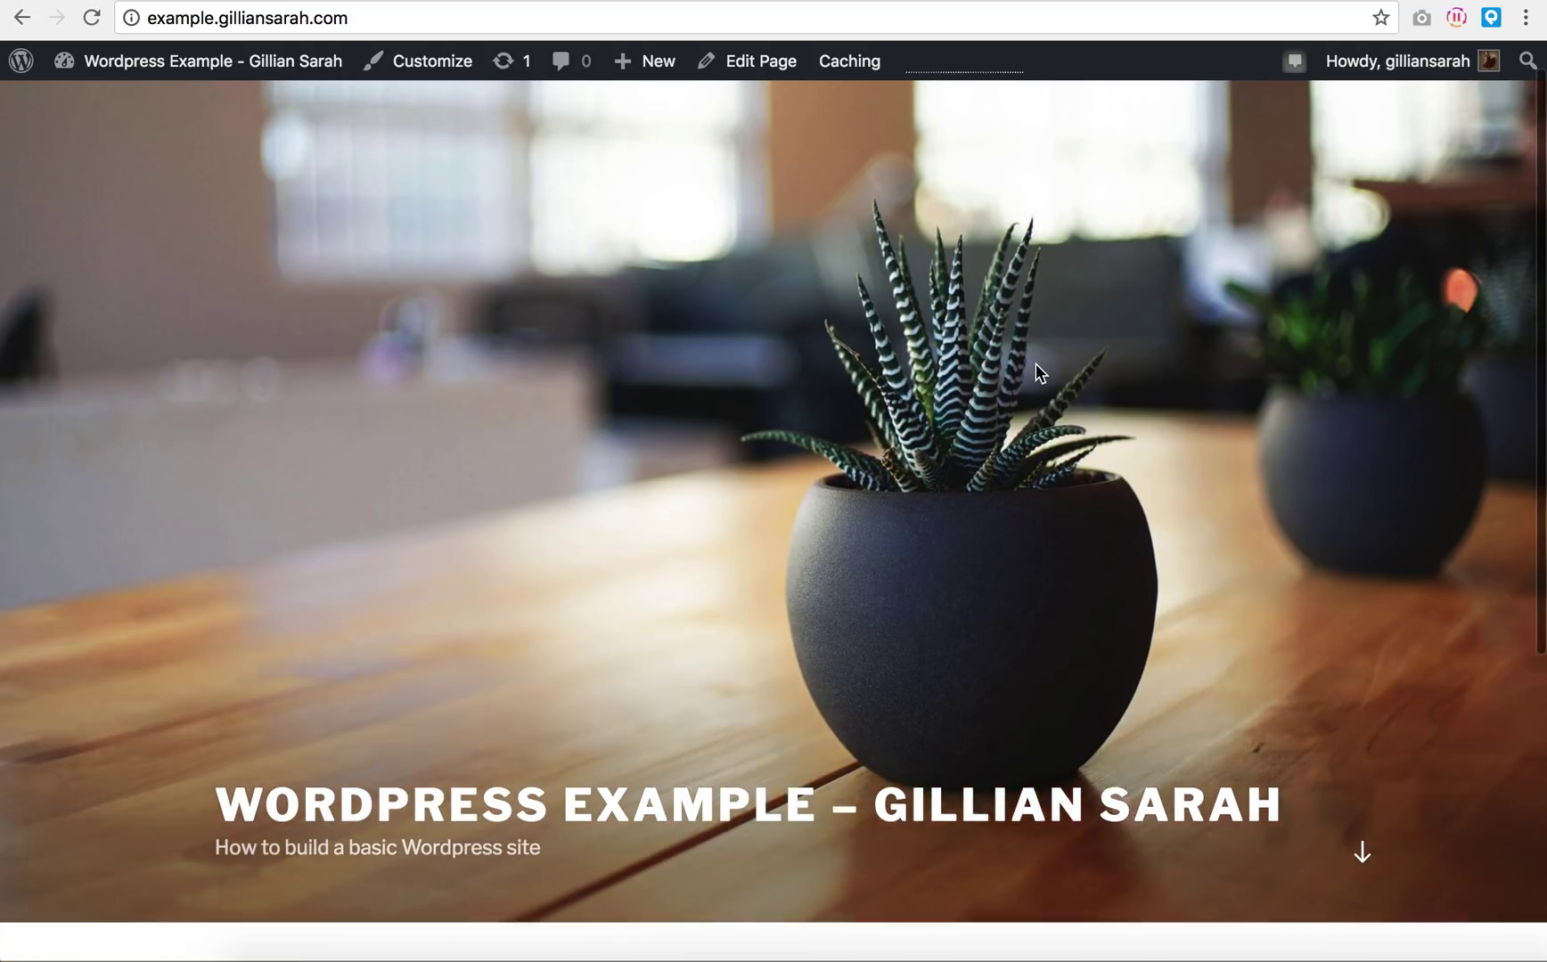
pyautogui.scroll(-5, 1035, 372)
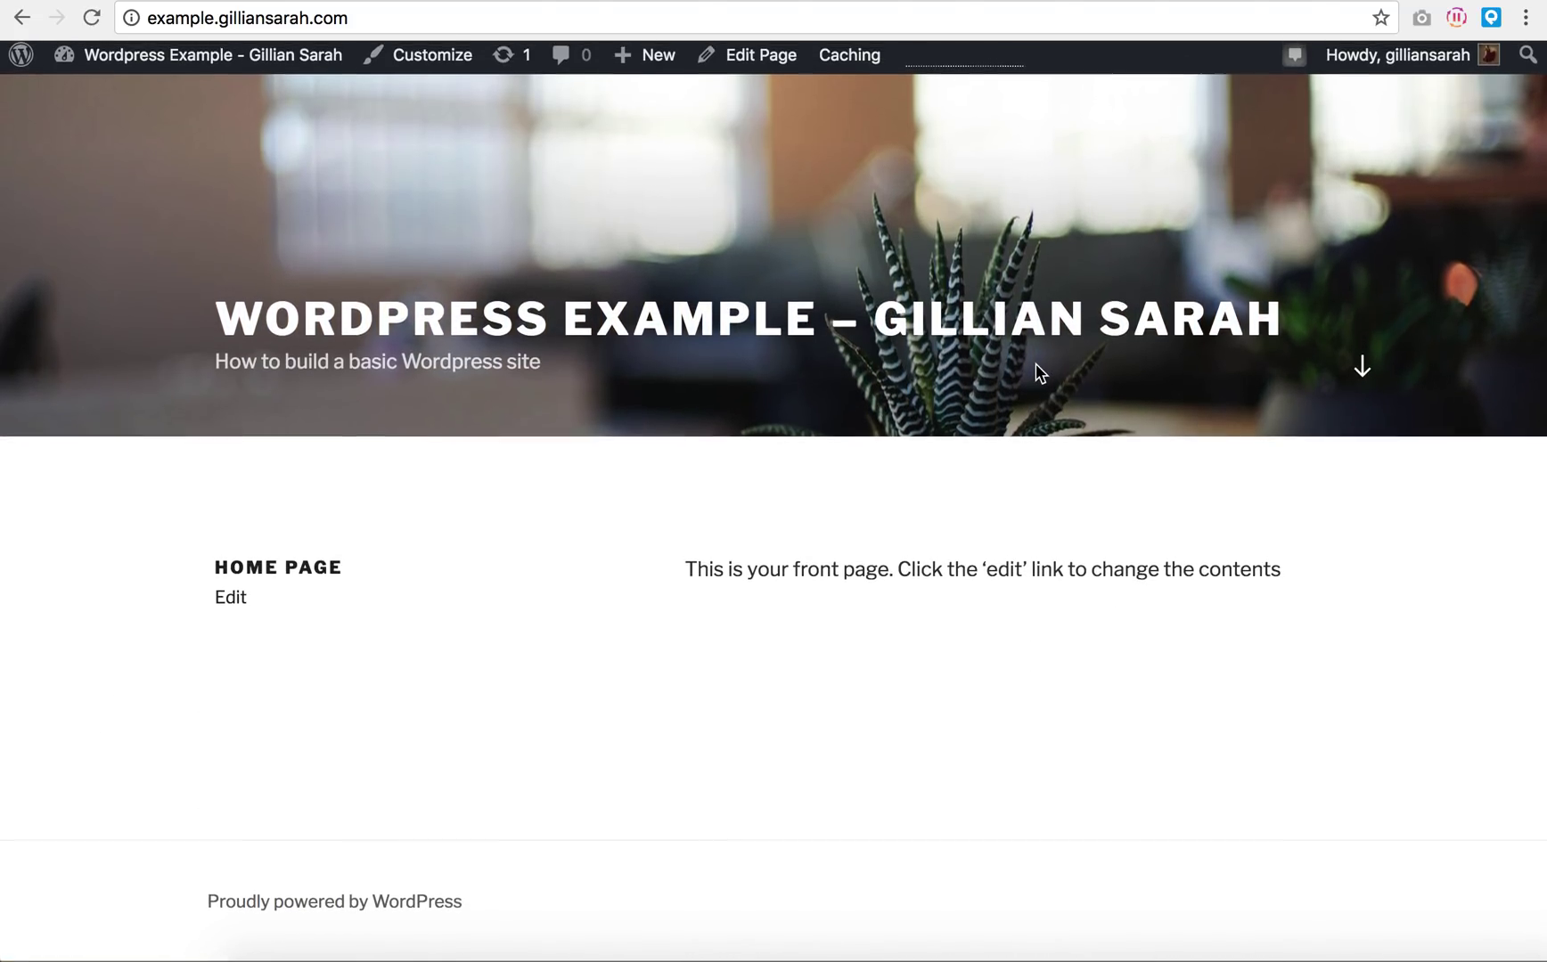
pyautogui.scroll(5, 837, 730)
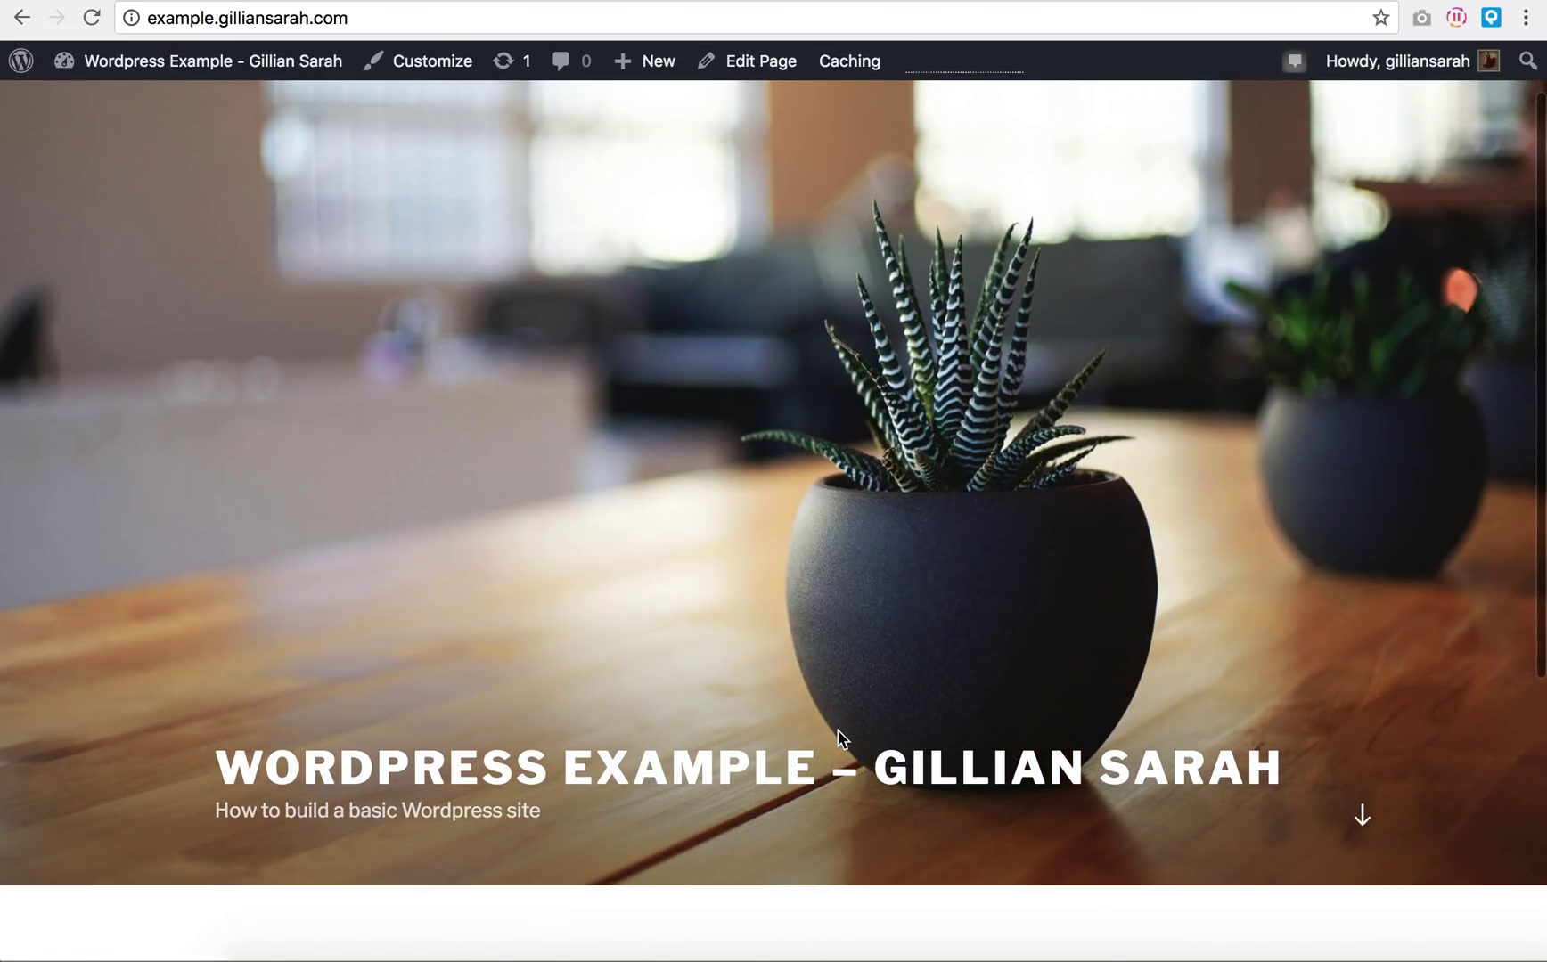
pyautogui.scroll(-5, 838, 730)
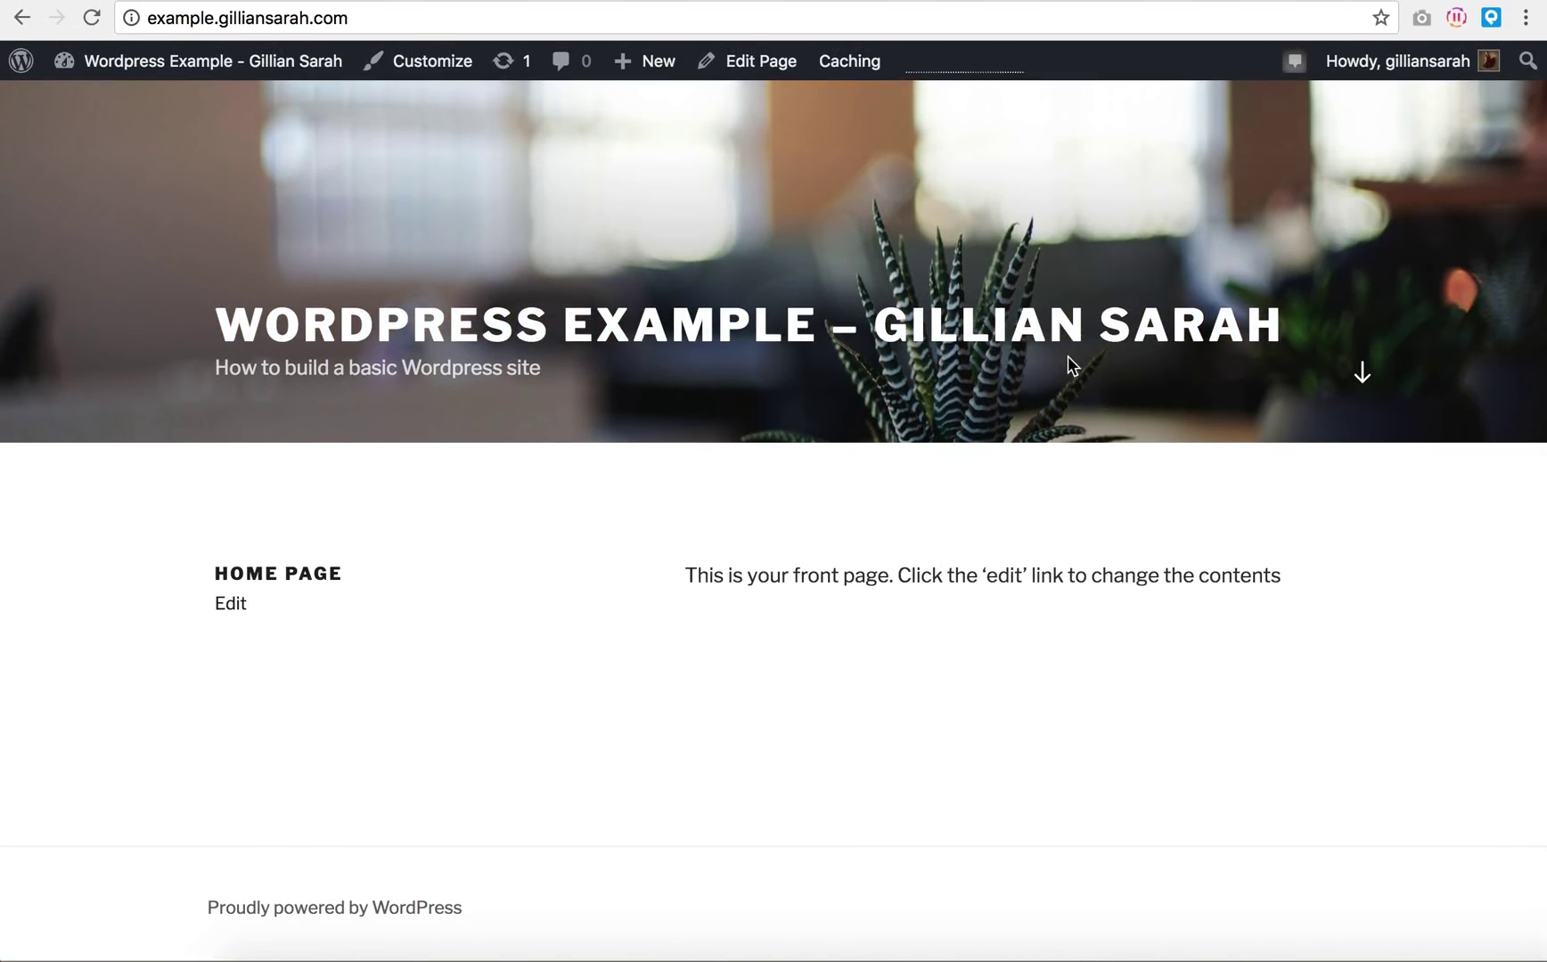
pyautogui.scroll(5, 768, 619)
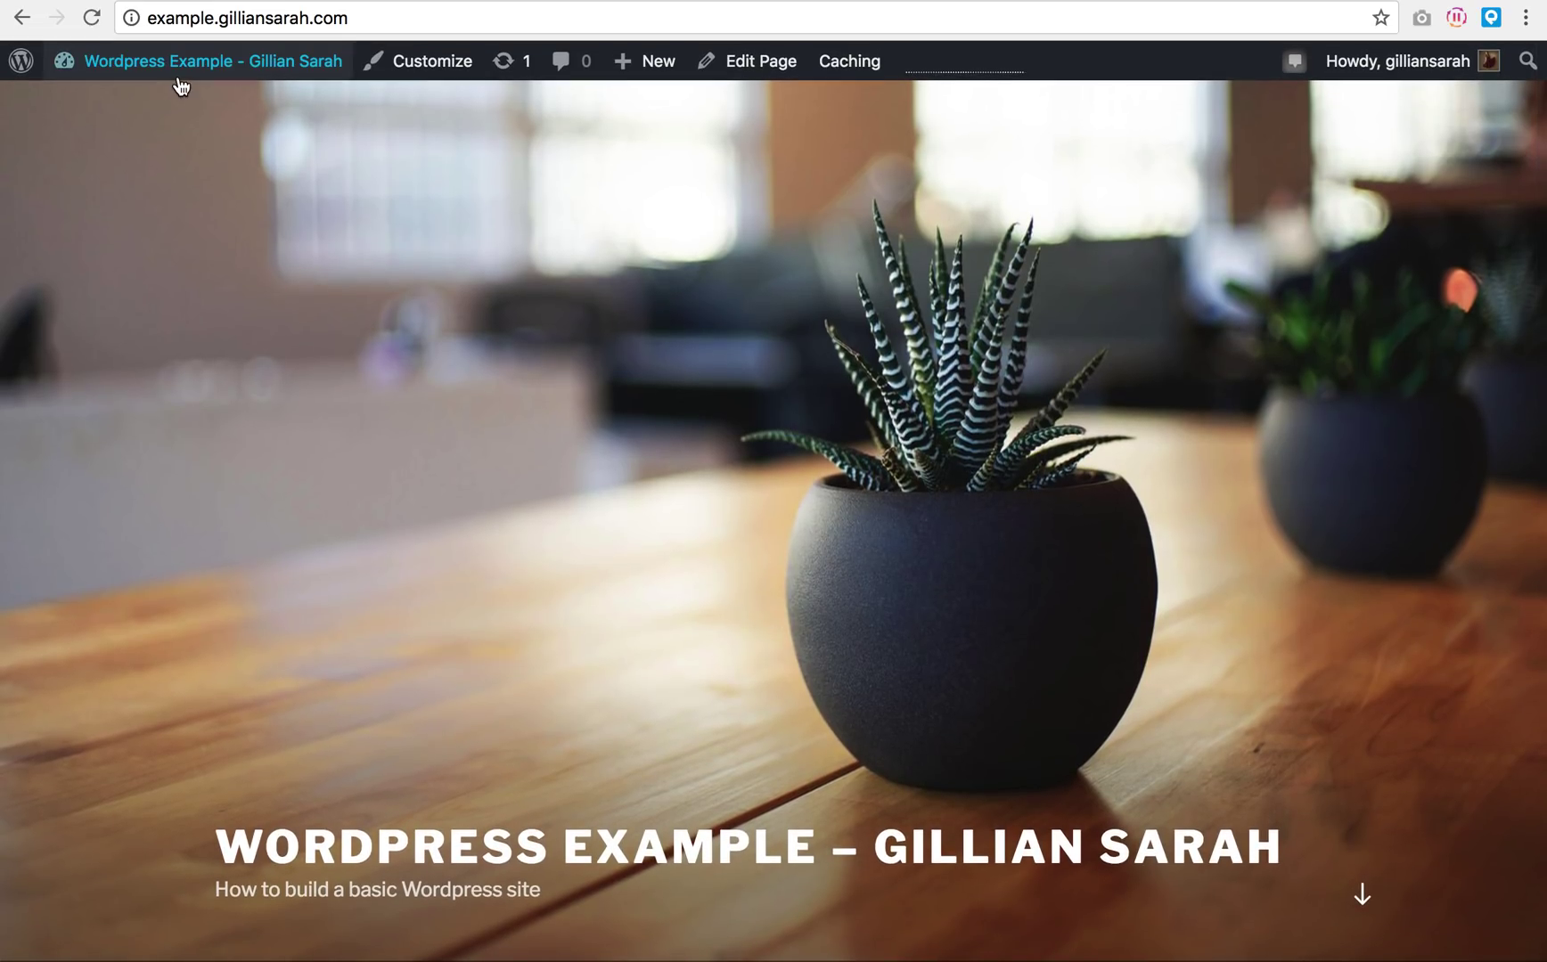
pyautogui.click(175, 80)
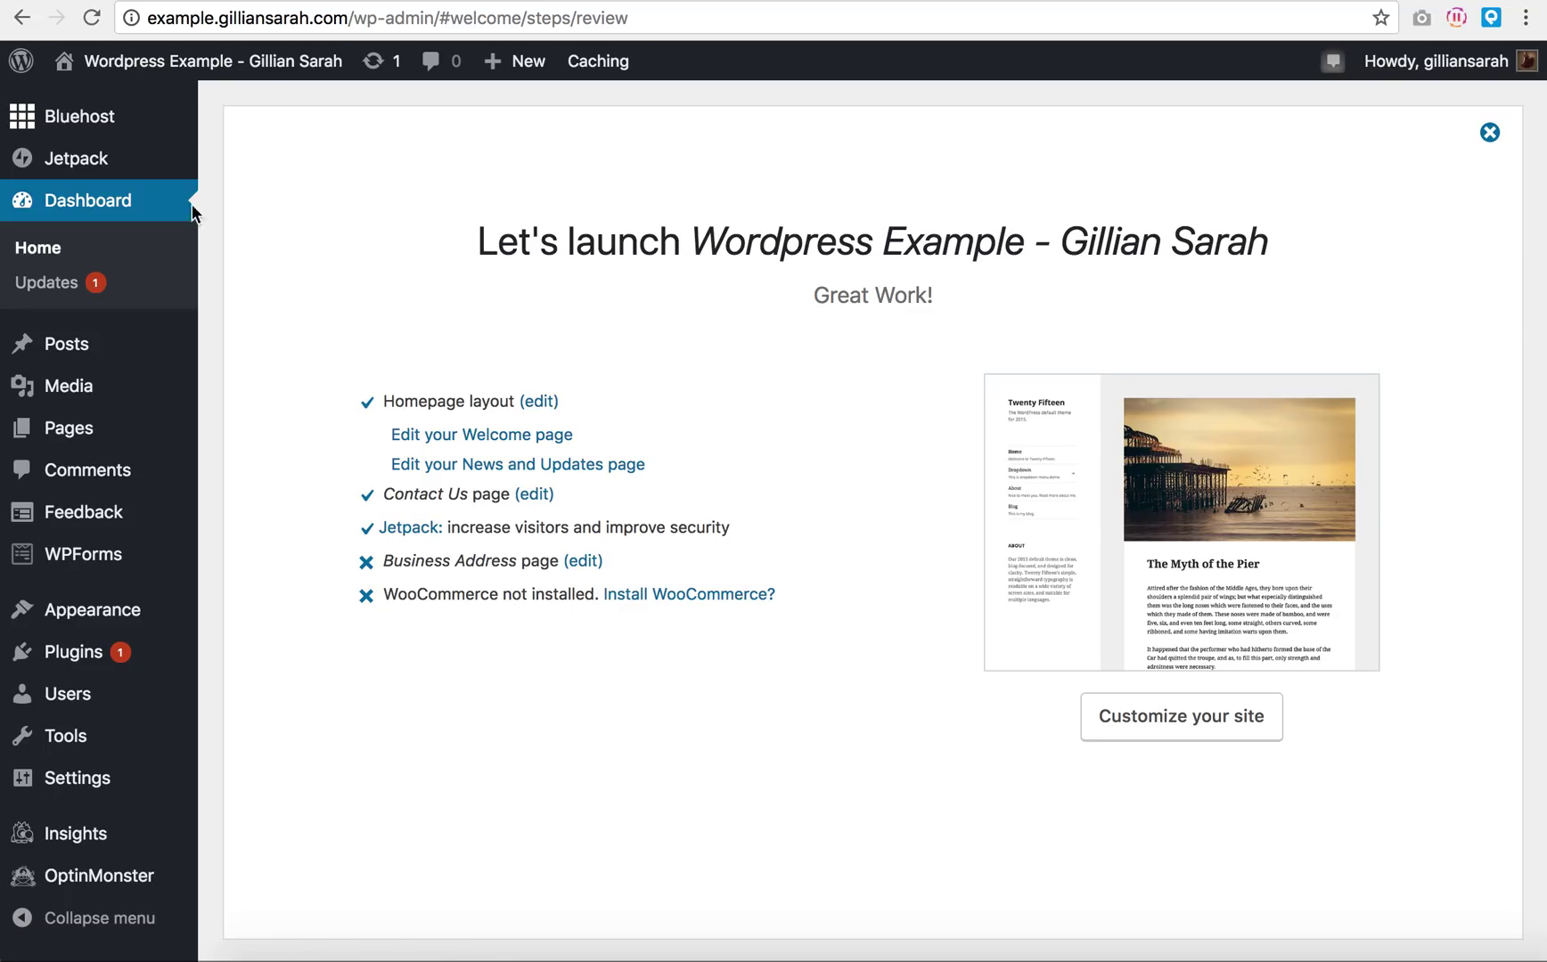
# Step: Open the Jetpack dashboard from the admin sidebar
pyautogui.moveTo(103, 129)
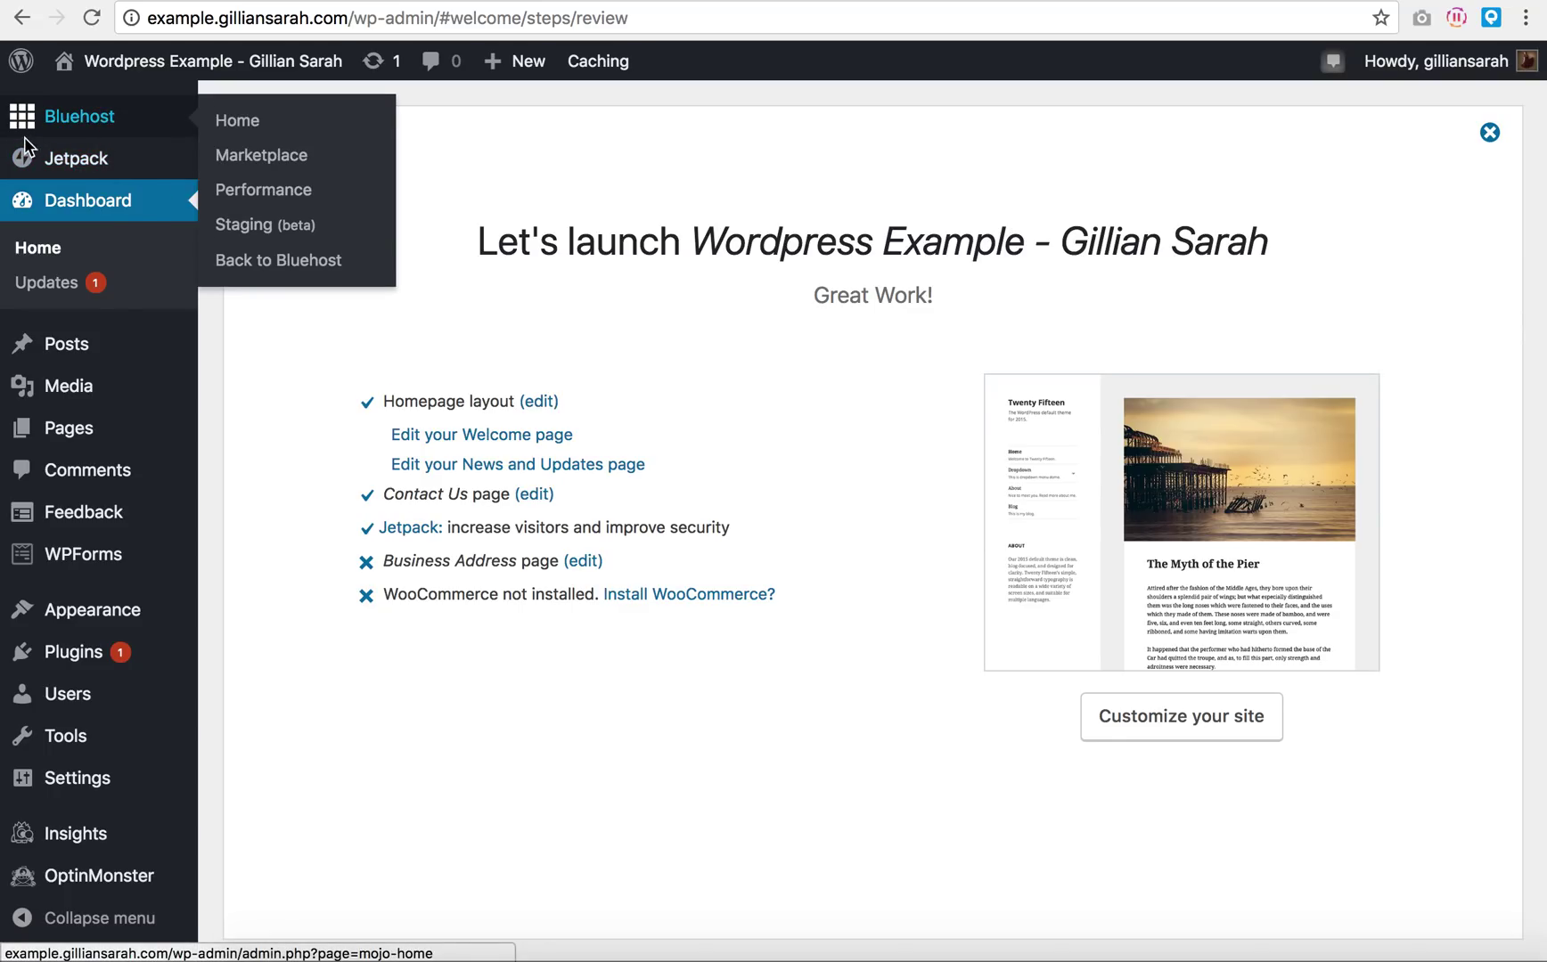
pyautogui.click(80, 166)
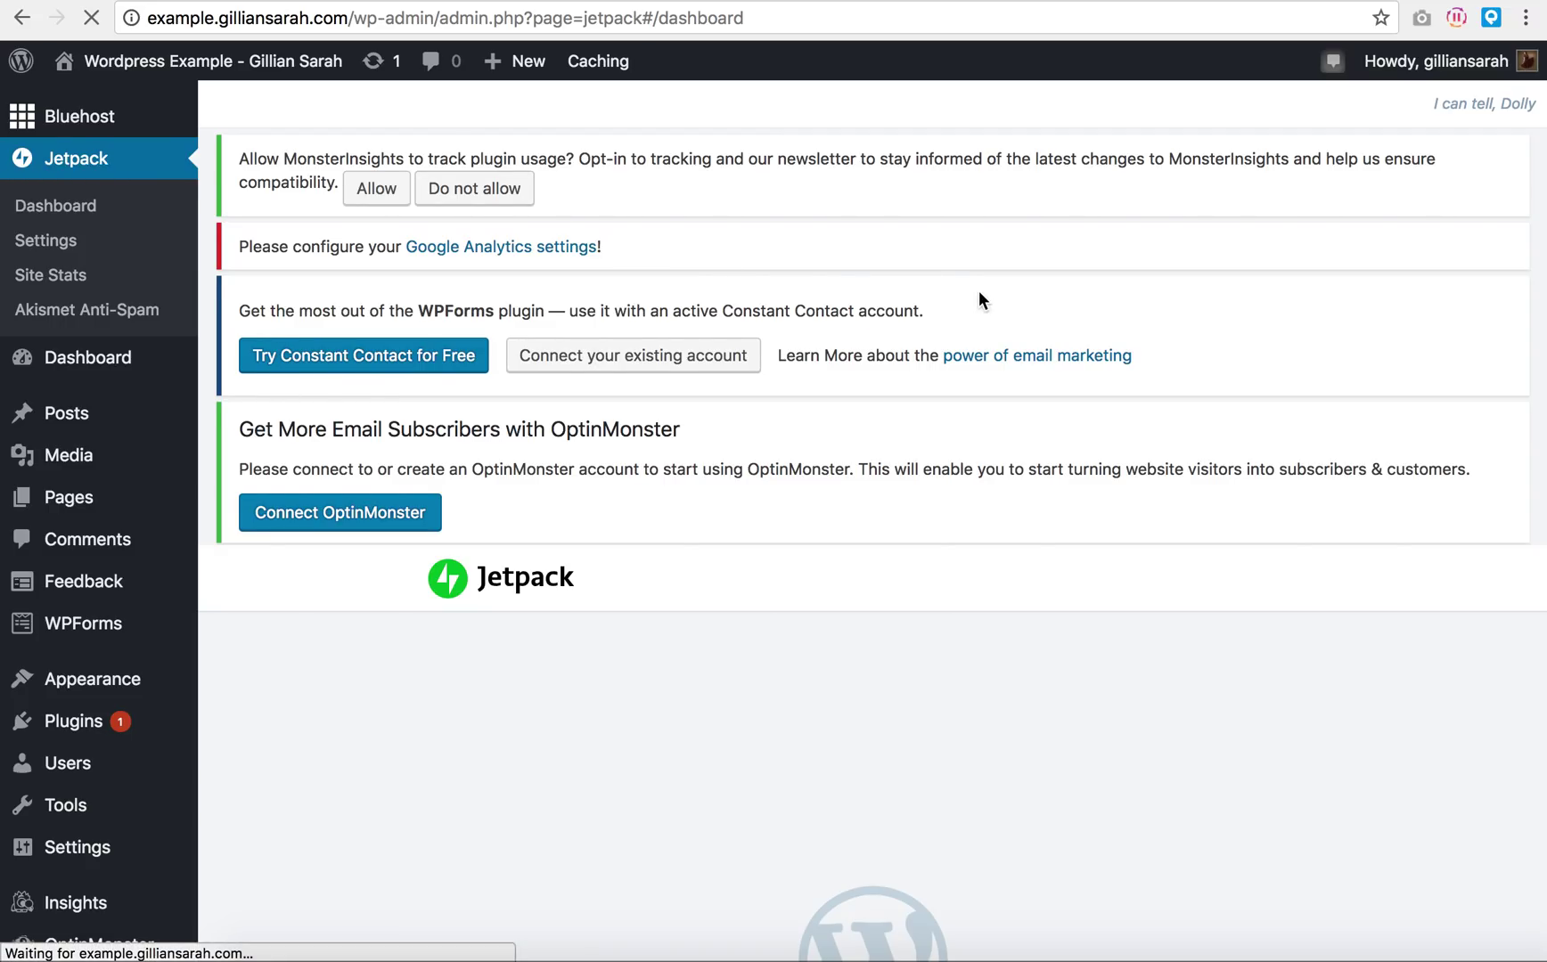
# Step: Activate Jetpack's recommended features from the jumpstart prompt
pyautogui.scroll(-5, 979, 294)
pyautogui.scroll(-5, 979, 290)
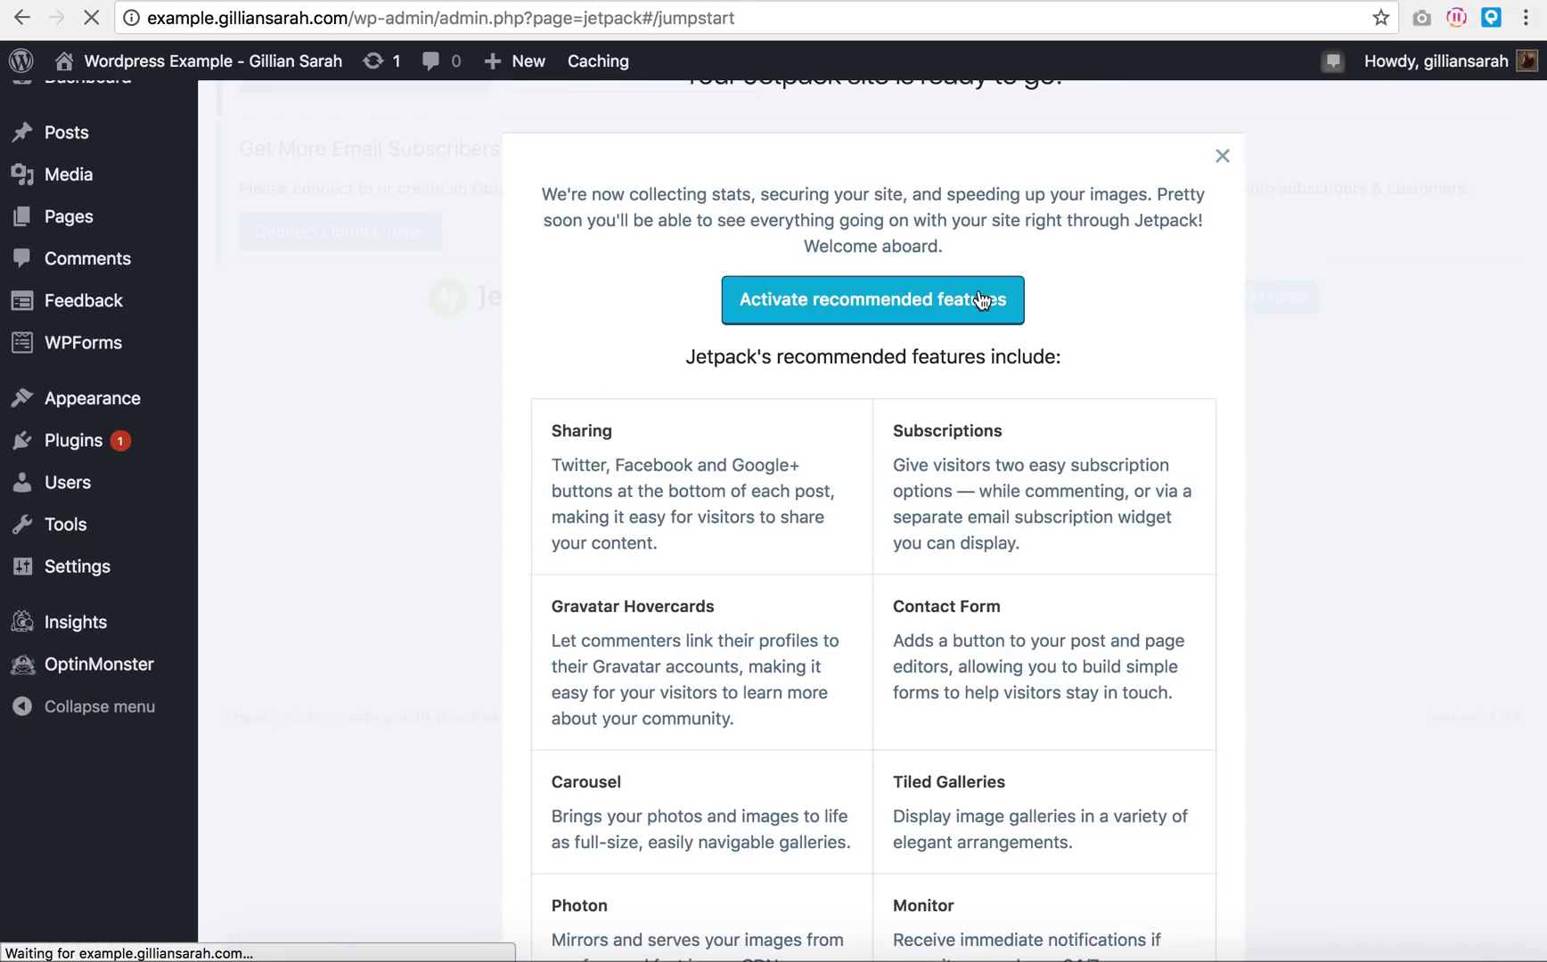
pyautogui.scroll(3, 891, 375)
pyautogui.scroll(-5, 941, 379)
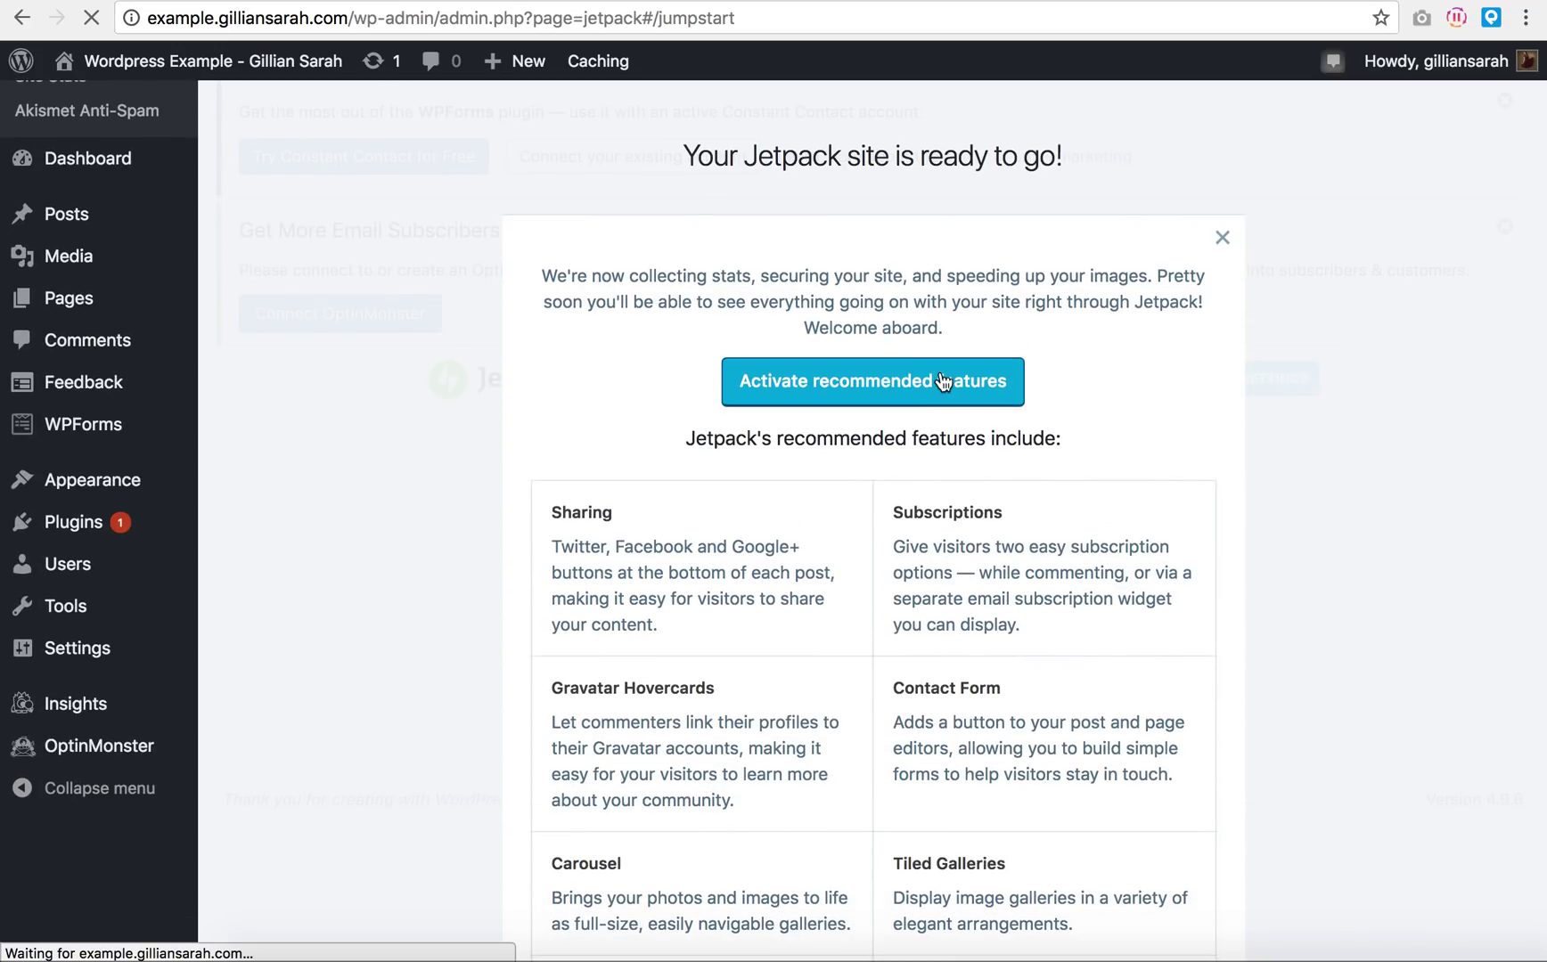
pyautogui.click(892, 381)
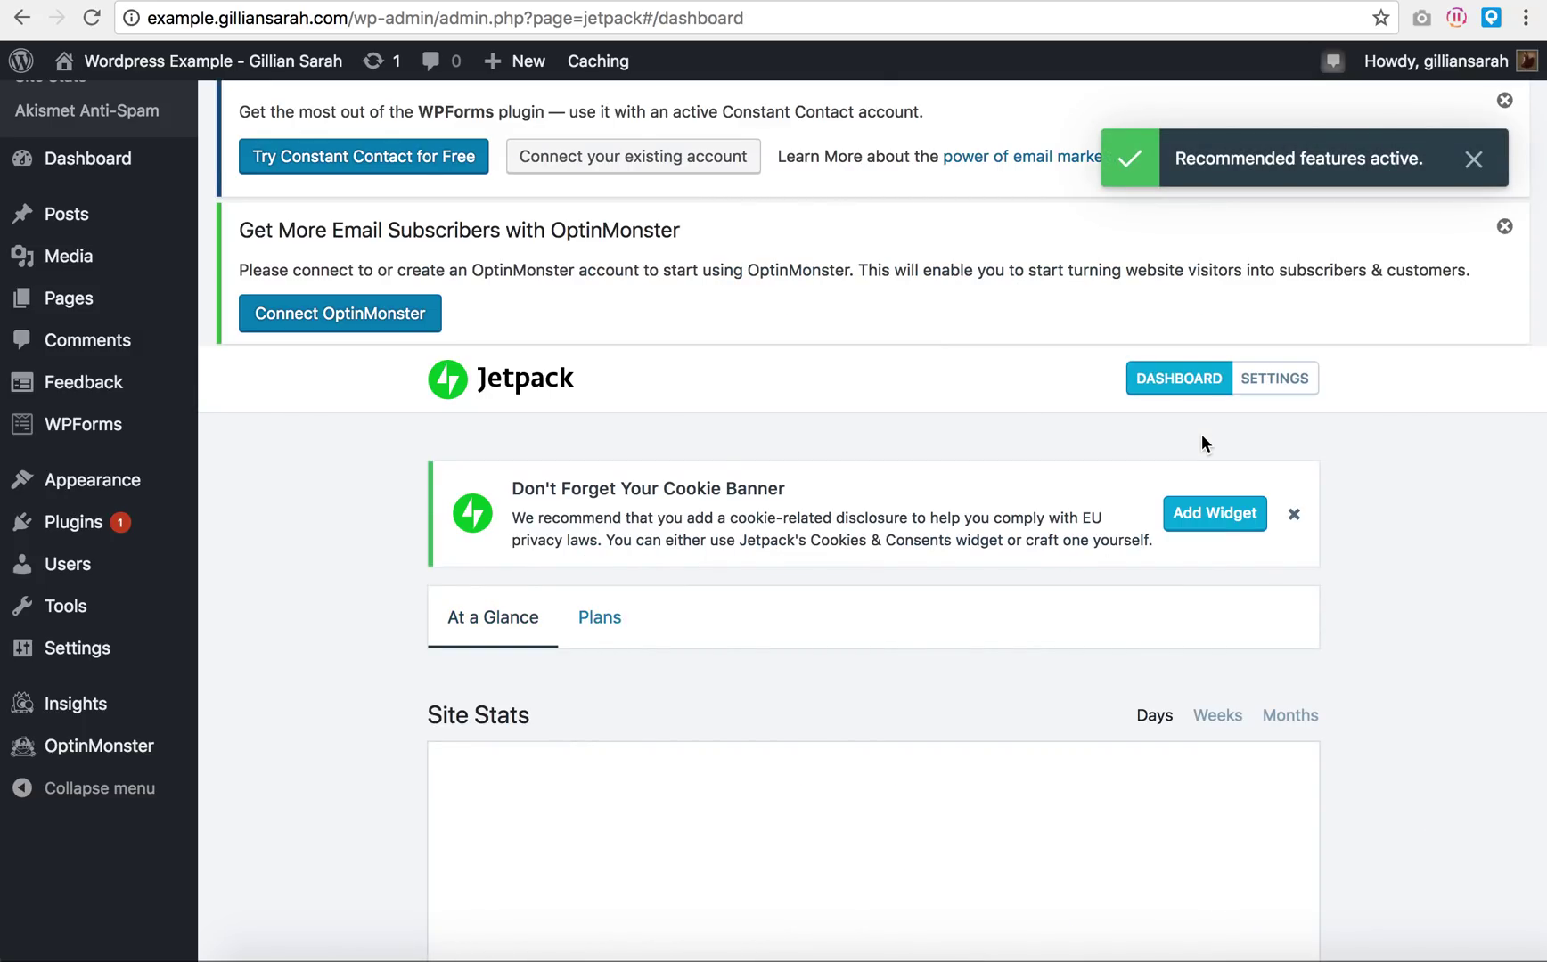
# Step: Dismiss the Site Stats introduction and review the Stats, Security, Performance and Connections sections
pyautogui.scroll(-5, 1363, 440)
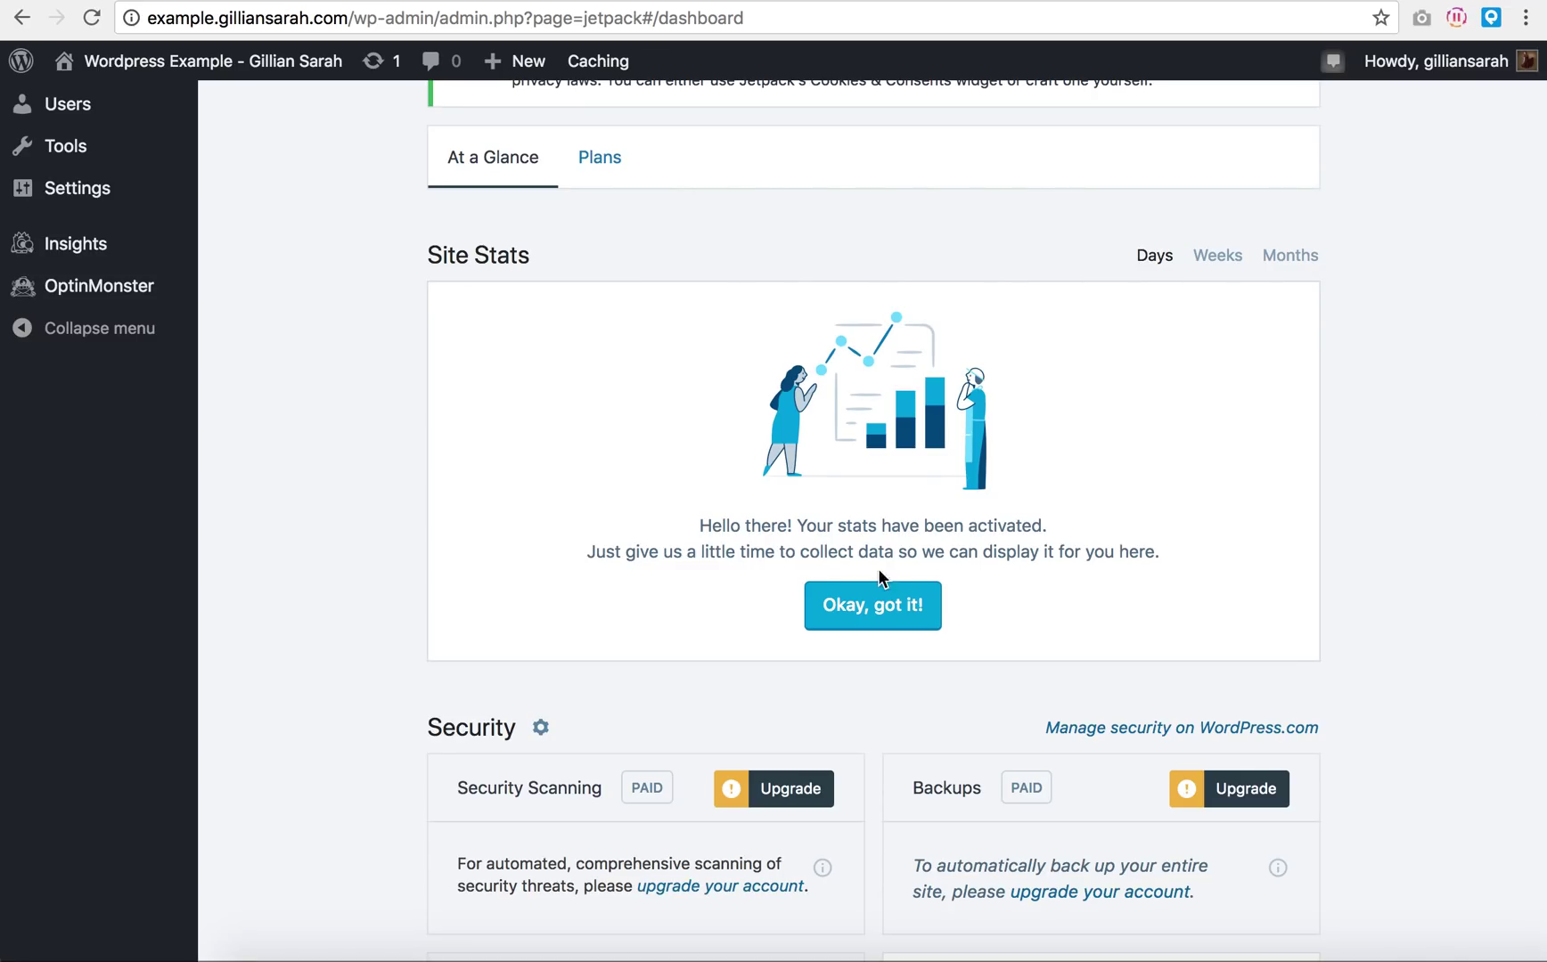
pyautogui.click(882, 615)
pyautogui.scroll(-6, 1445, 531)
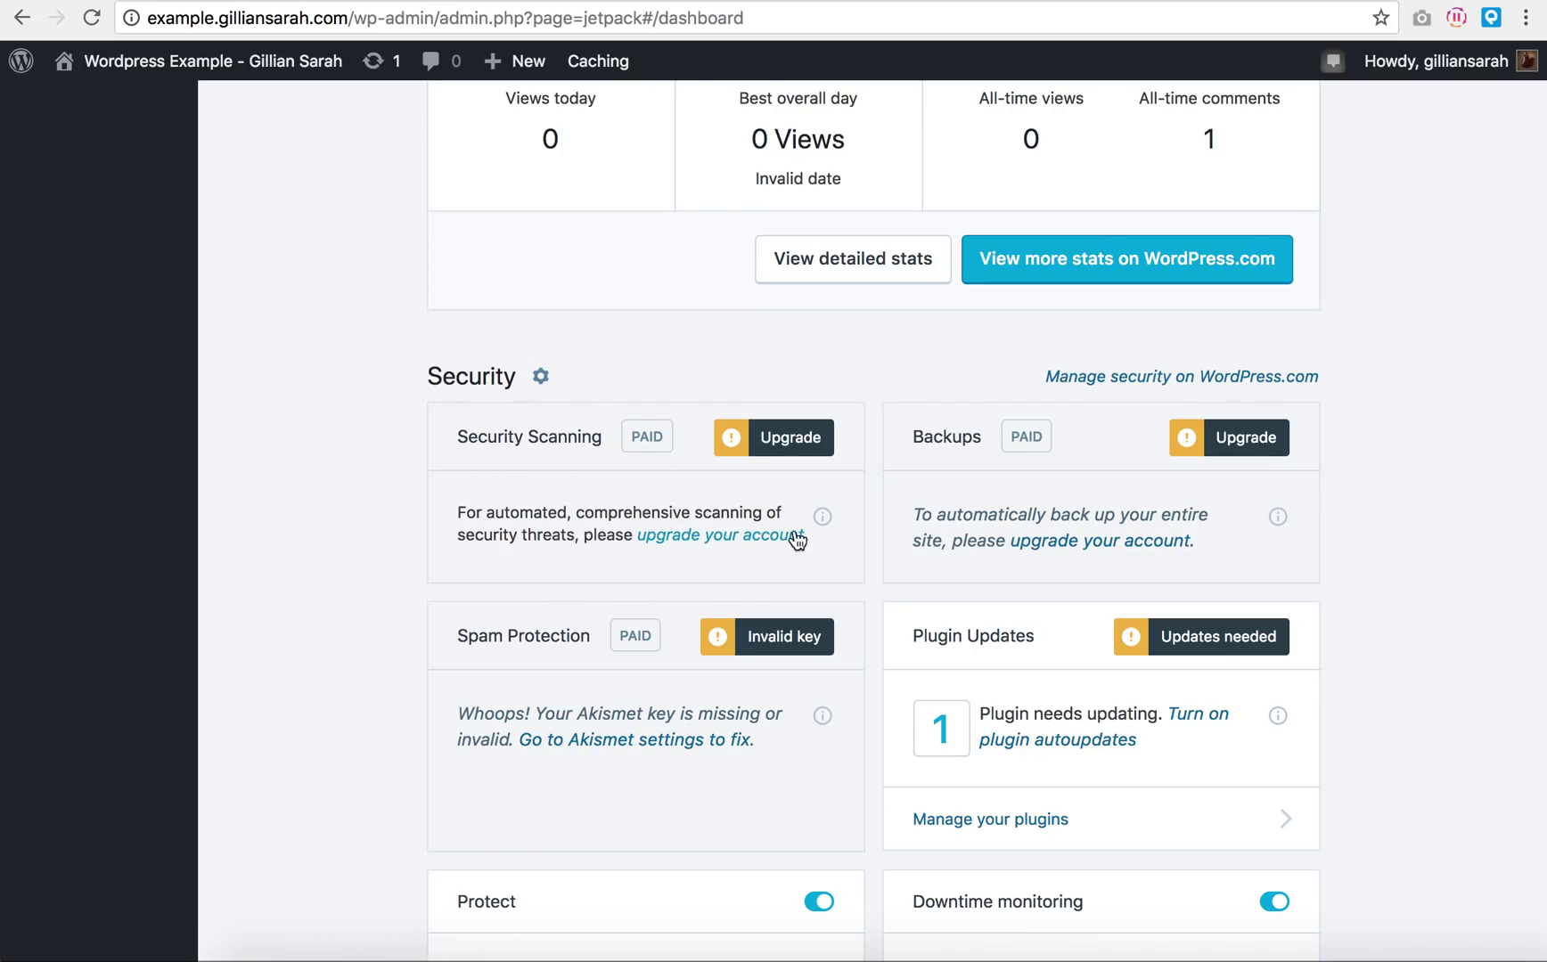
pyautogui.scroll(-1, 597, 512)
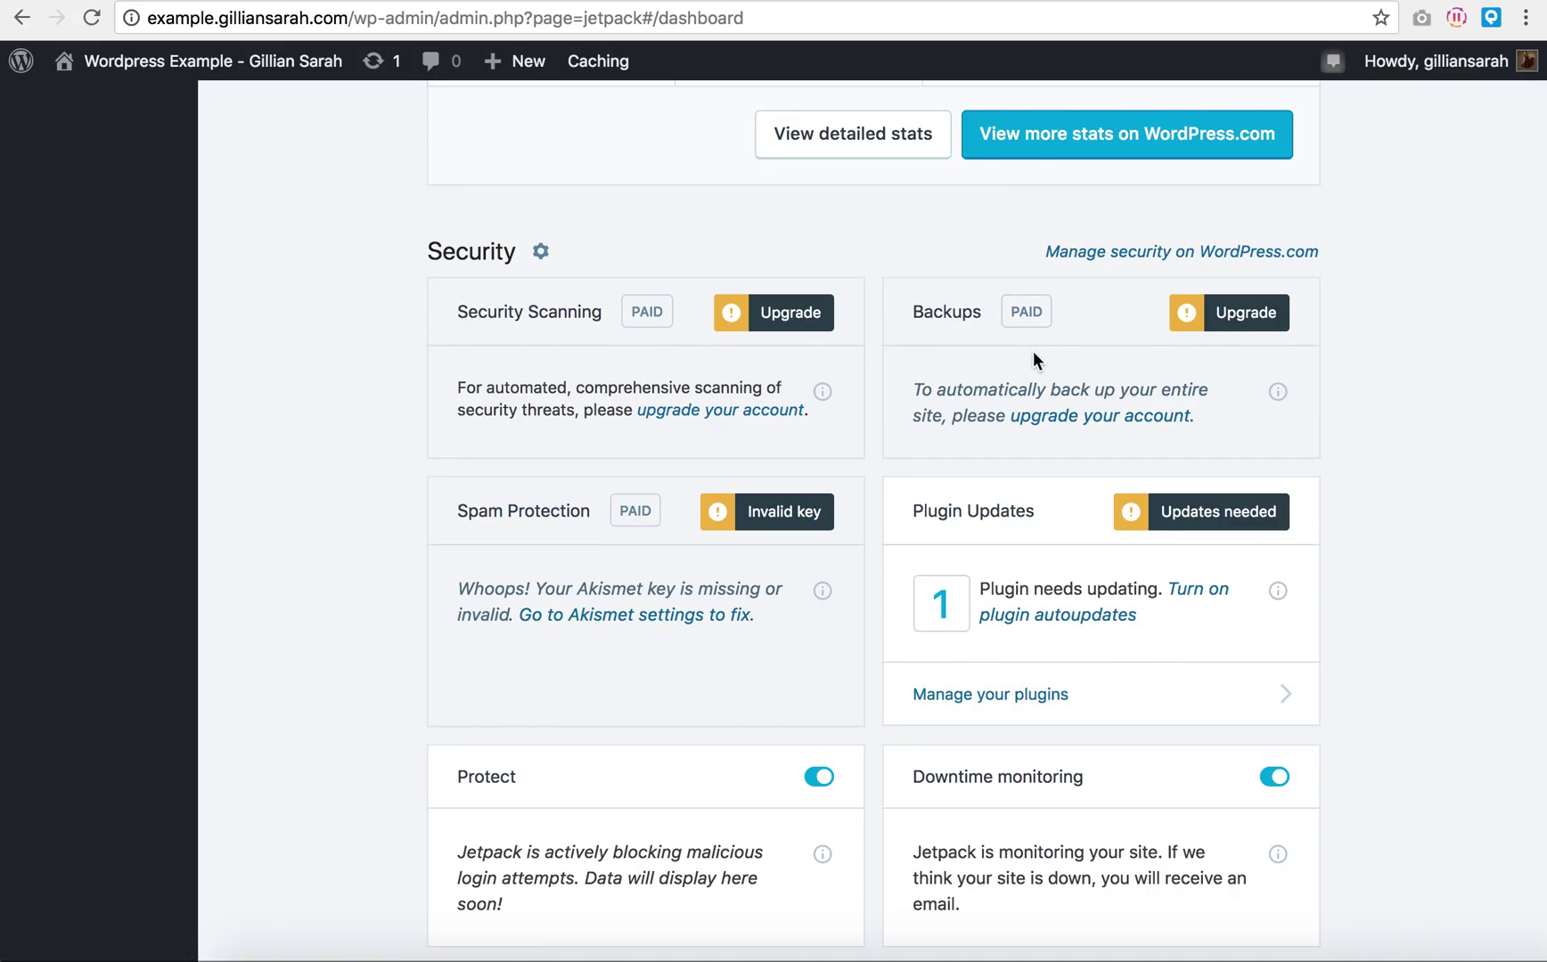
pyautogui.scroll(-1, 1273, 385)
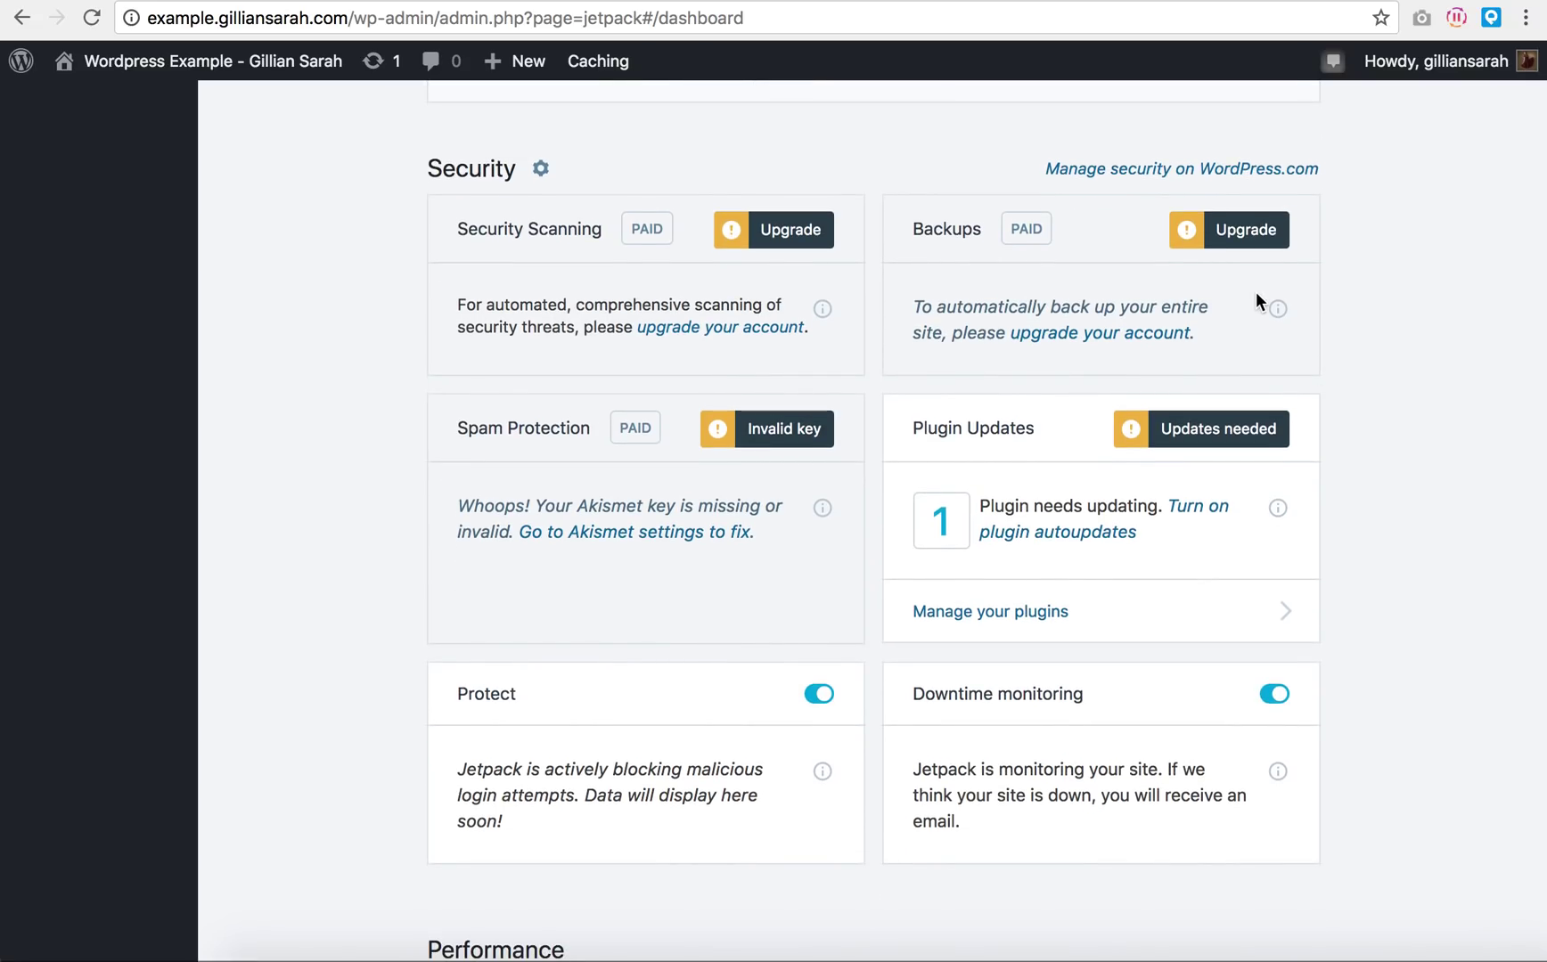
pyautogui.scroll(-2, 1334, 325)
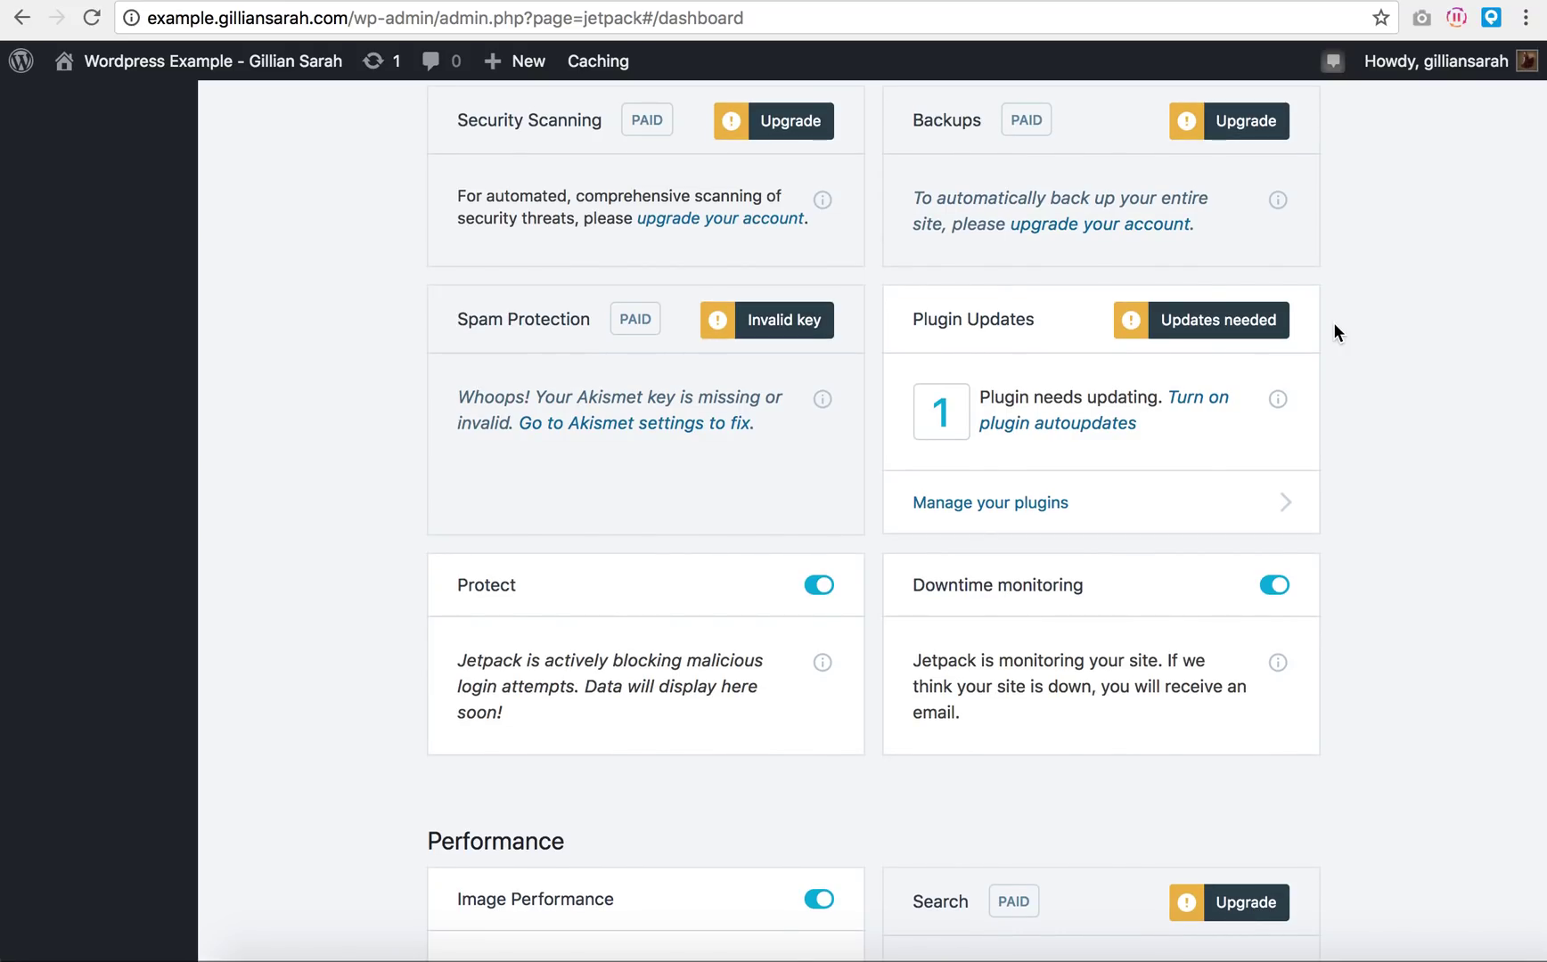
pyautogui.scroll(-5, 1333, 325)
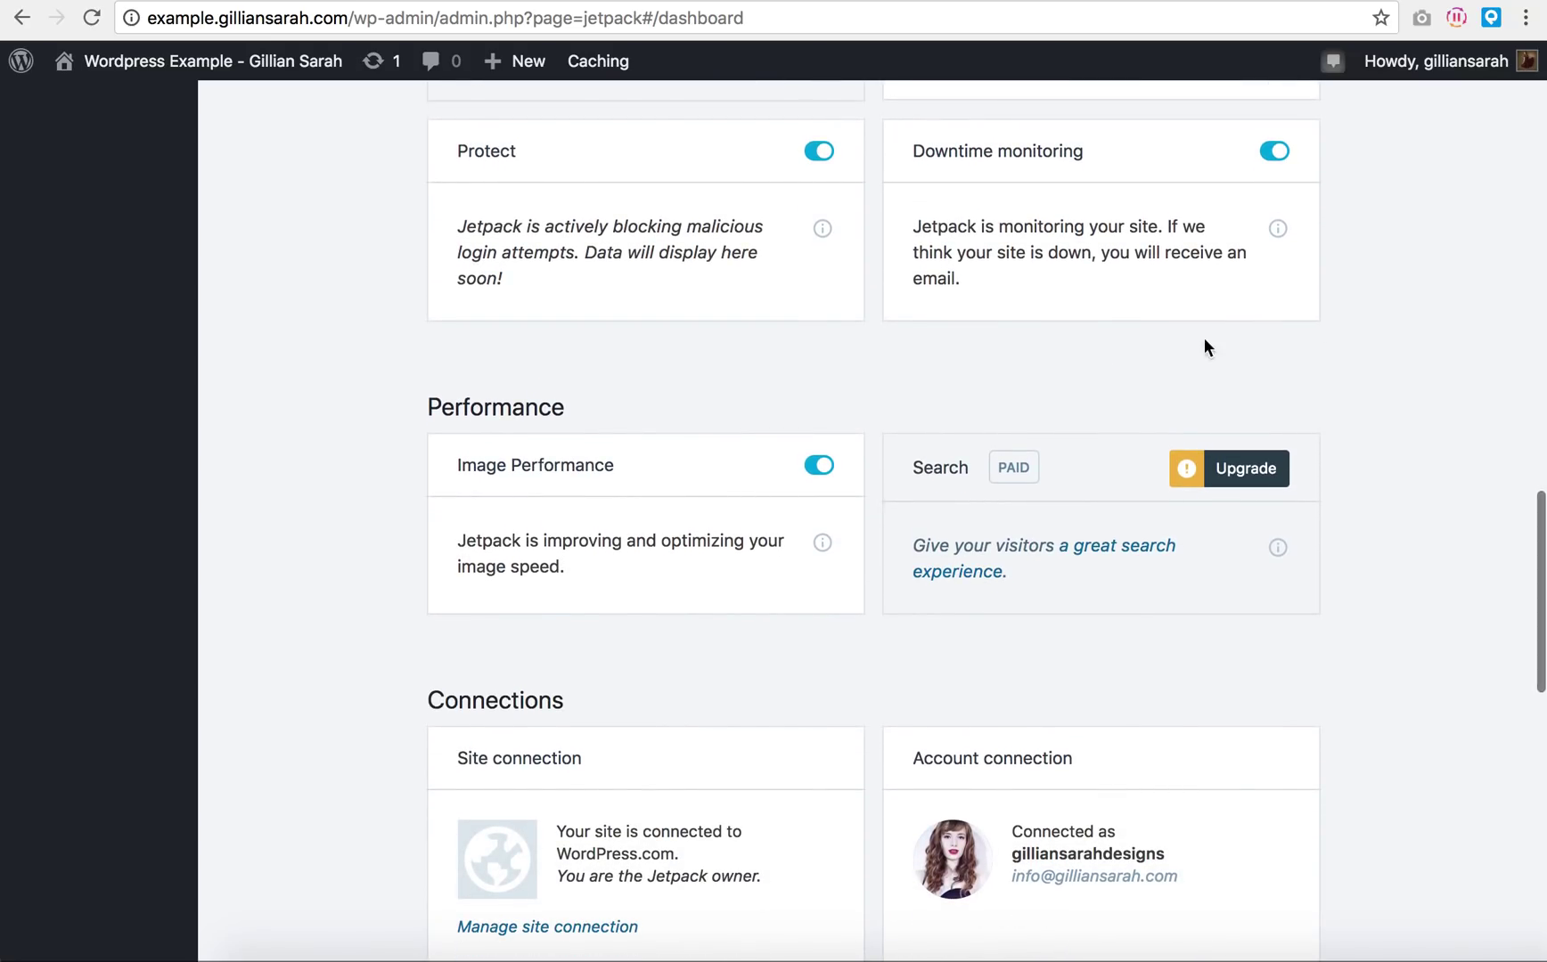
pyautogui.scroll(-3, 828, 648)
pyautogui.scroll(-2, 857, 629)
pyautogui.scroll(-8, 928, 476)
pyautogui.scroll(-2, 929, 476)
pyautogui.scroll(20, 931, 468)
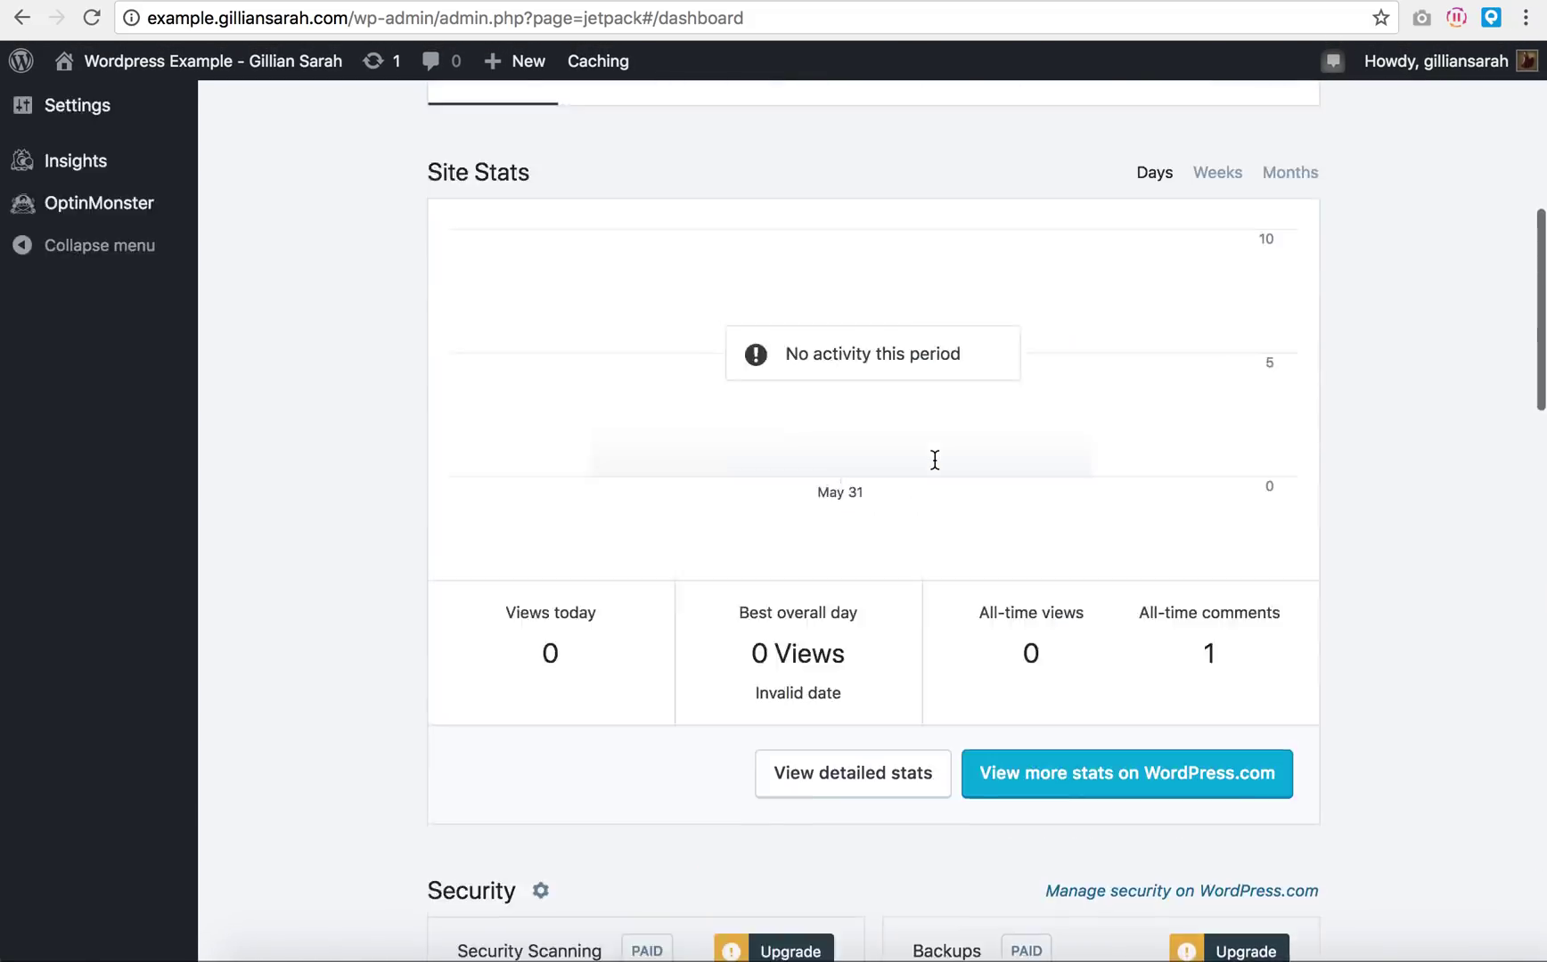
pyautogui.scroll(9, 935, 460)
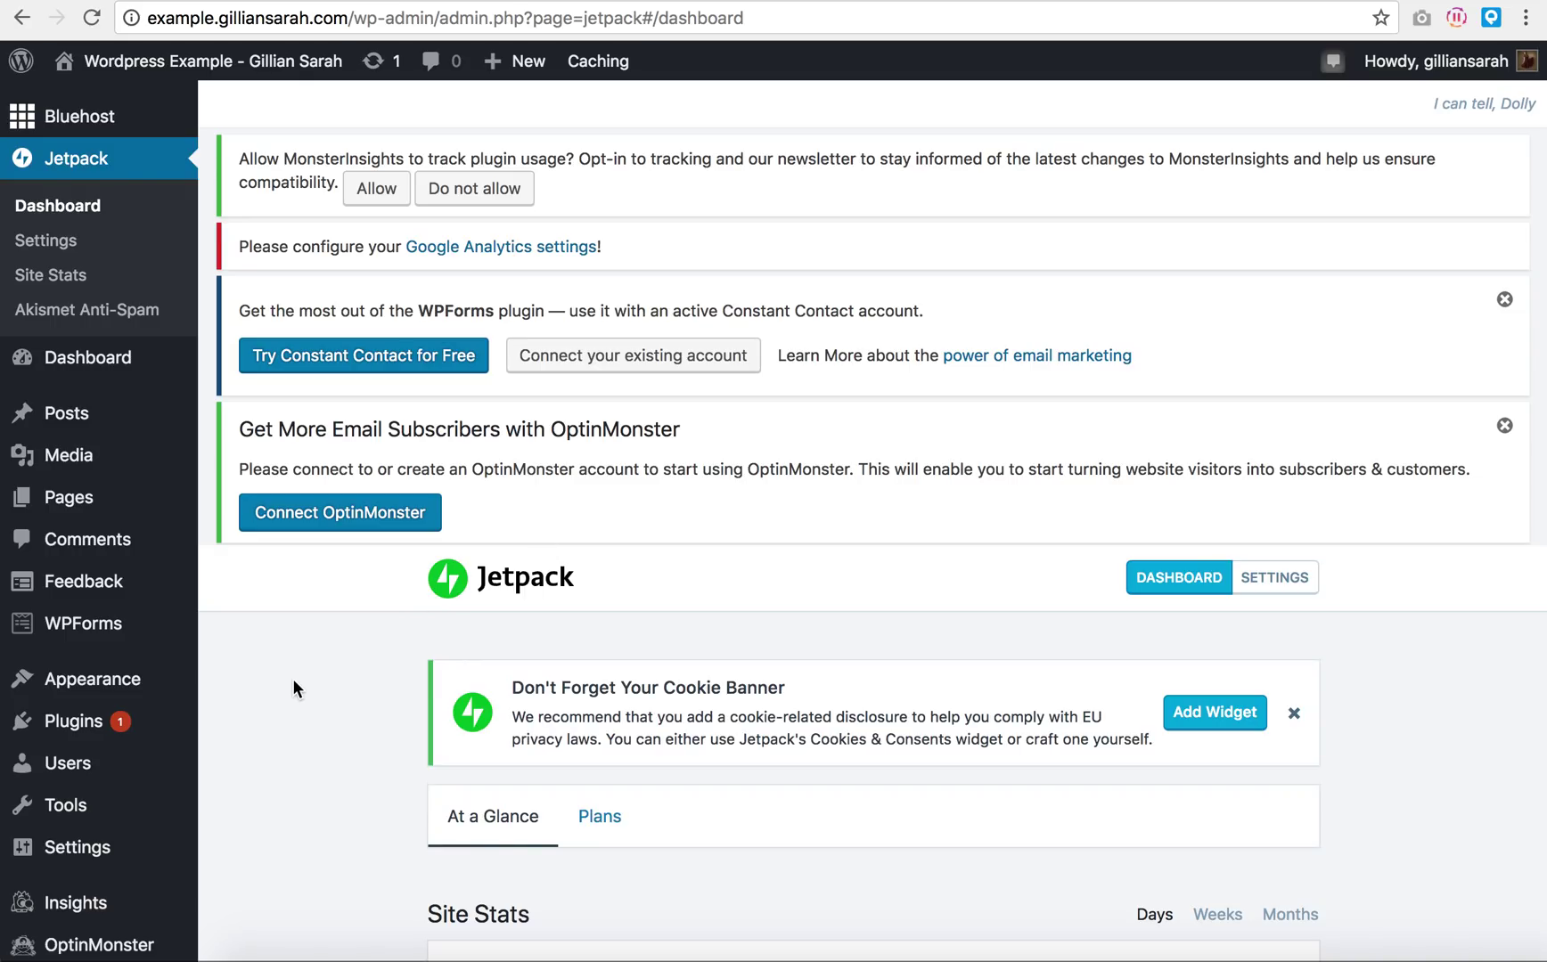
# Step: Go to the Dashboard and close the Bluehost 'Let's launch' review panel
pyautogui.click(56, 361)
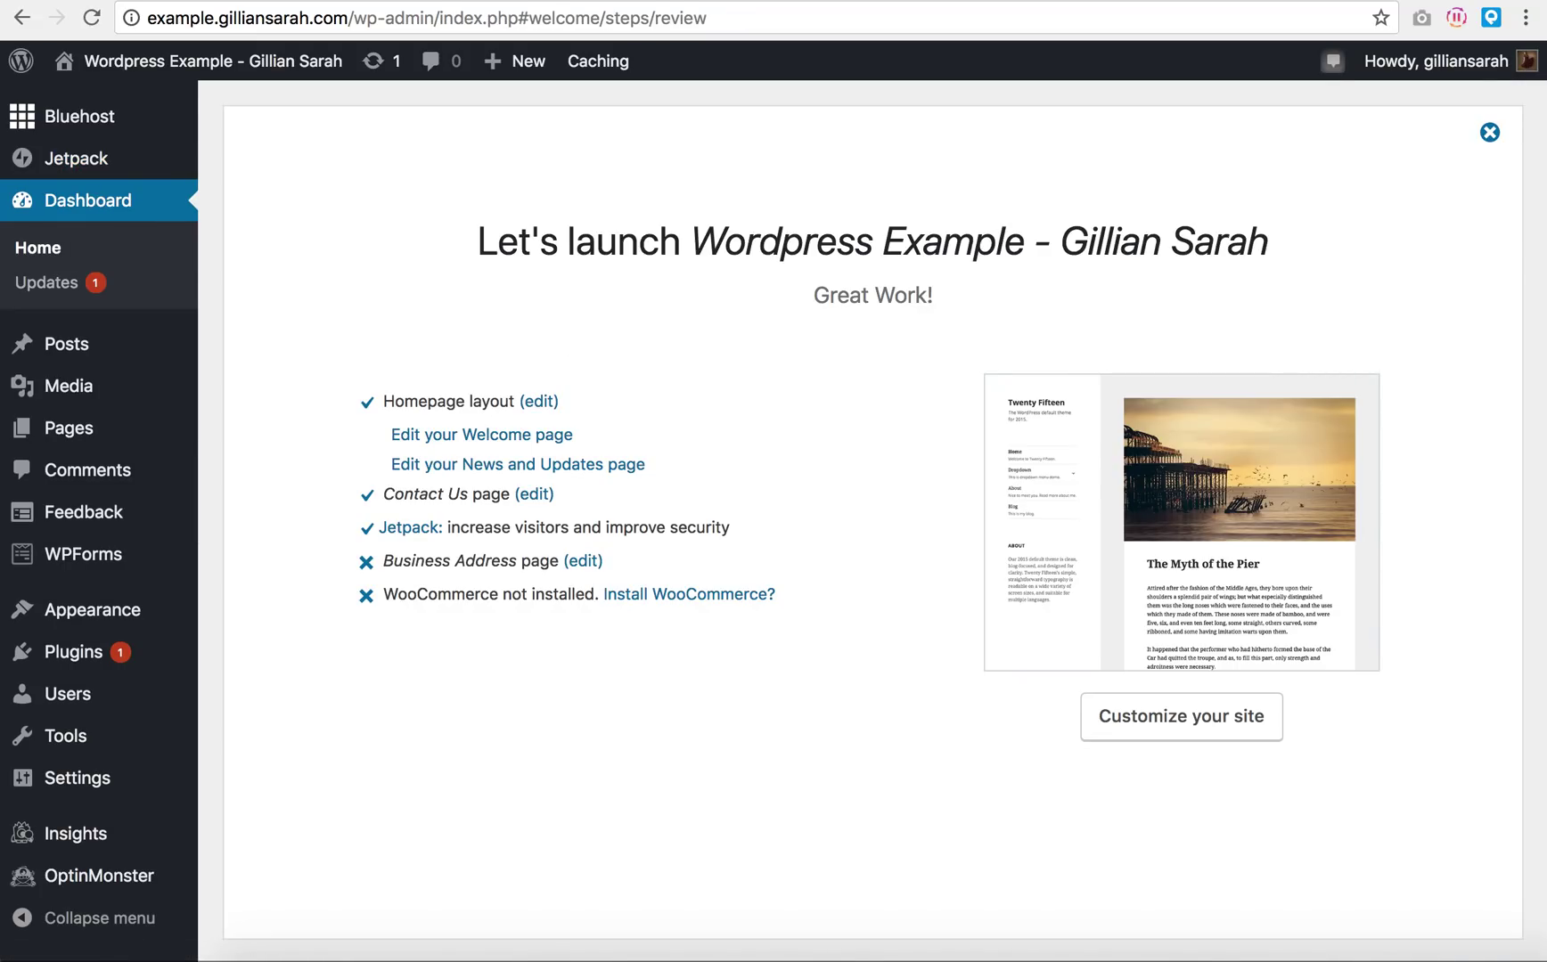
pyautogui.click(1491, 134)
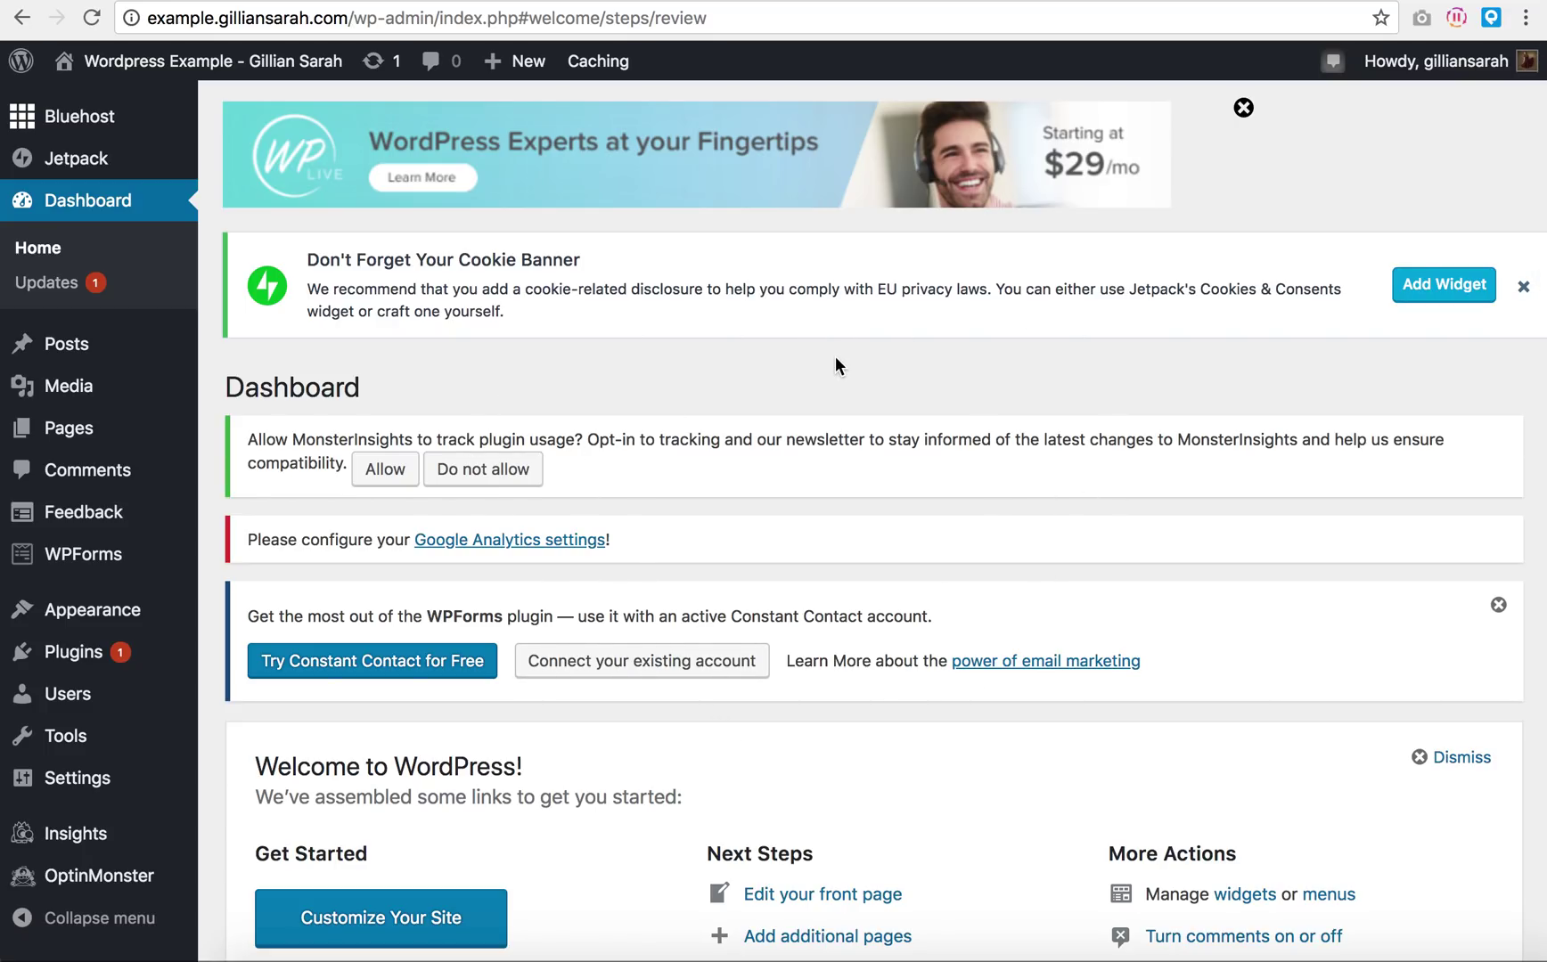
# Step: Close the WPForms Constant Contact notice and click Allow on MonsterInsights usage tracking
pyautogui.scroll(-3, 834, 355)
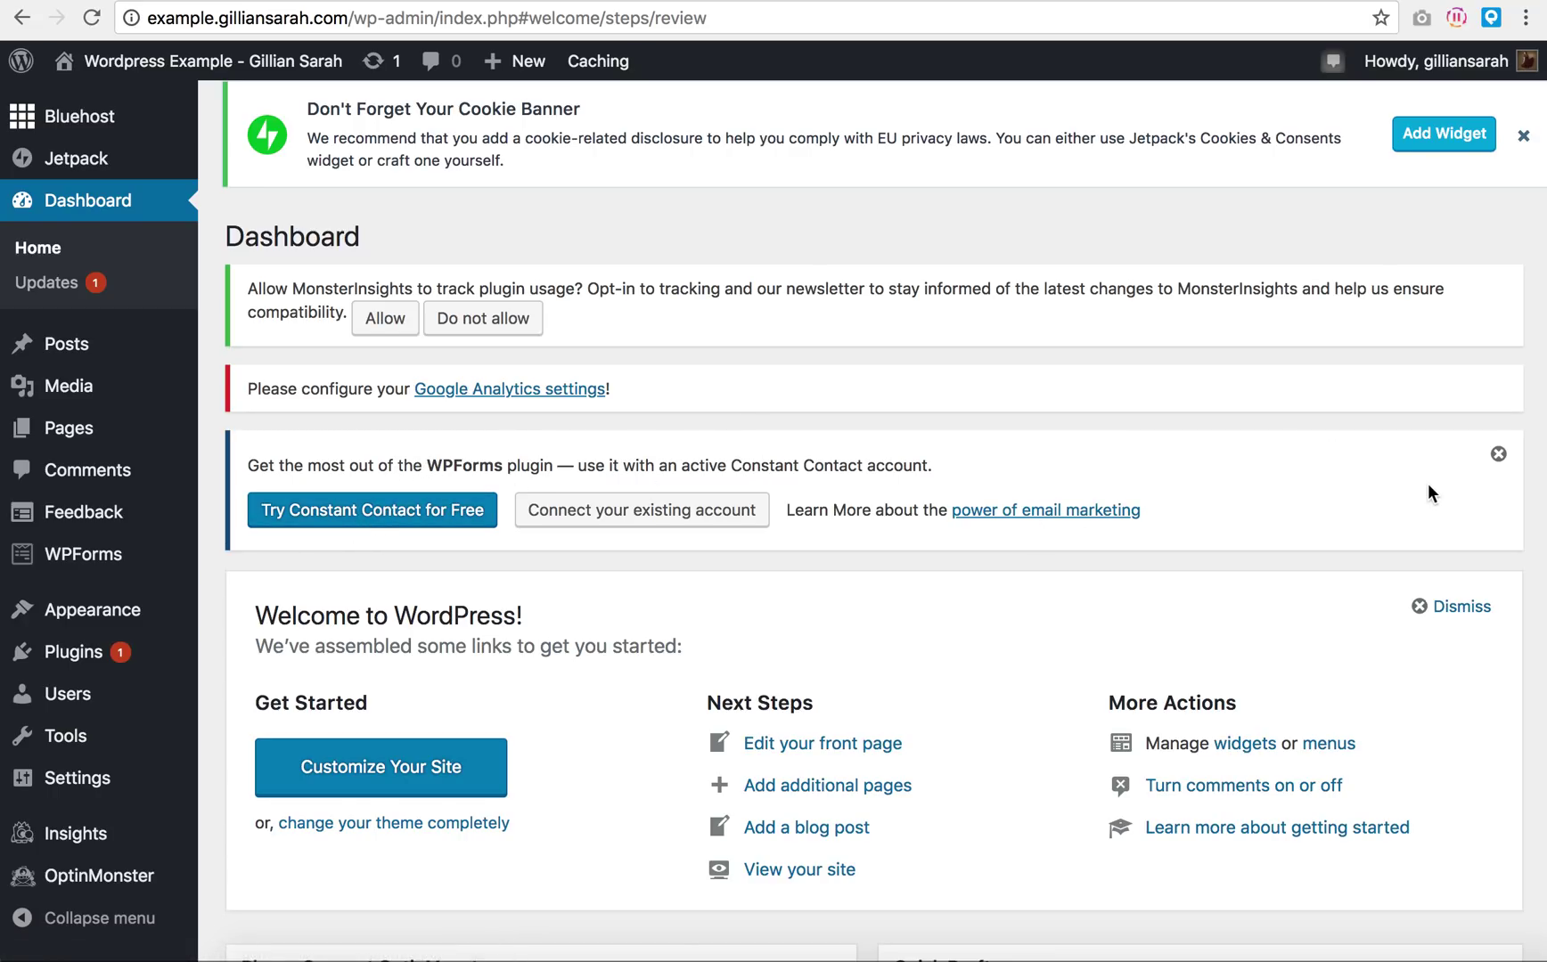
pyautogui.click(1499, 453)
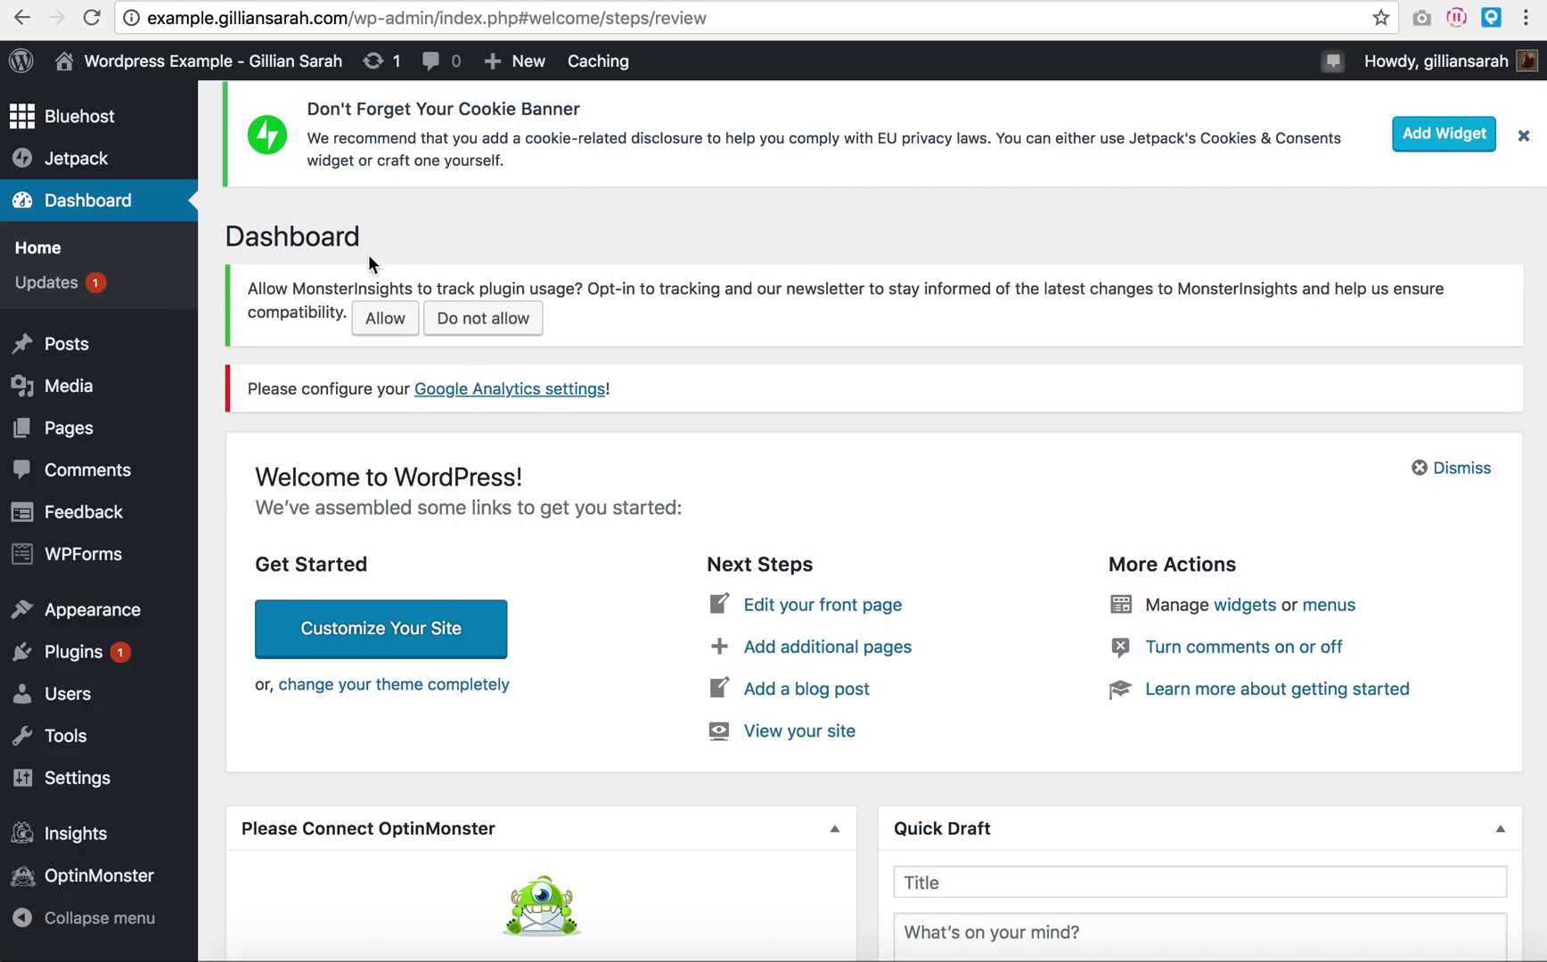
pyautogui.click(387, 321)
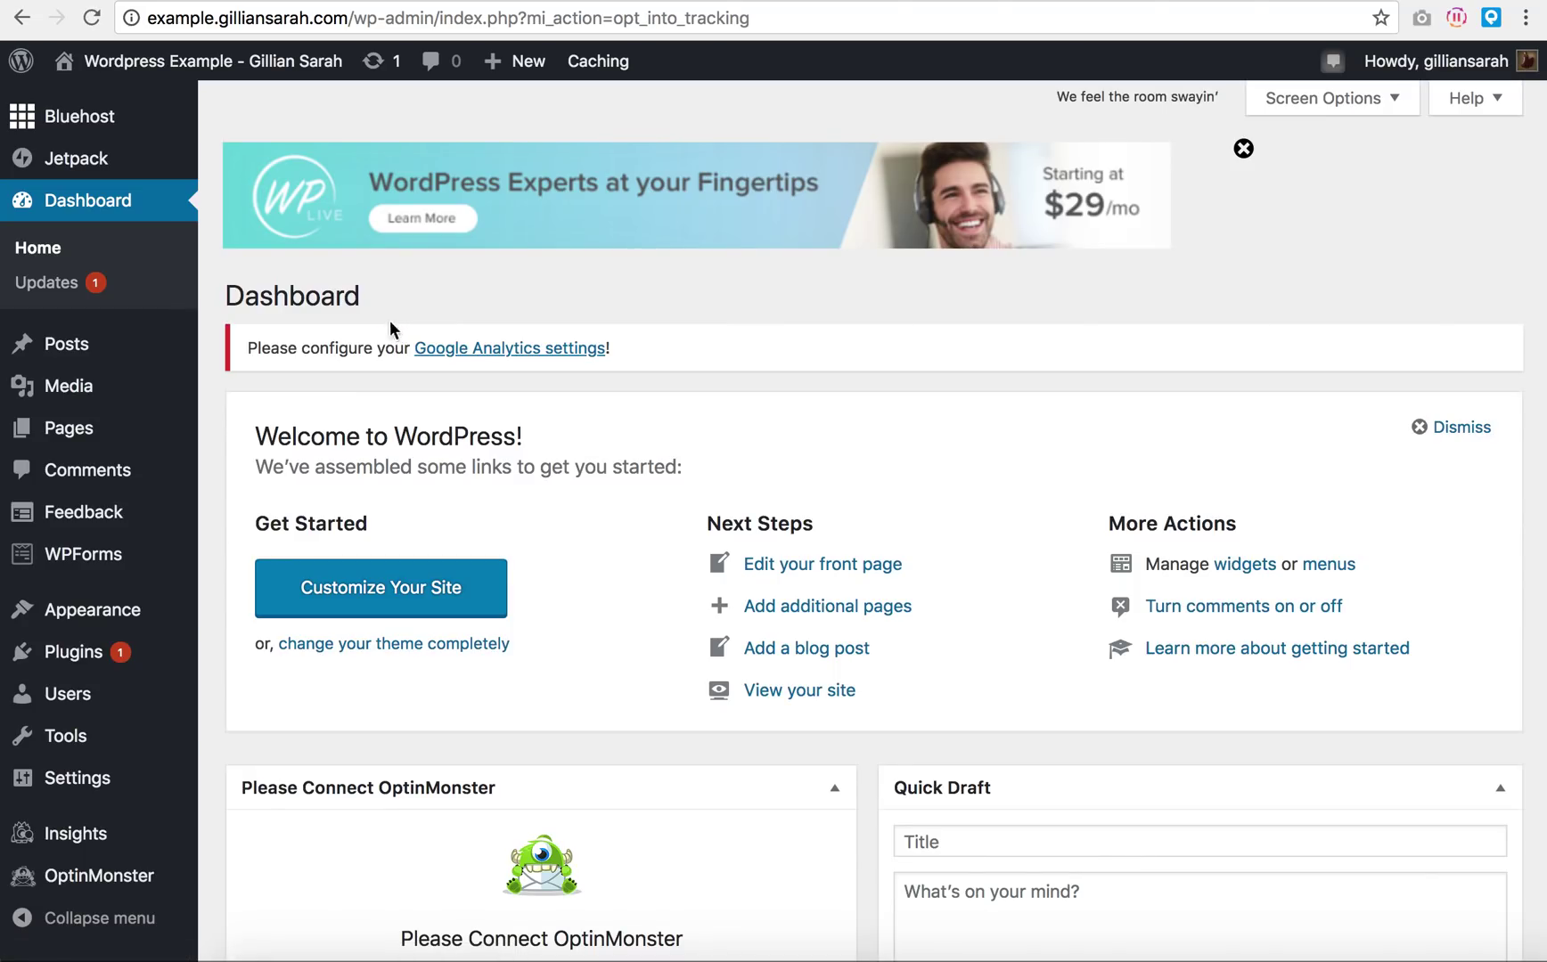
# Step: Review the Dashboard widgets and collapse the WordPress Events and News box
pyautogui.scroll(-3, 788, 285)
pyautogui.scroll(-1, 856, 231)
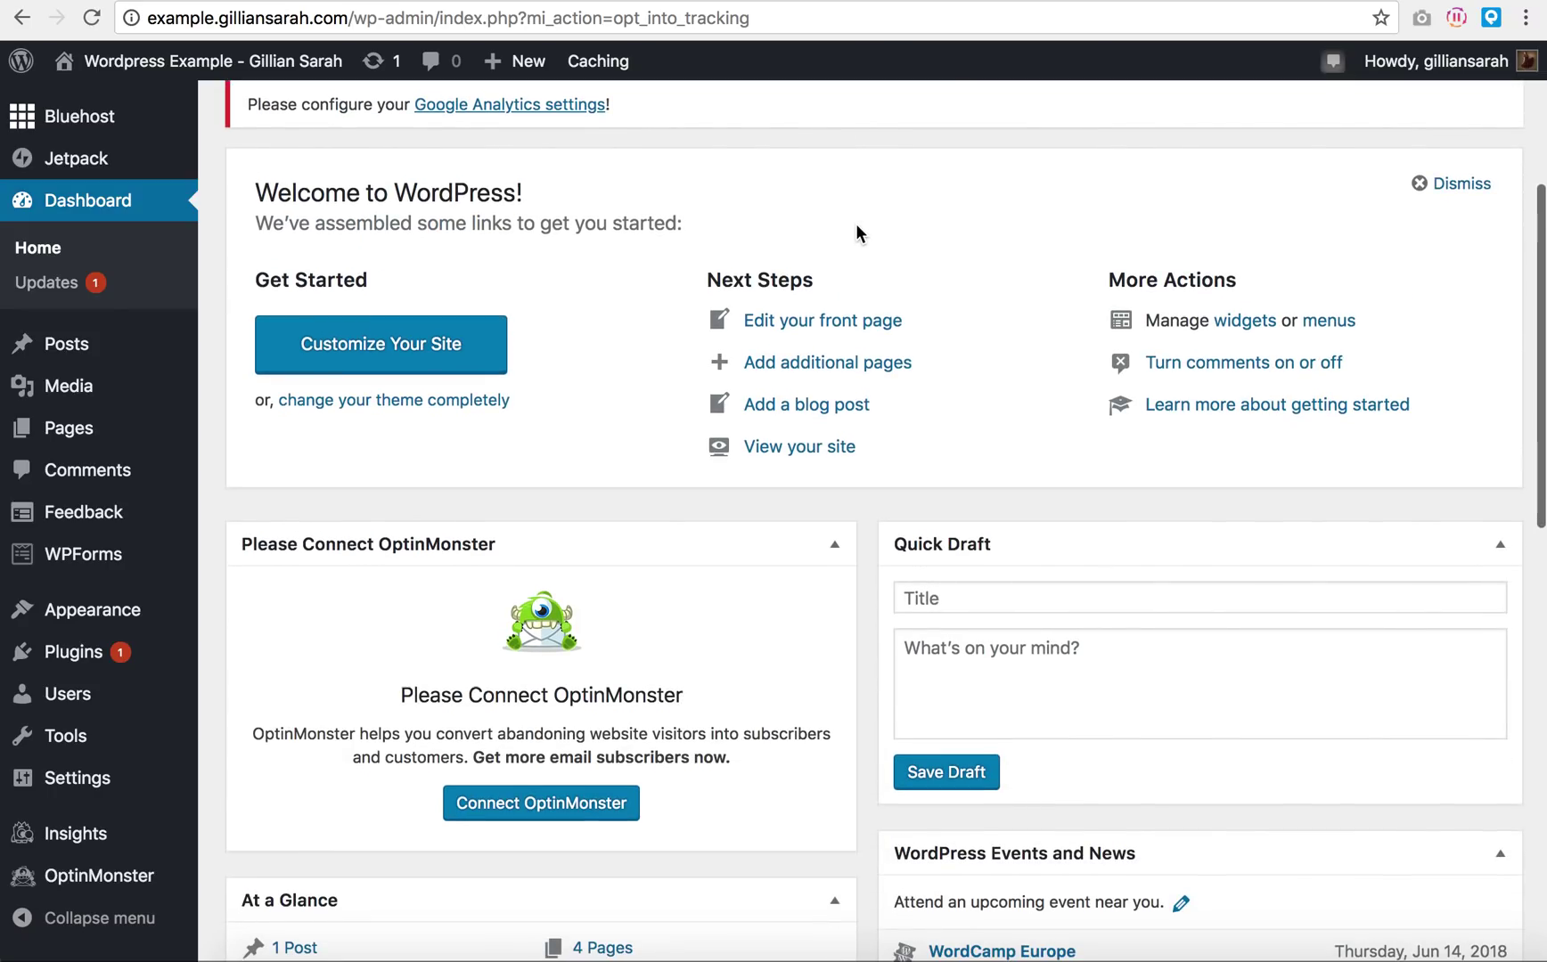
pyautogui.scroll(-3, 856, 231)
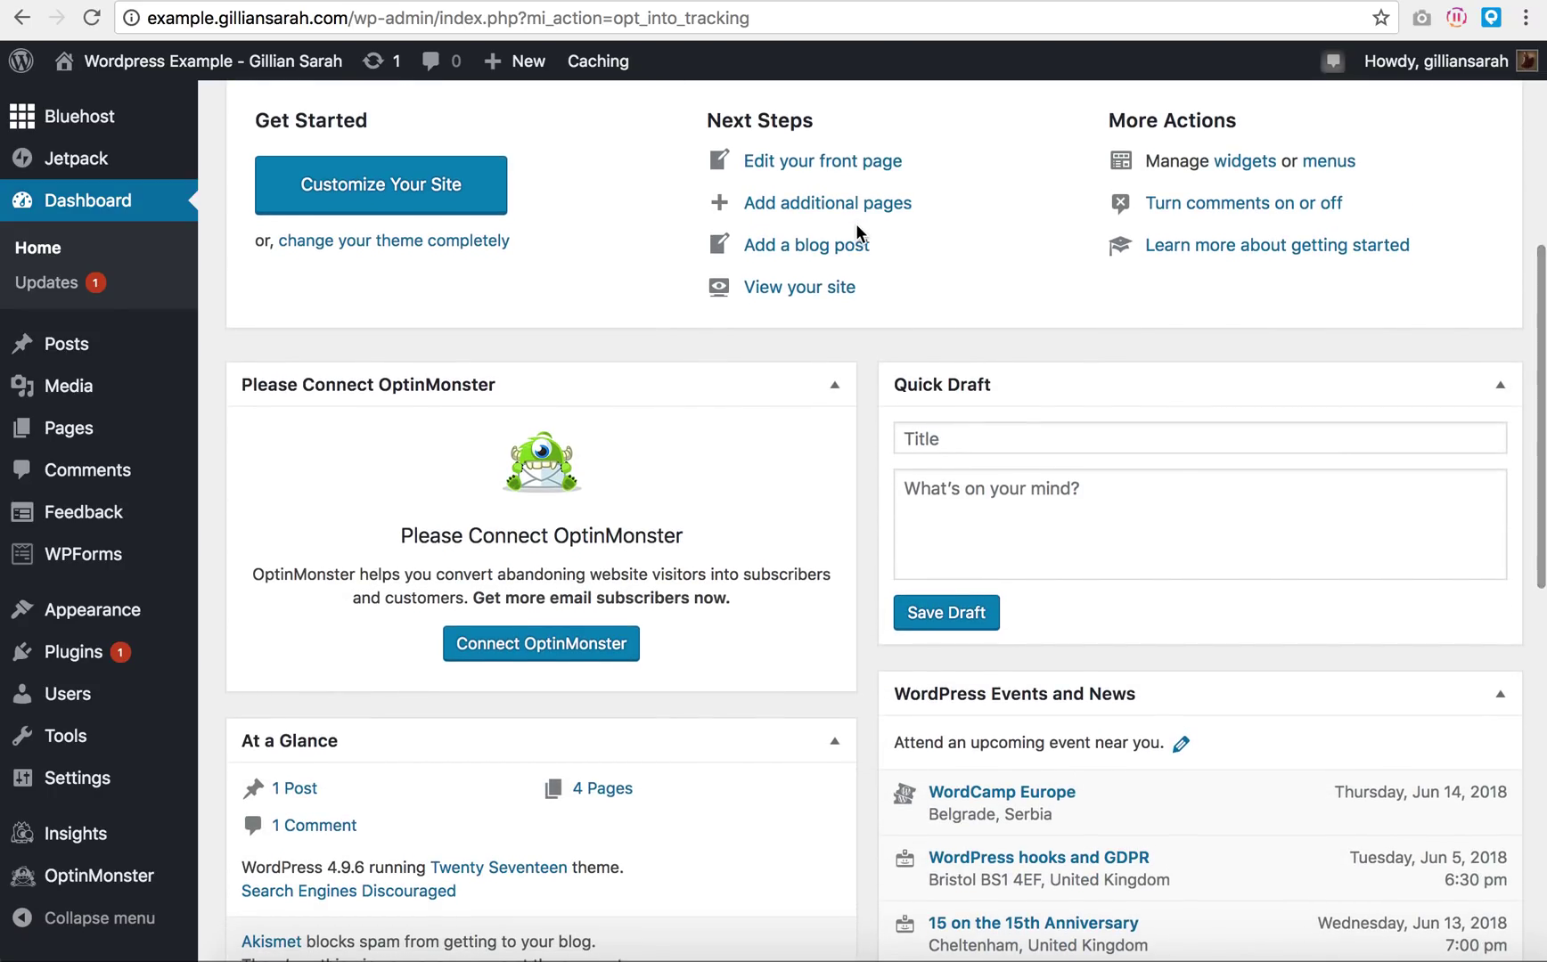
pyautogui.scroll(-1, 856, 231)
pyautogui.scroll(6, 856, 230)
pyautogui.scroll(-5, 856, 225)
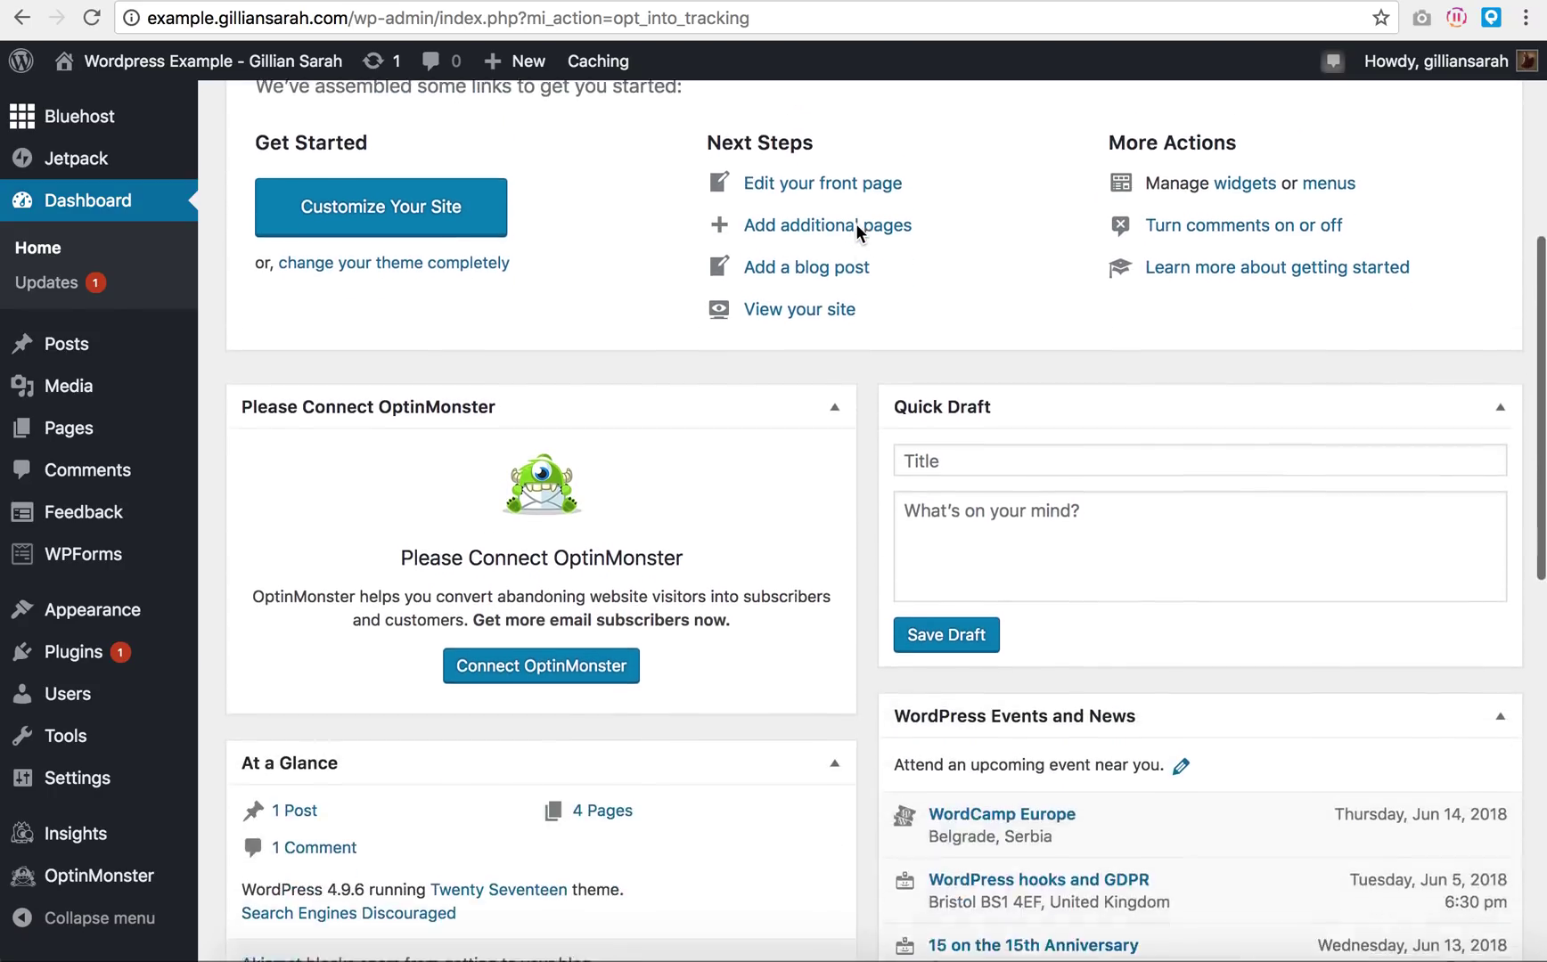
pyautogui.scroll(-5, 863, 247)
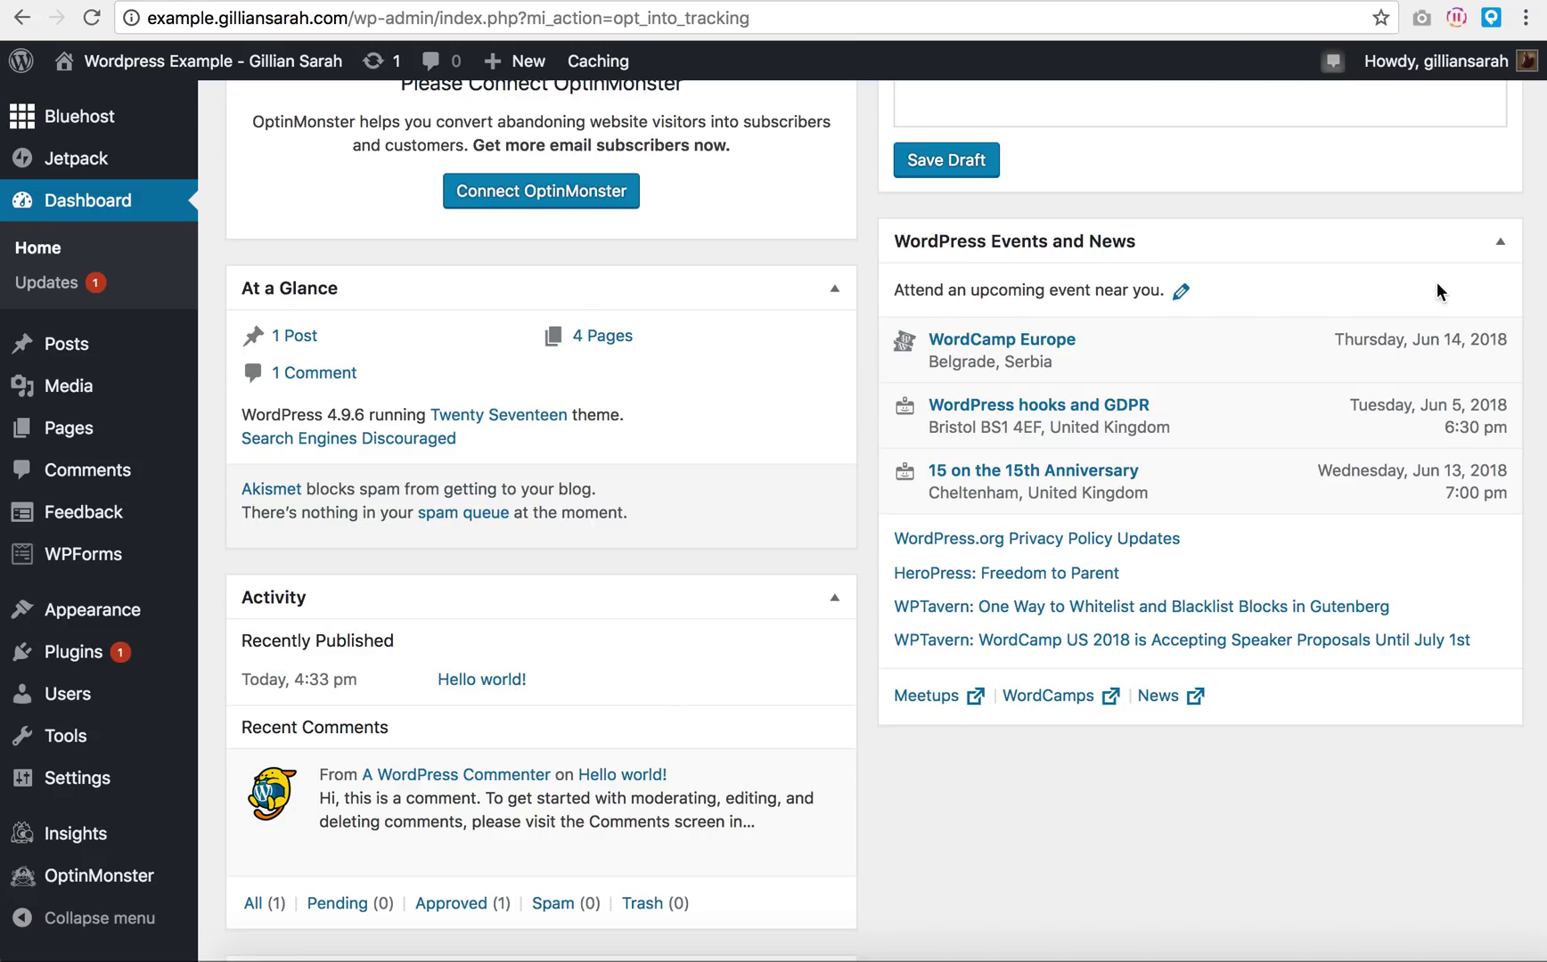
pyautogui.click(1499, 241)
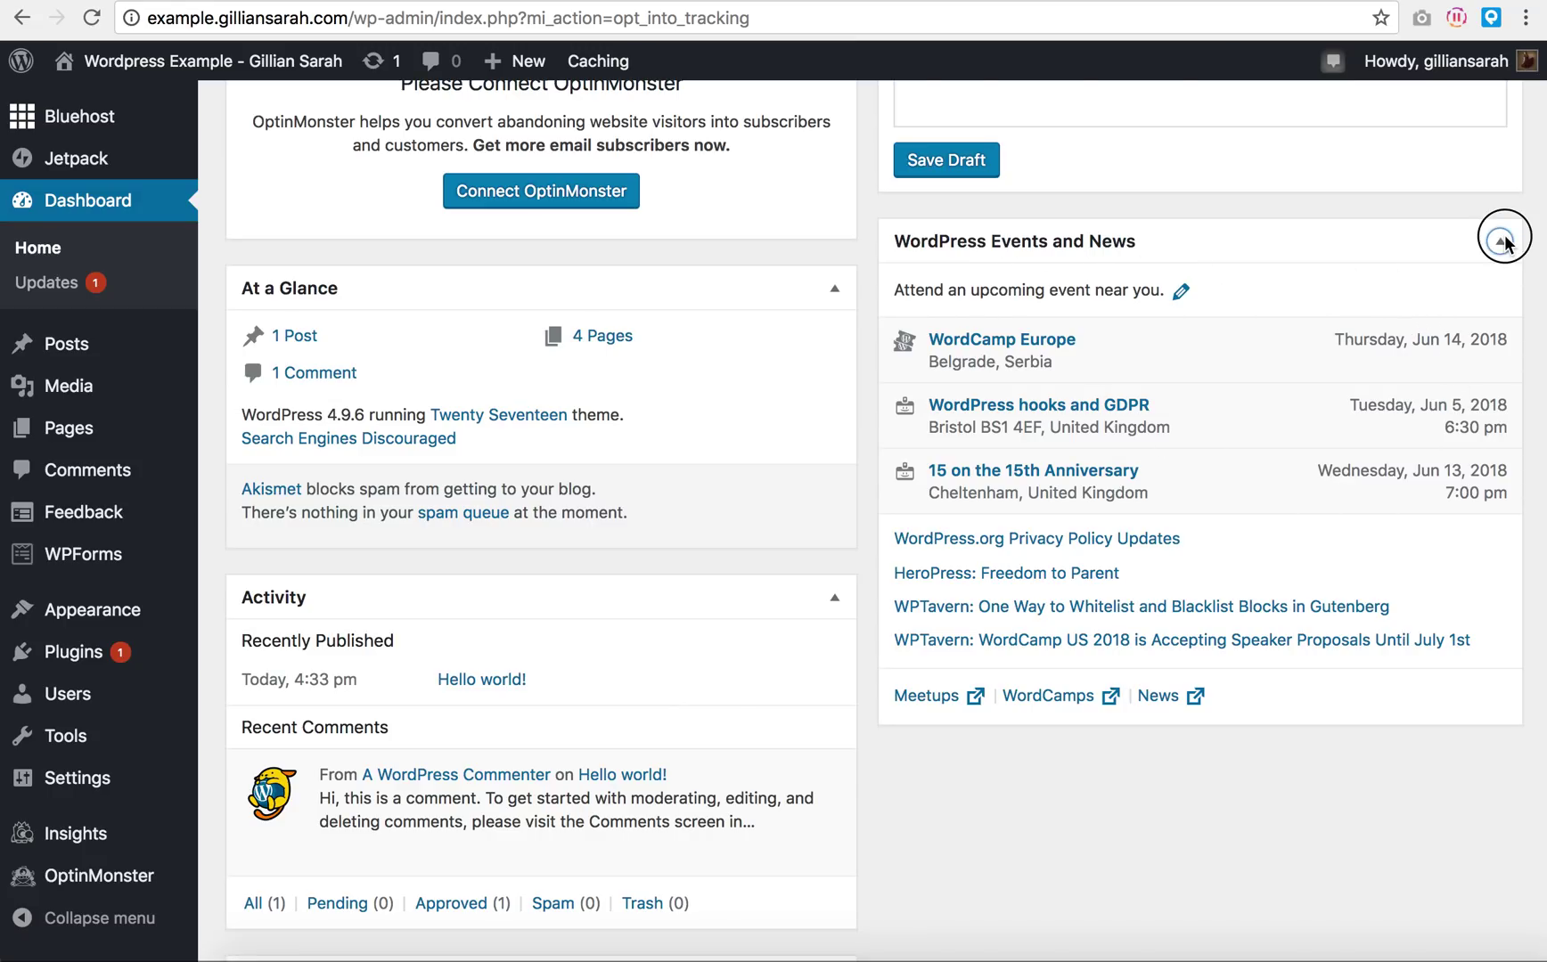
# Step: Highlight the Hello world! post's time and title in Activity, then clear the selection
pyautogui.scroll(-4, 868, 331)
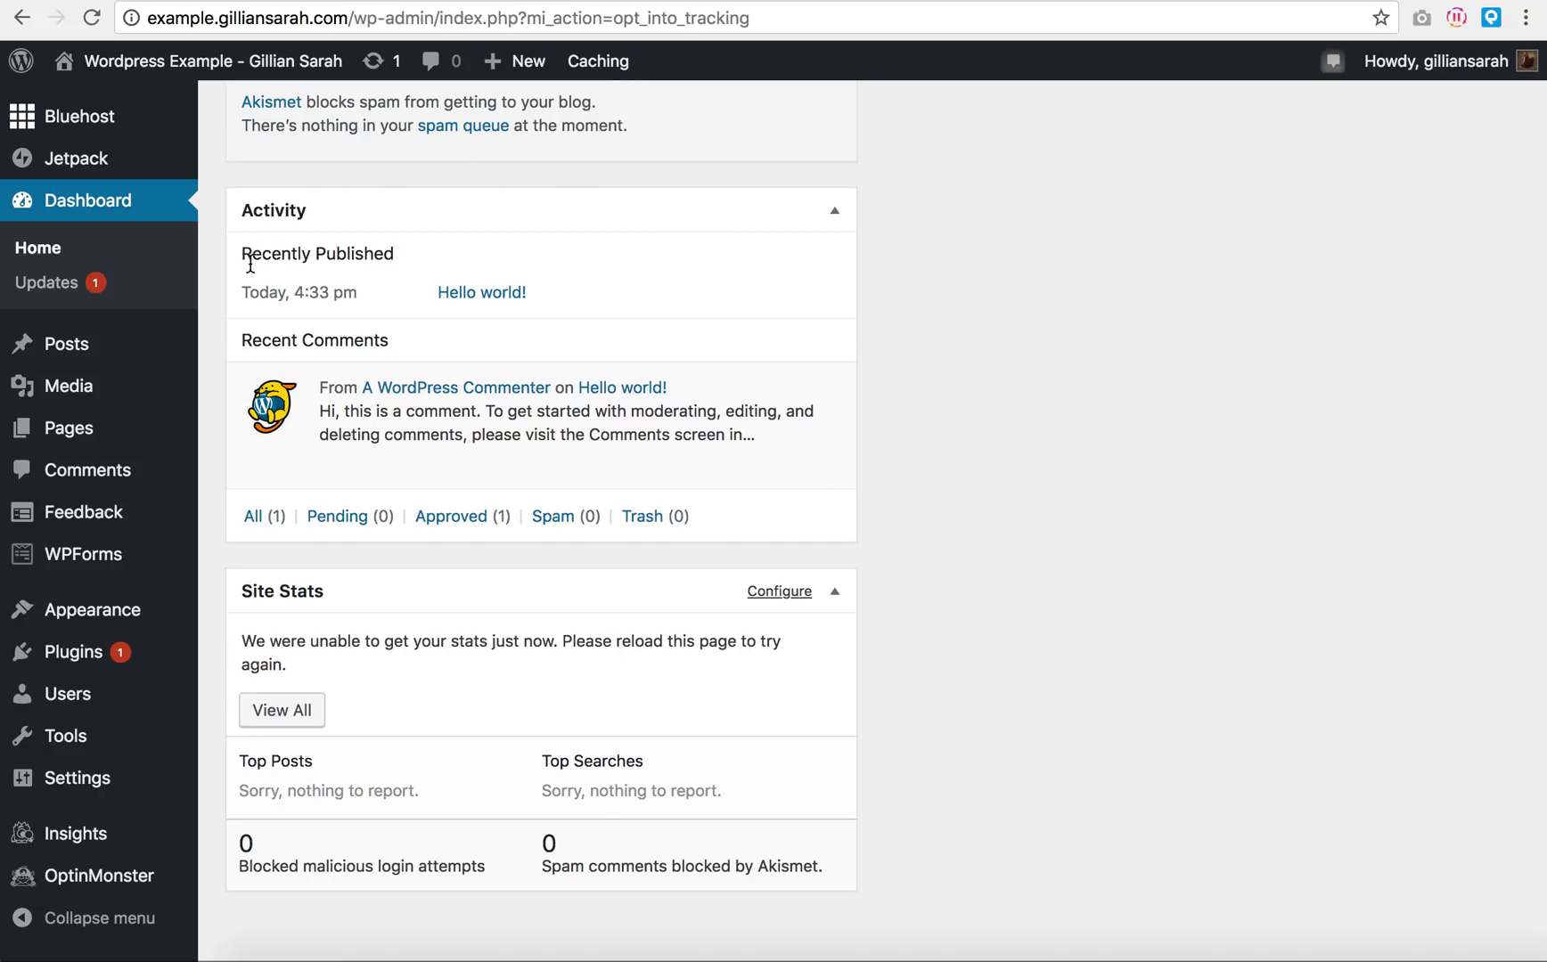
pyautogui.moveTo(241, 293); pyautogui.dragTo(528, 305)
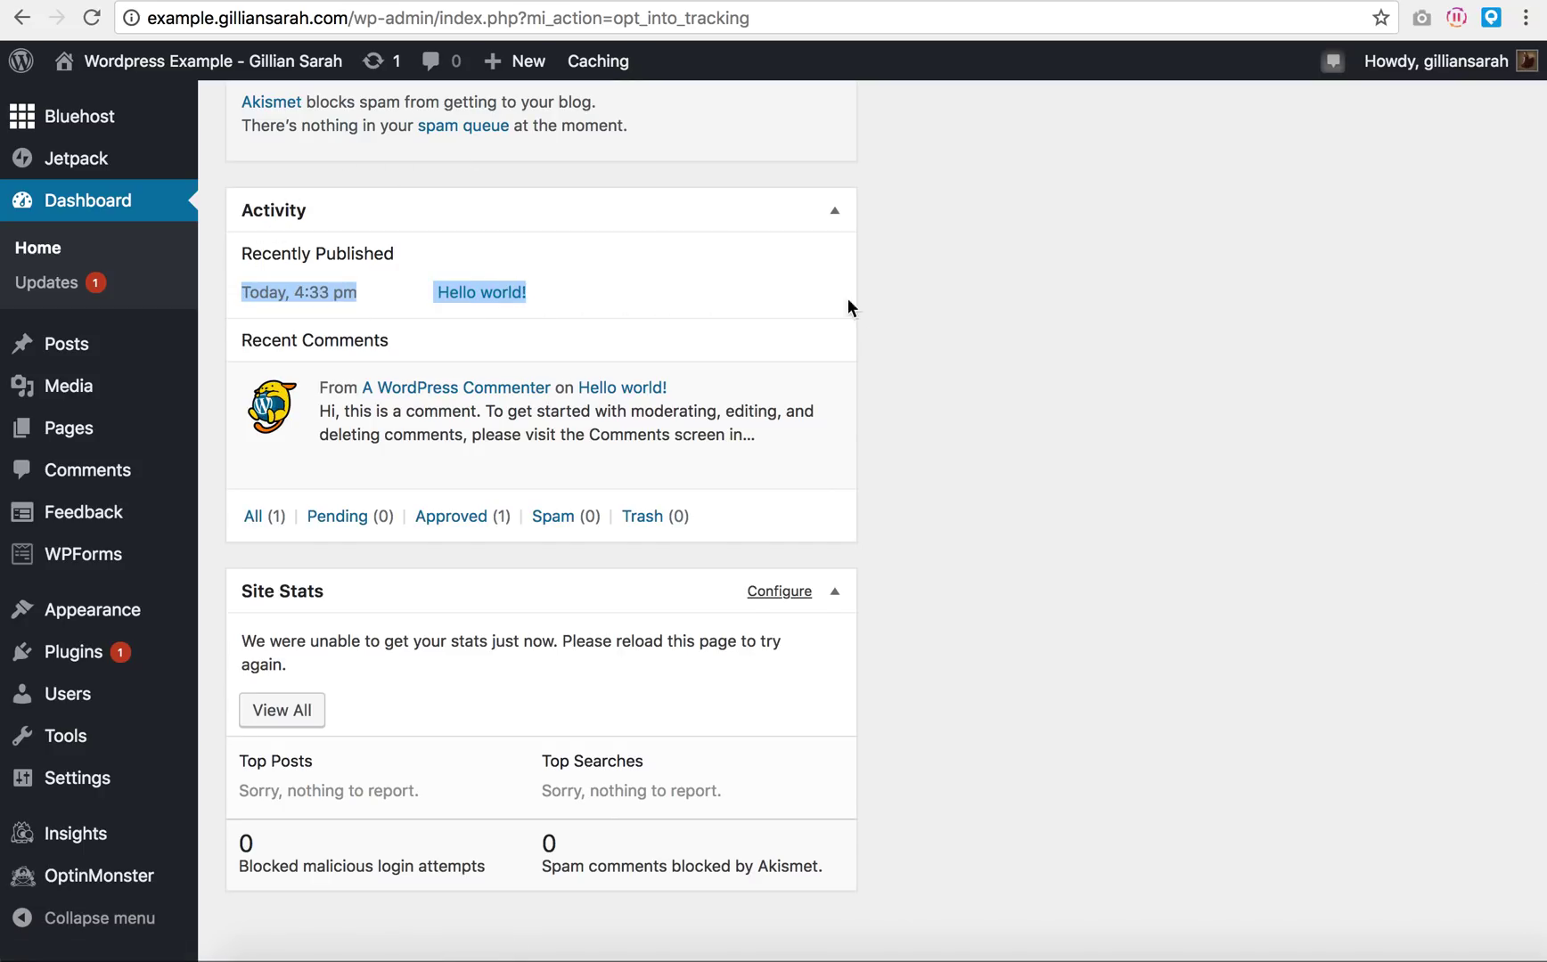
pyautogui.click(894, 301)
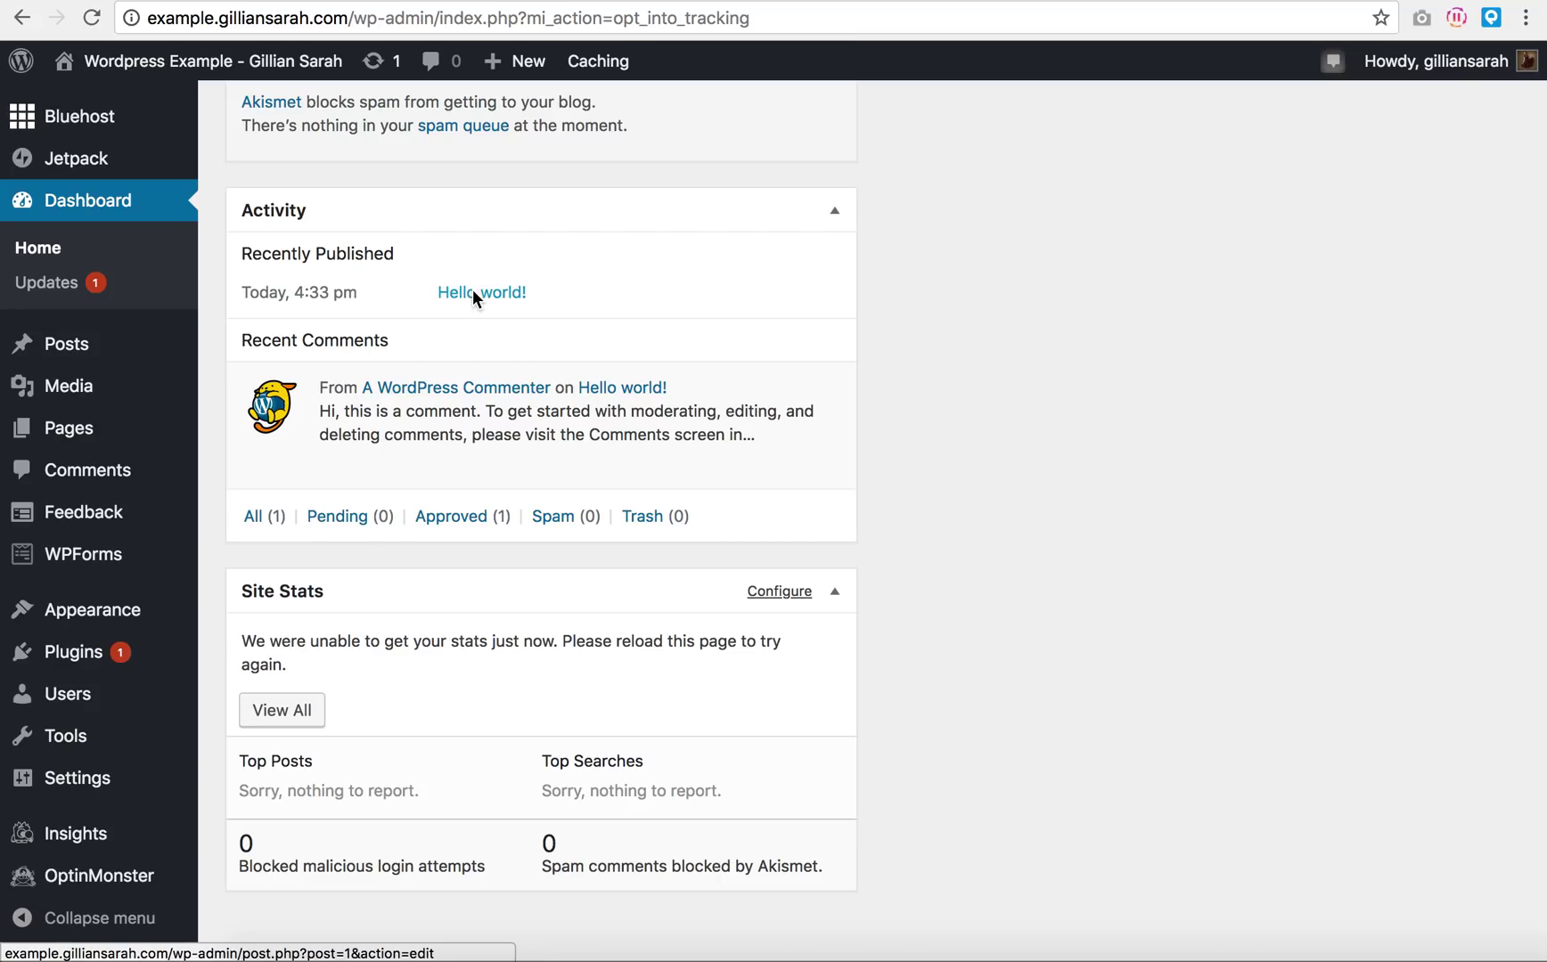
pyautogui.scroll(-1, 879, 377)
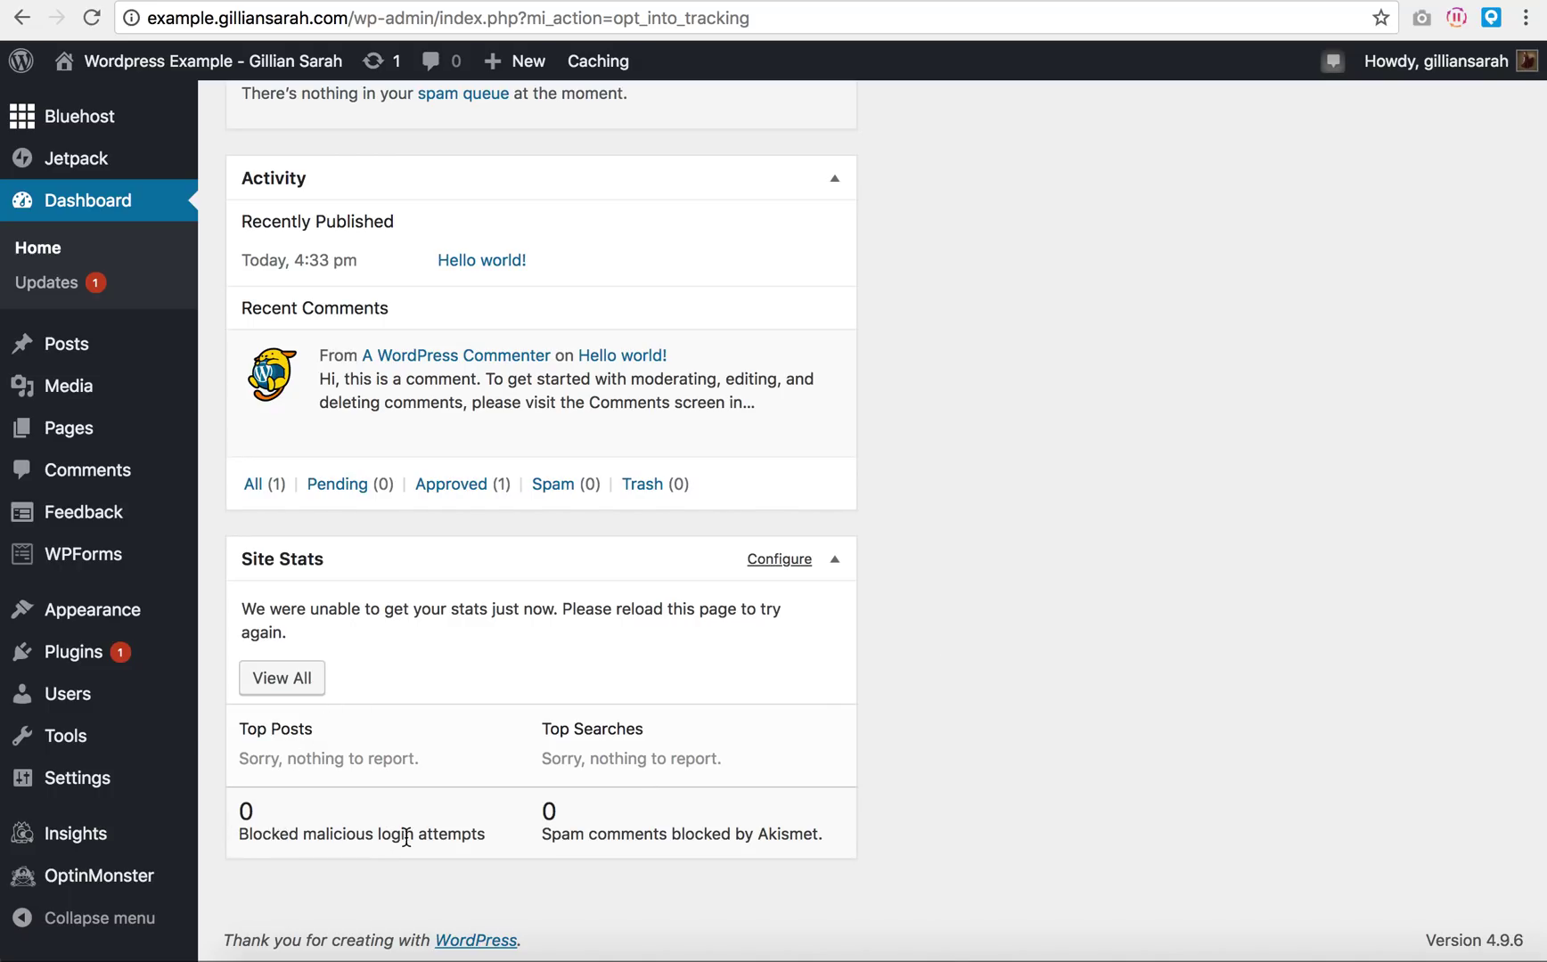
pyautogui.scroll(13, 984, 723)
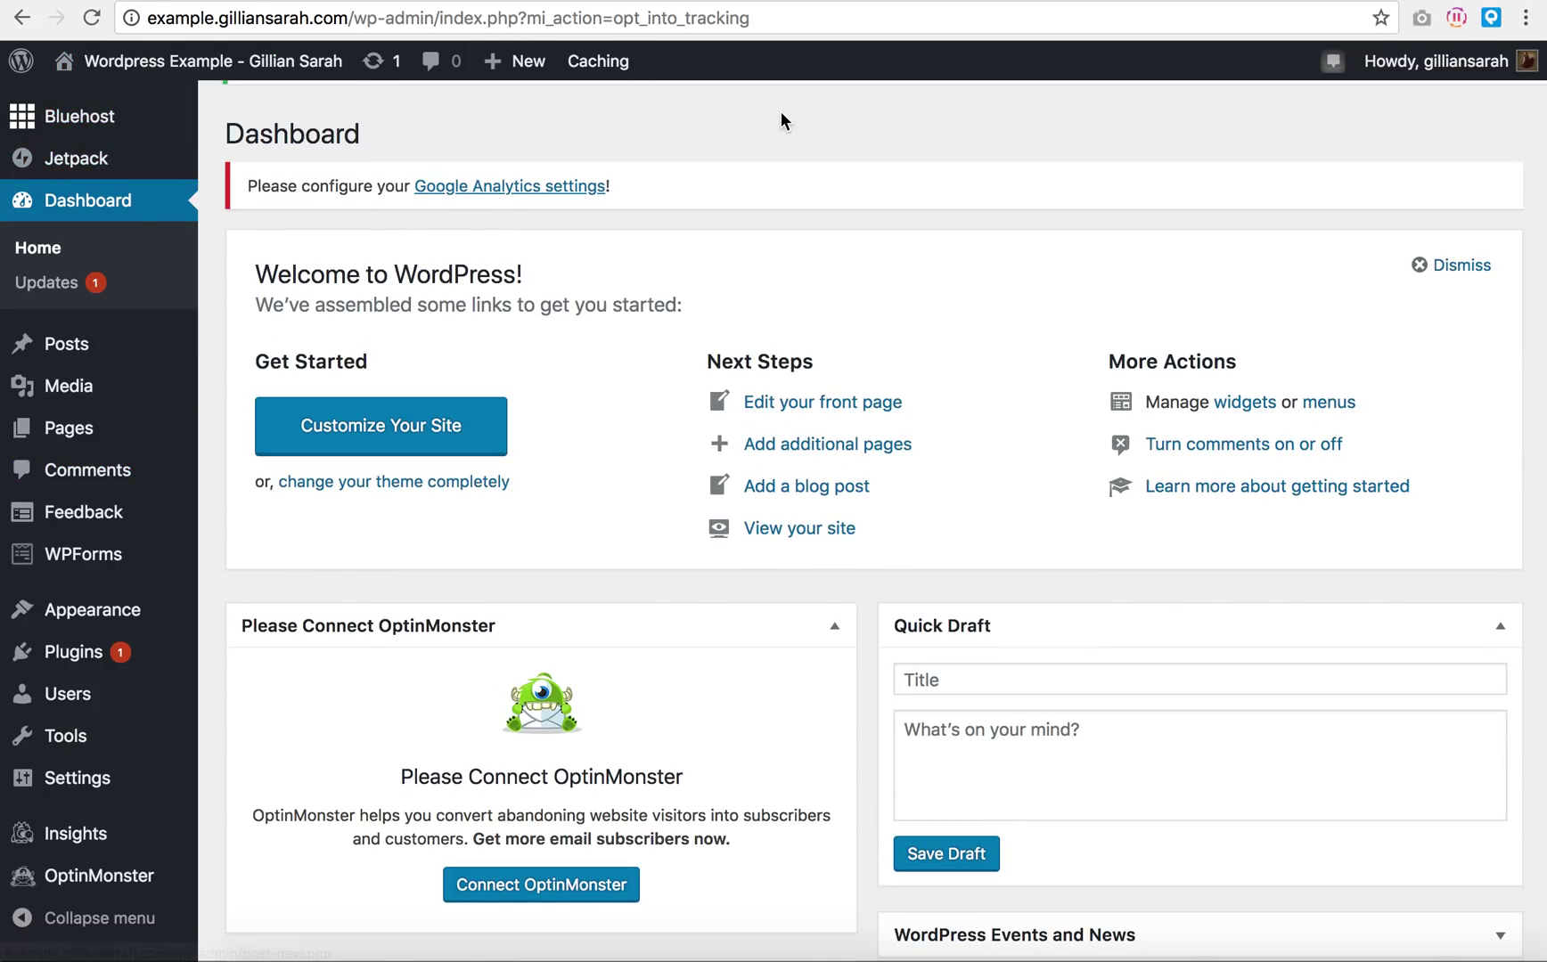
# Step: Purge all cached site content through the admin bar's Caching menu
pyautogui.moveTo(16, 71)
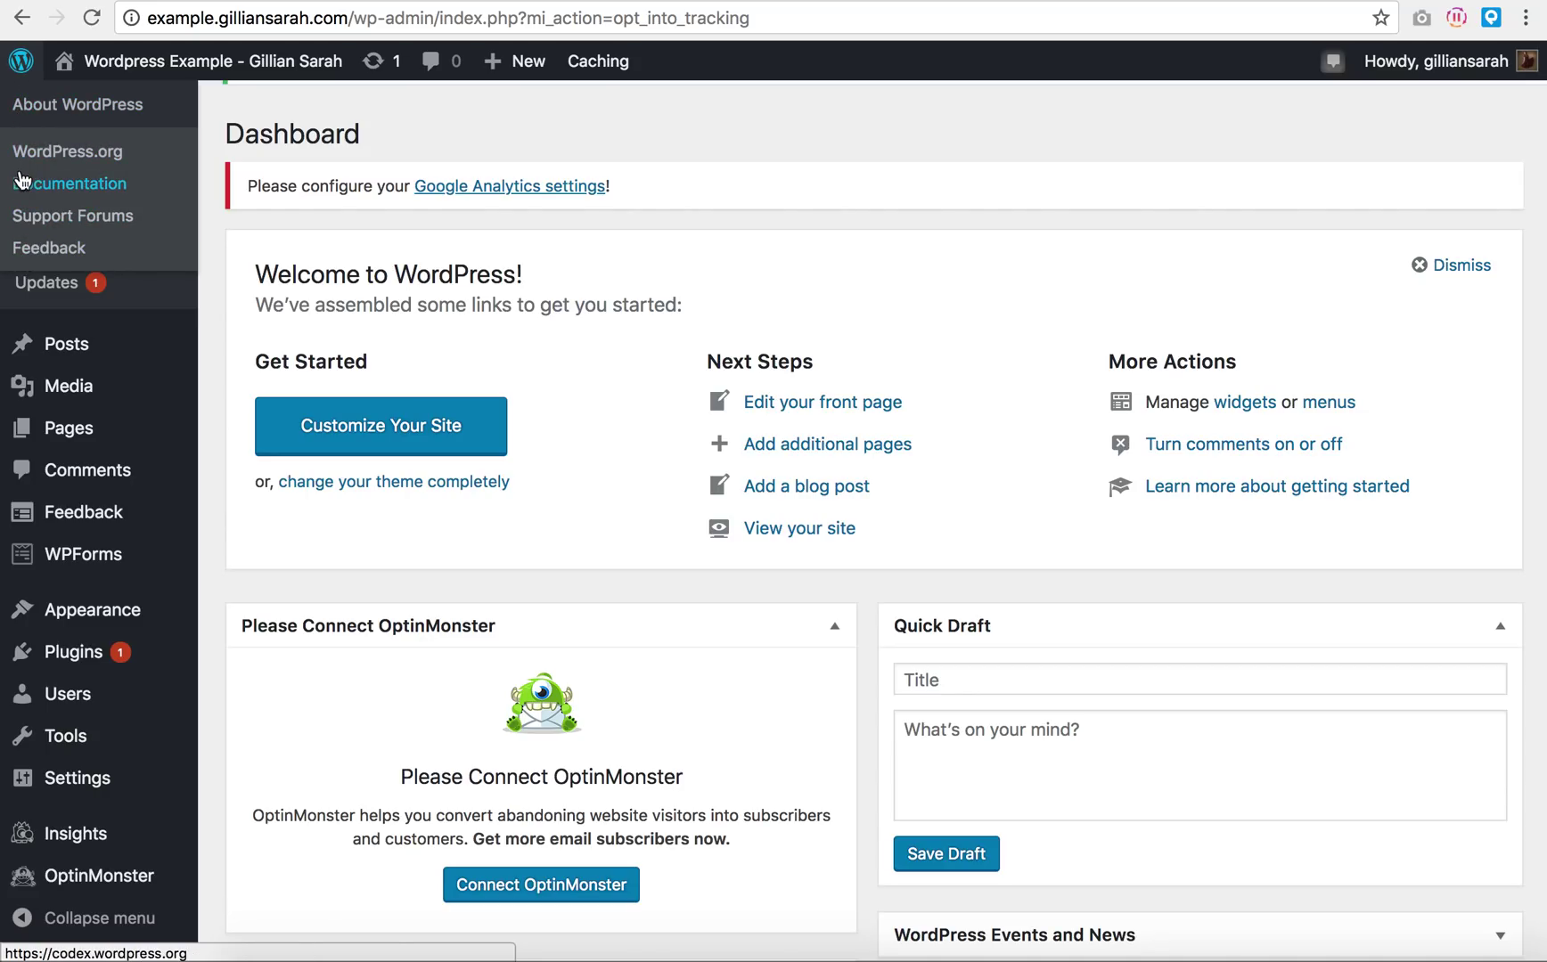
pyautogui.moveTo(100, 70)
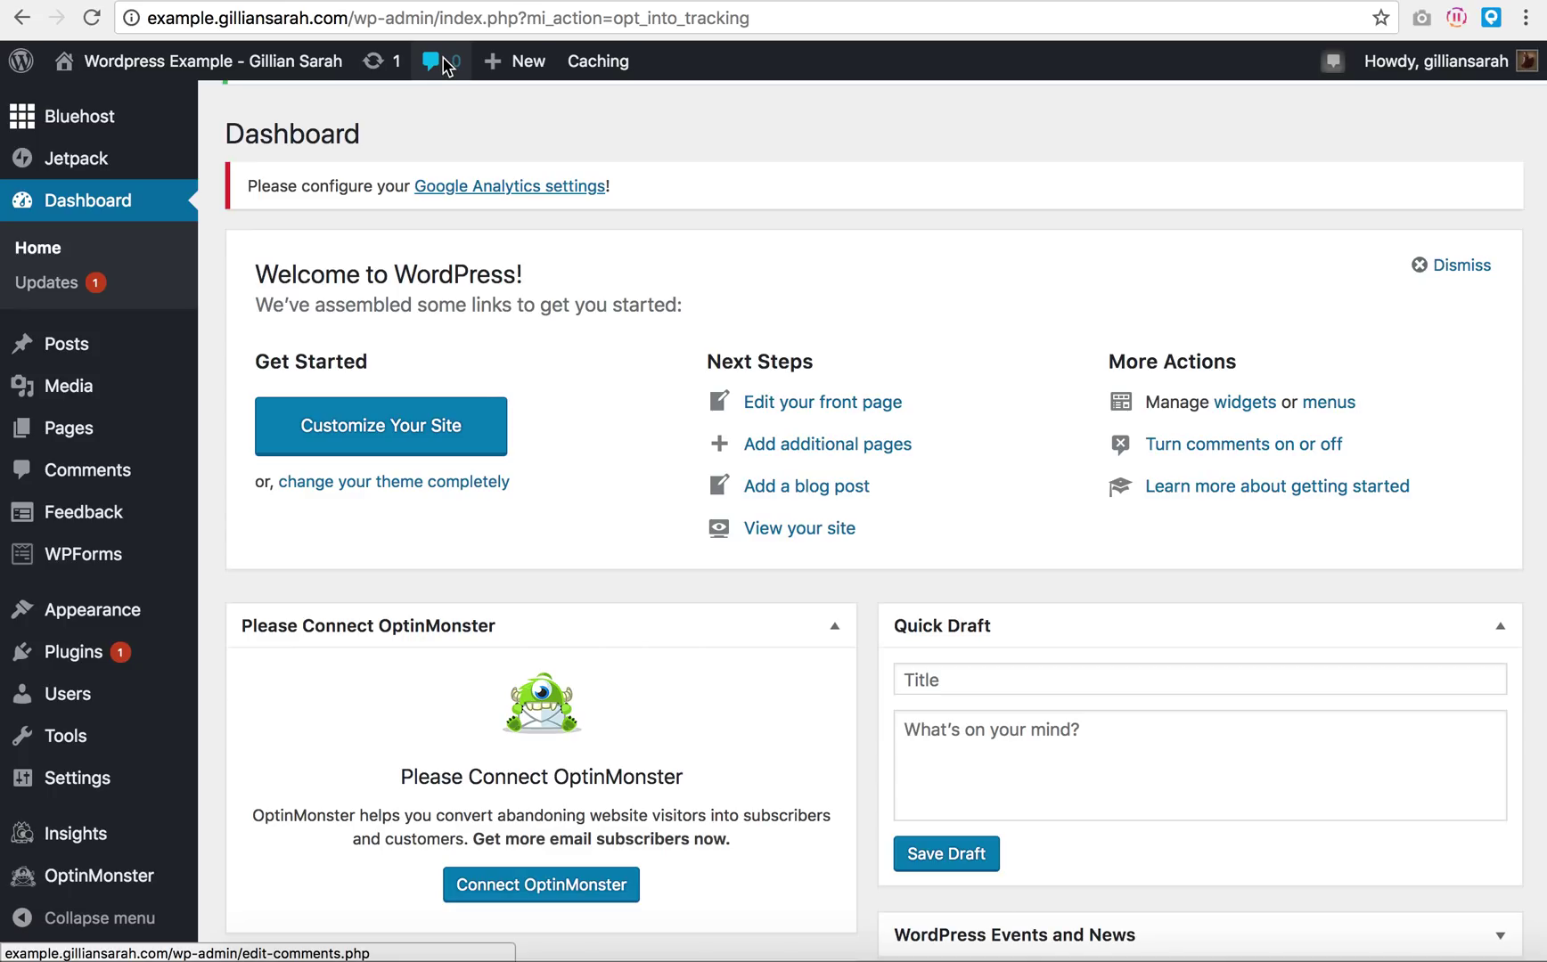
pyautogui.moveTo(503, 61)
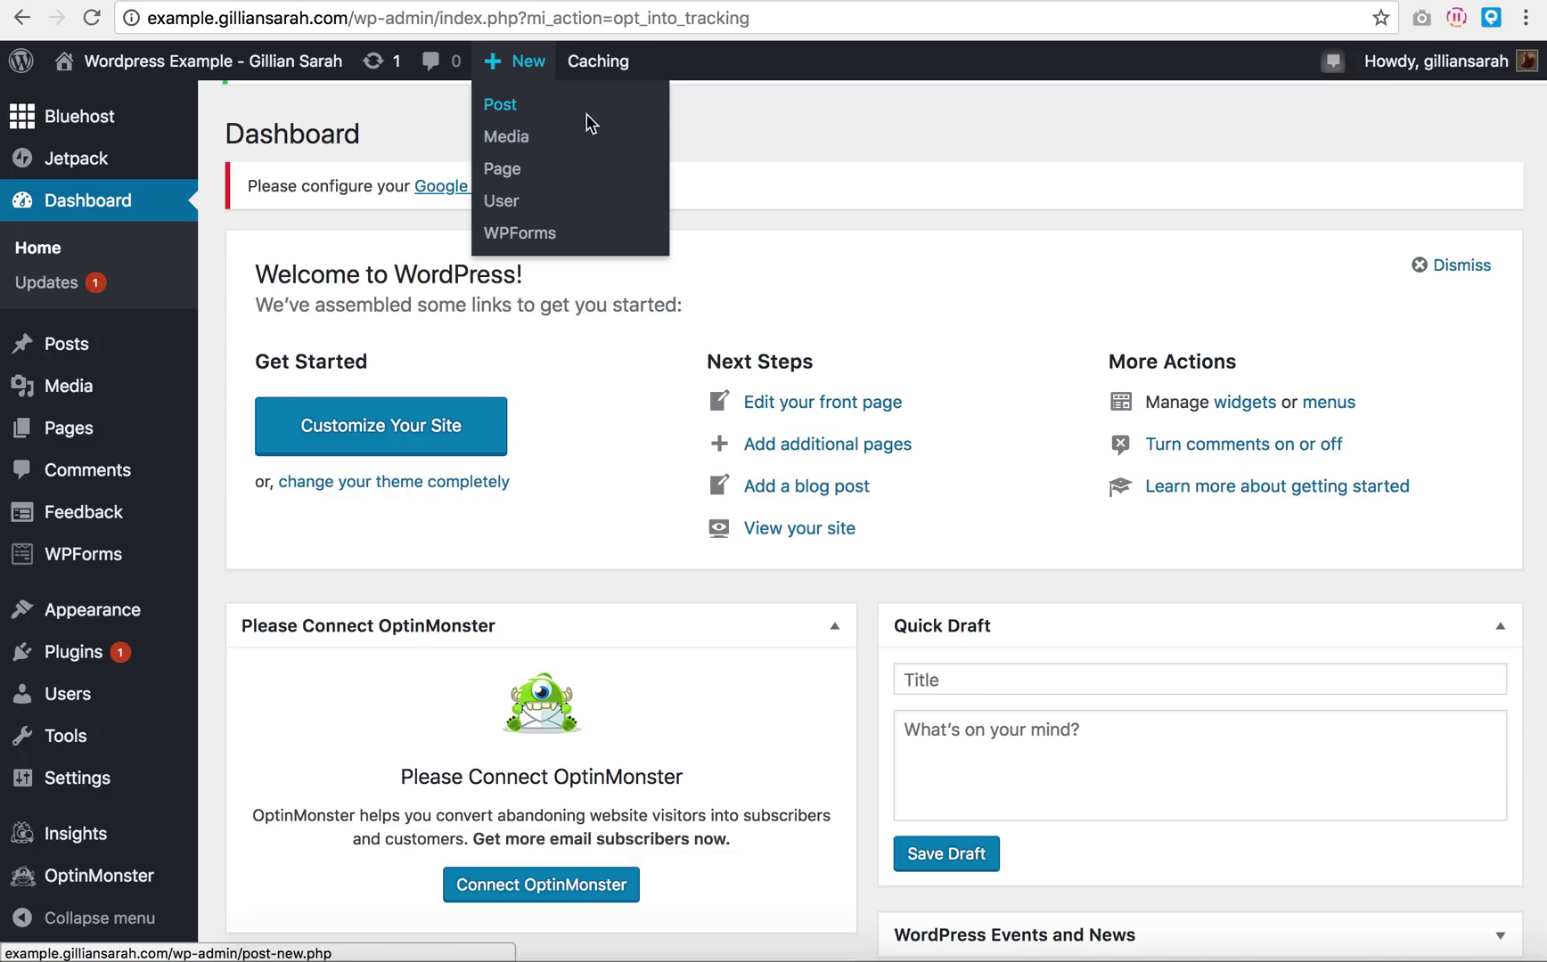
pyautogui.moveTo(606, 80)
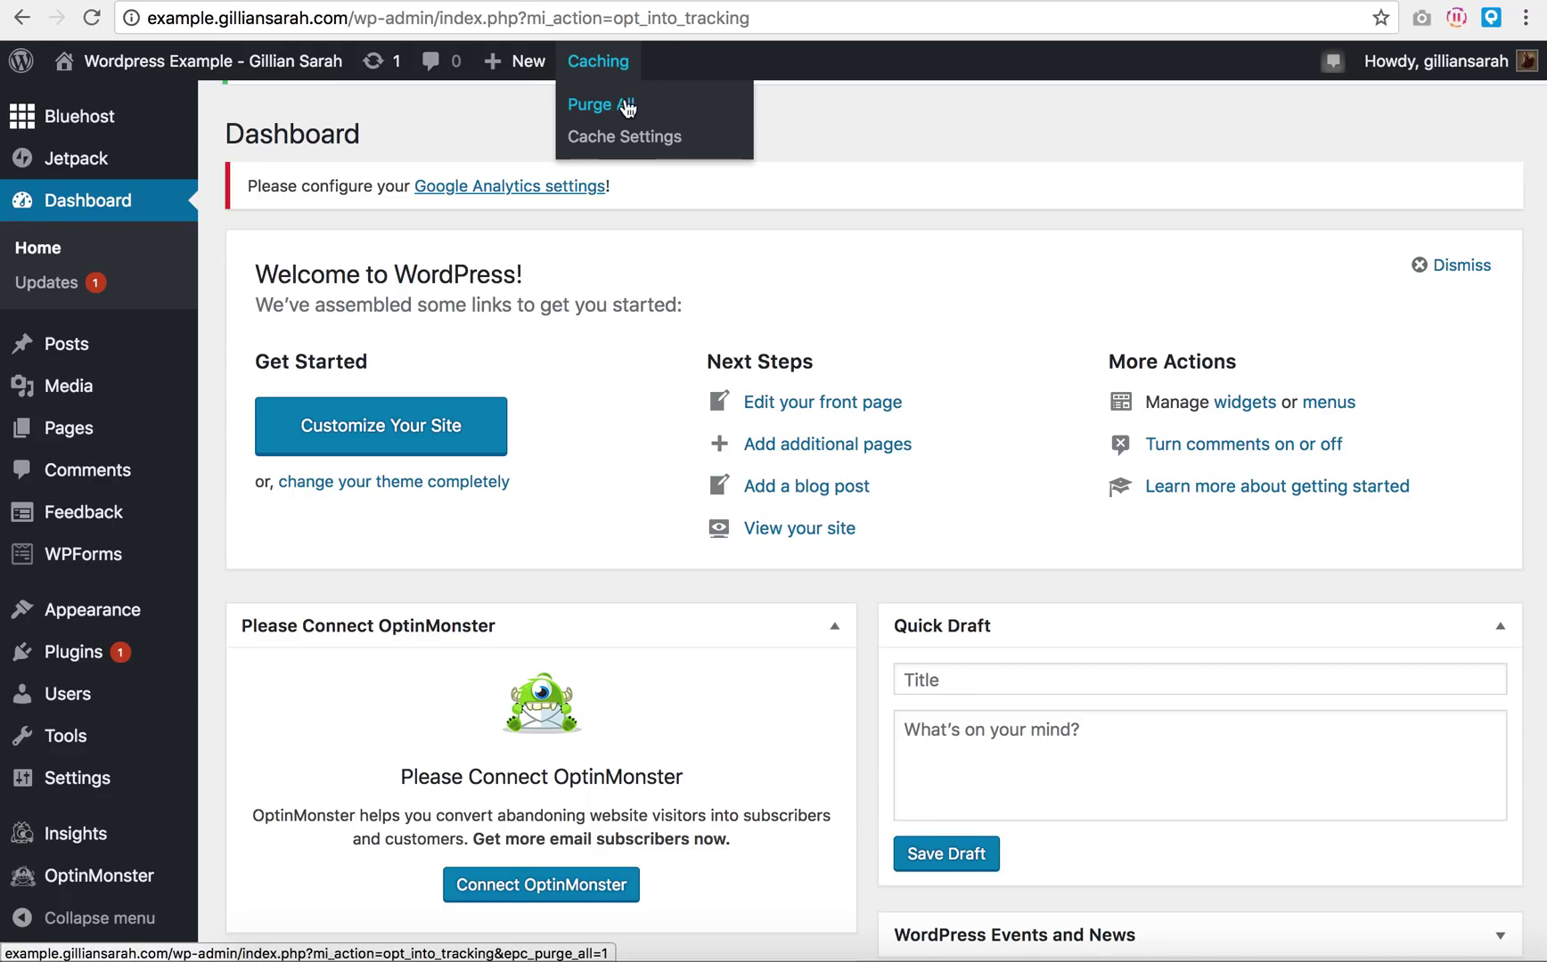
pyautogui.click(610, 106)
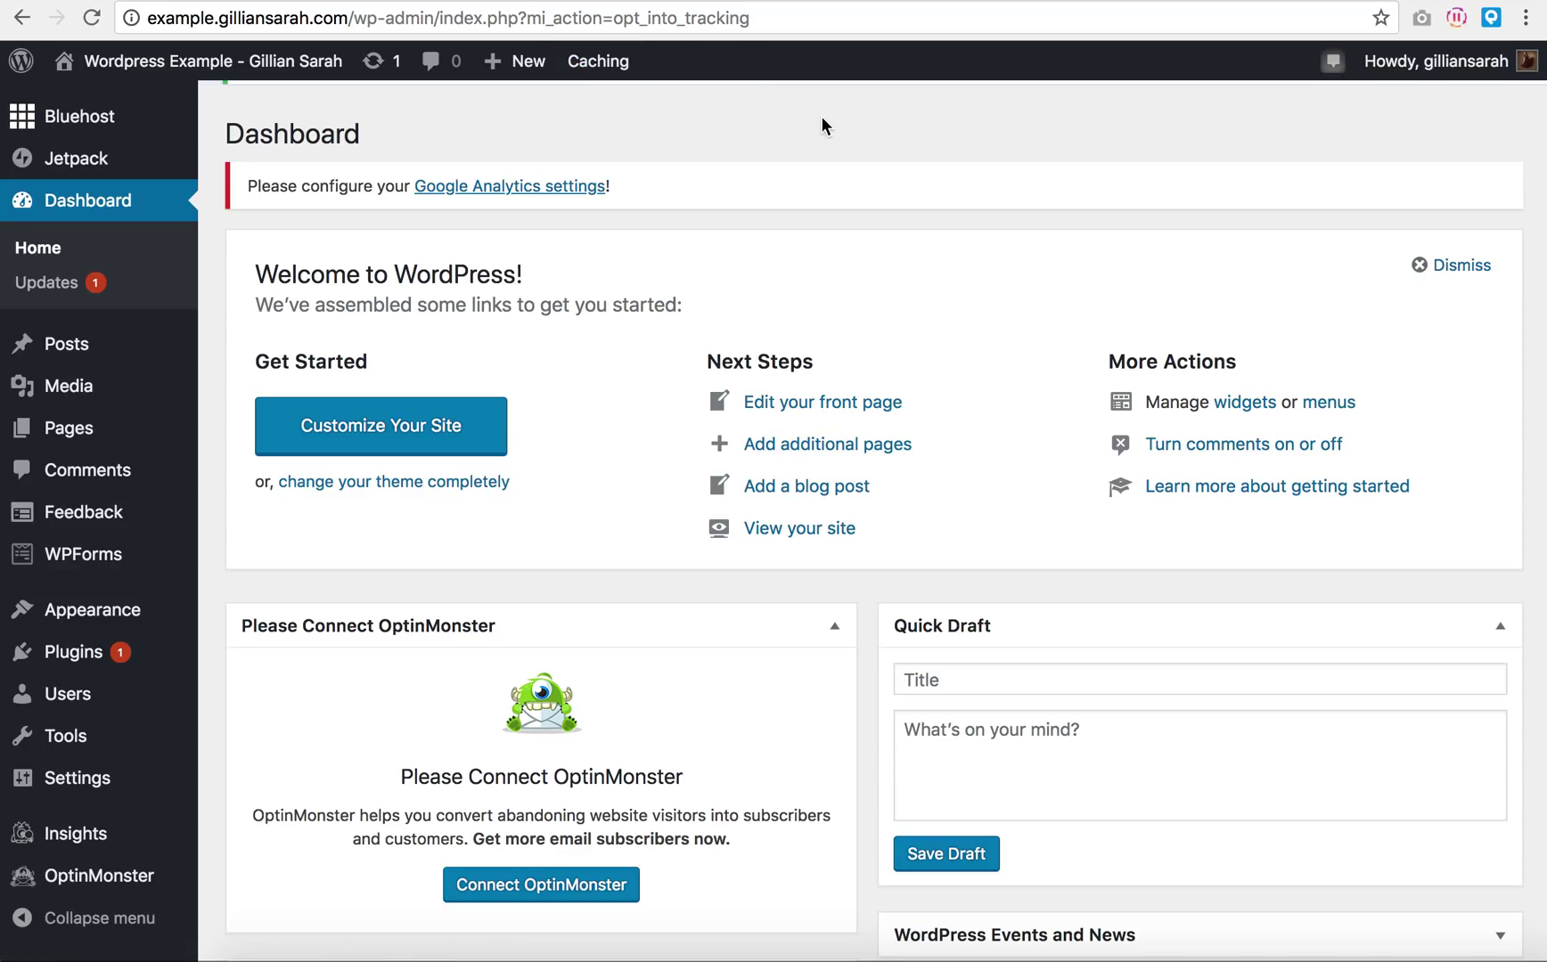
# Step: Check Dashboard > Updates, then preview the Posts, Media, Pages, Comments, Feedback and WPForms submenus
pyautogui.moveTo(604, 62)
pyautogui.click(36, 290)
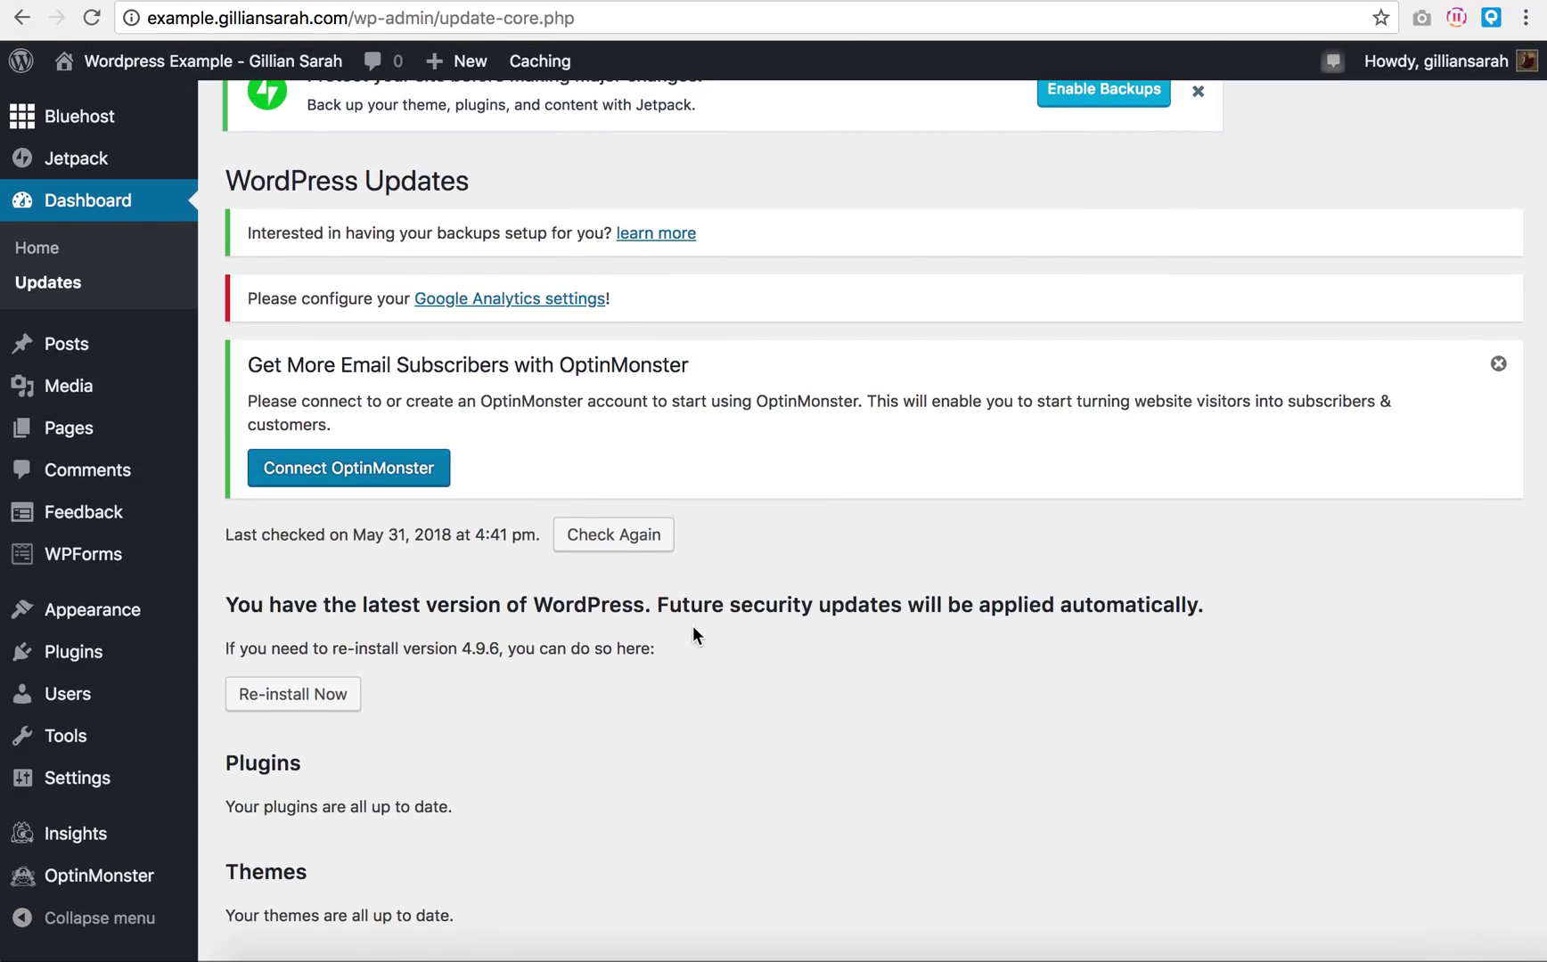
pyautogui.moveTo(67, 343)
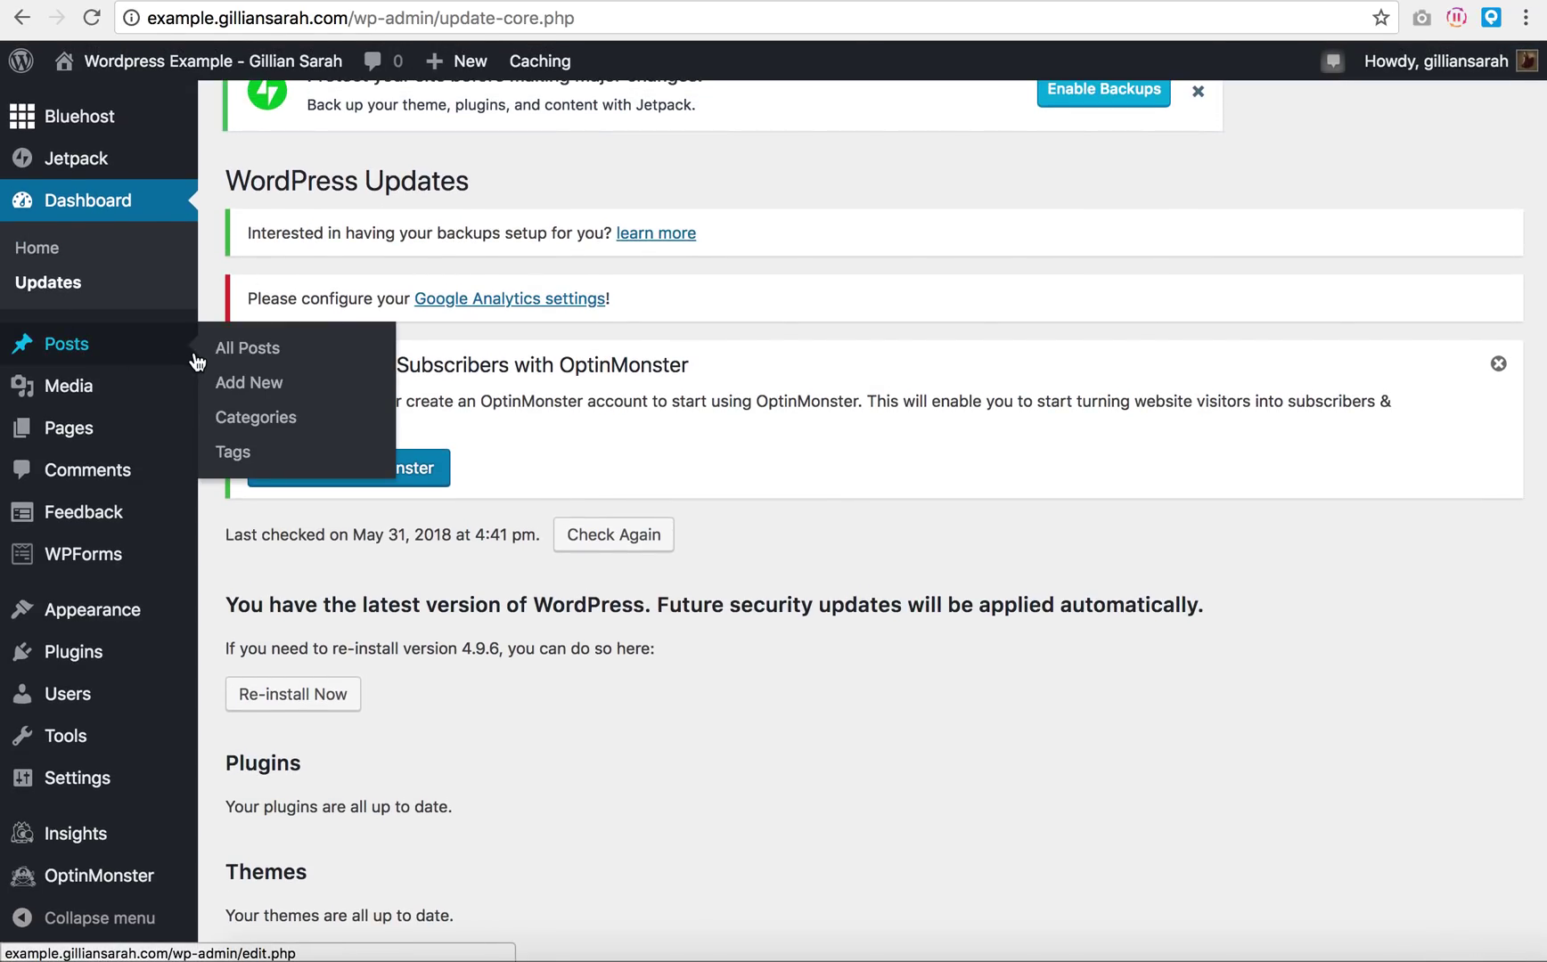
pyautogui.moveTo(67, 385)
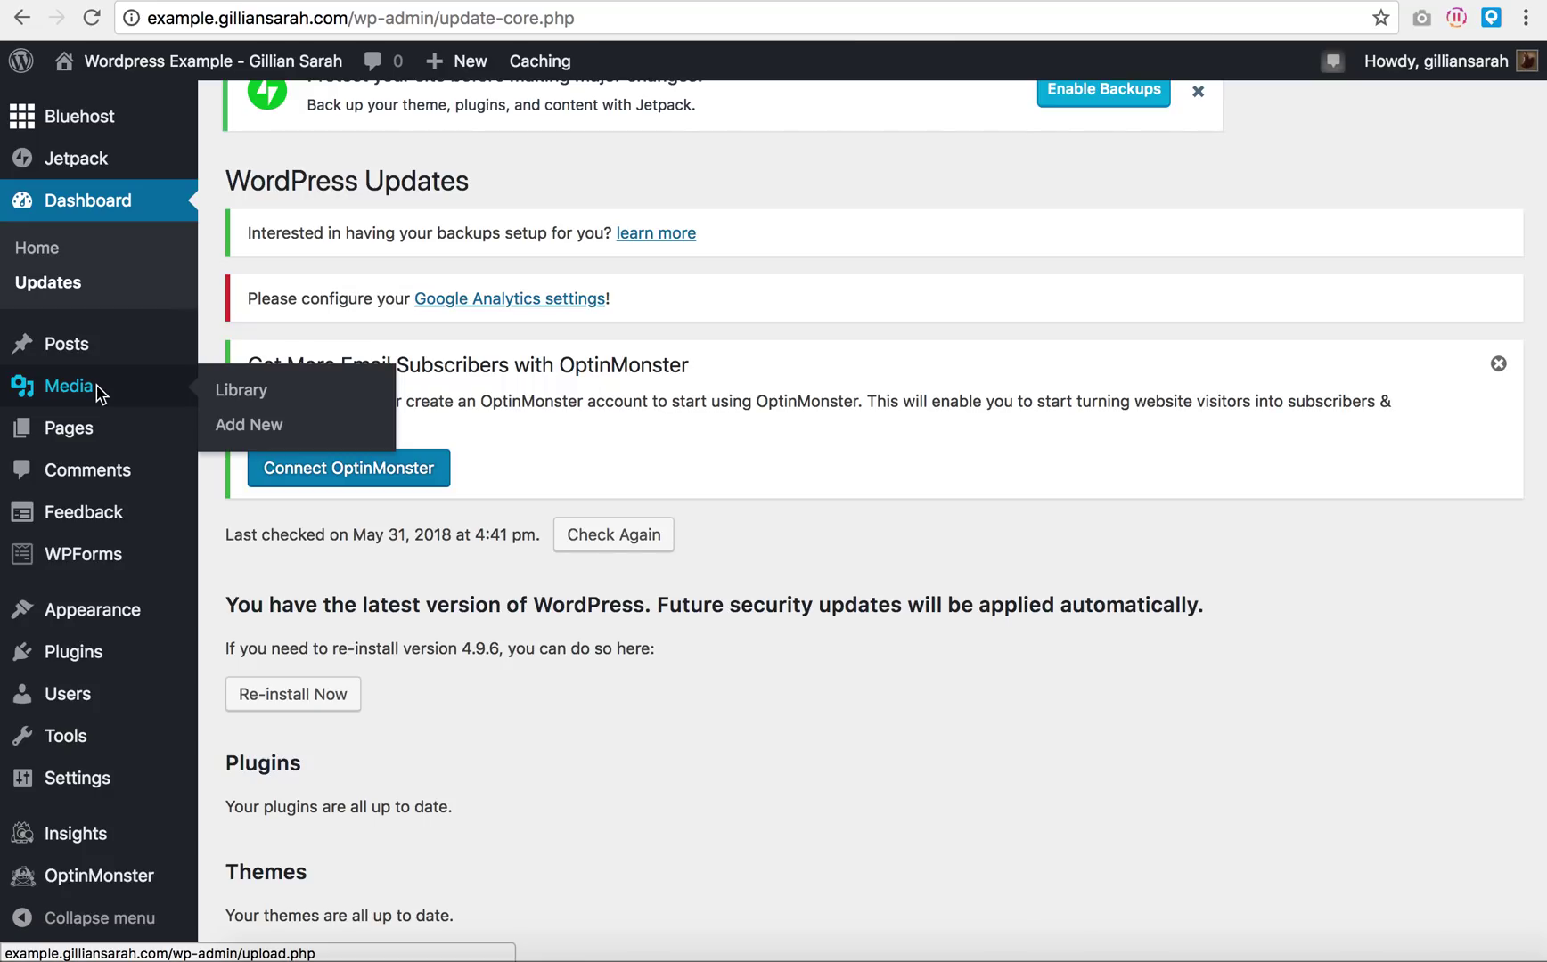
pyautogui.moveTo(74, 439)
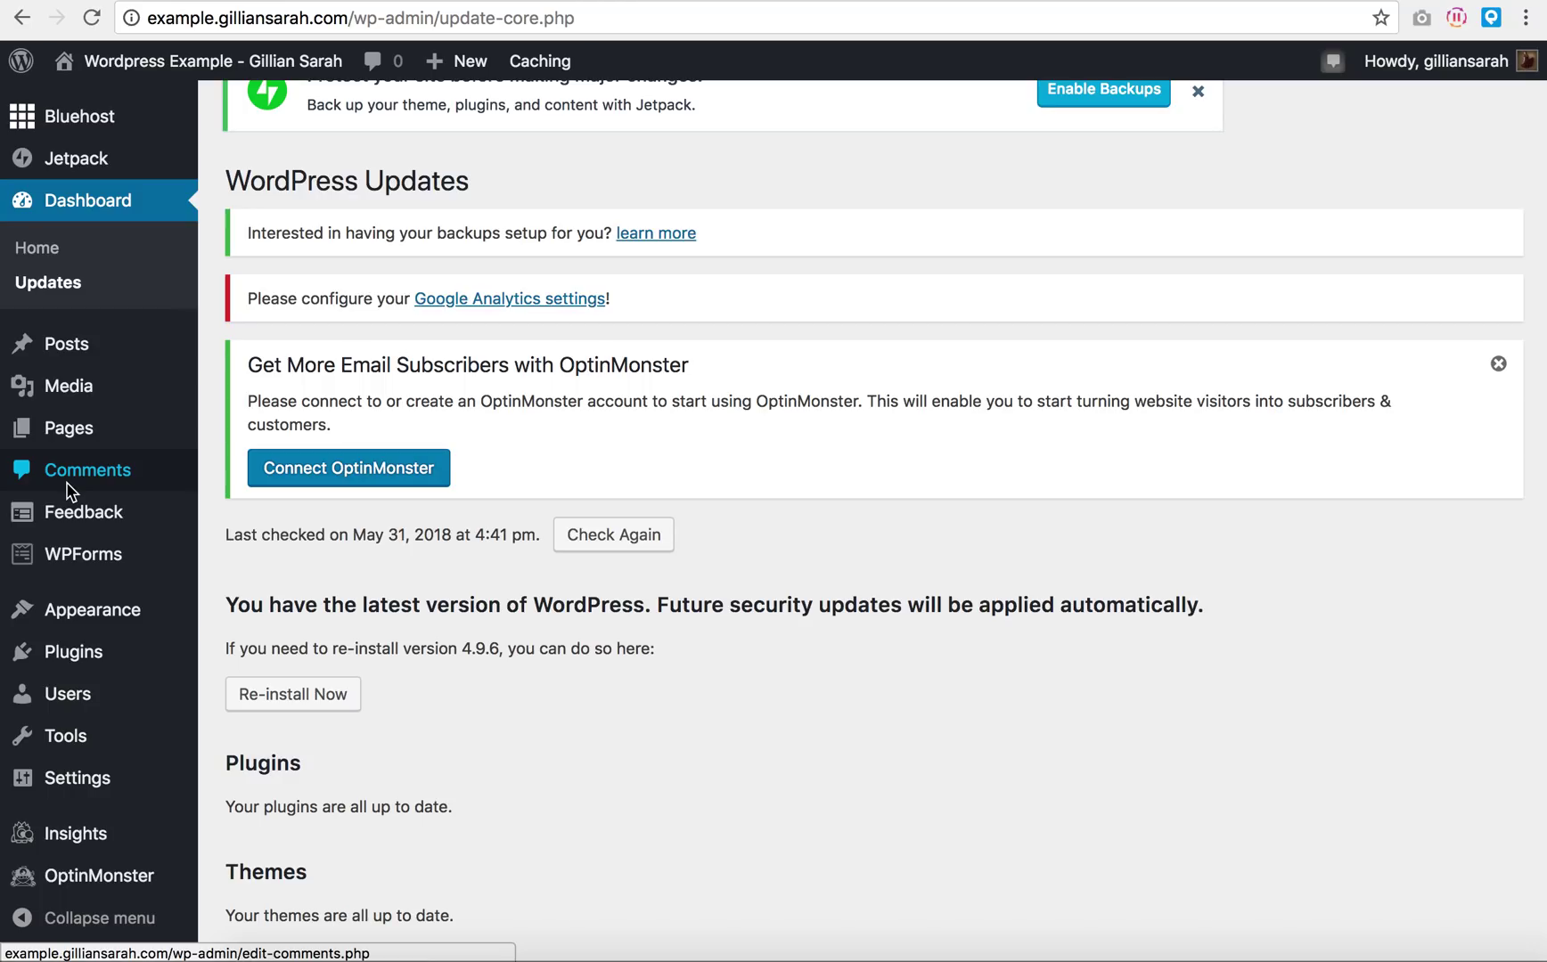
pyautogui.moveTo(77, 510)
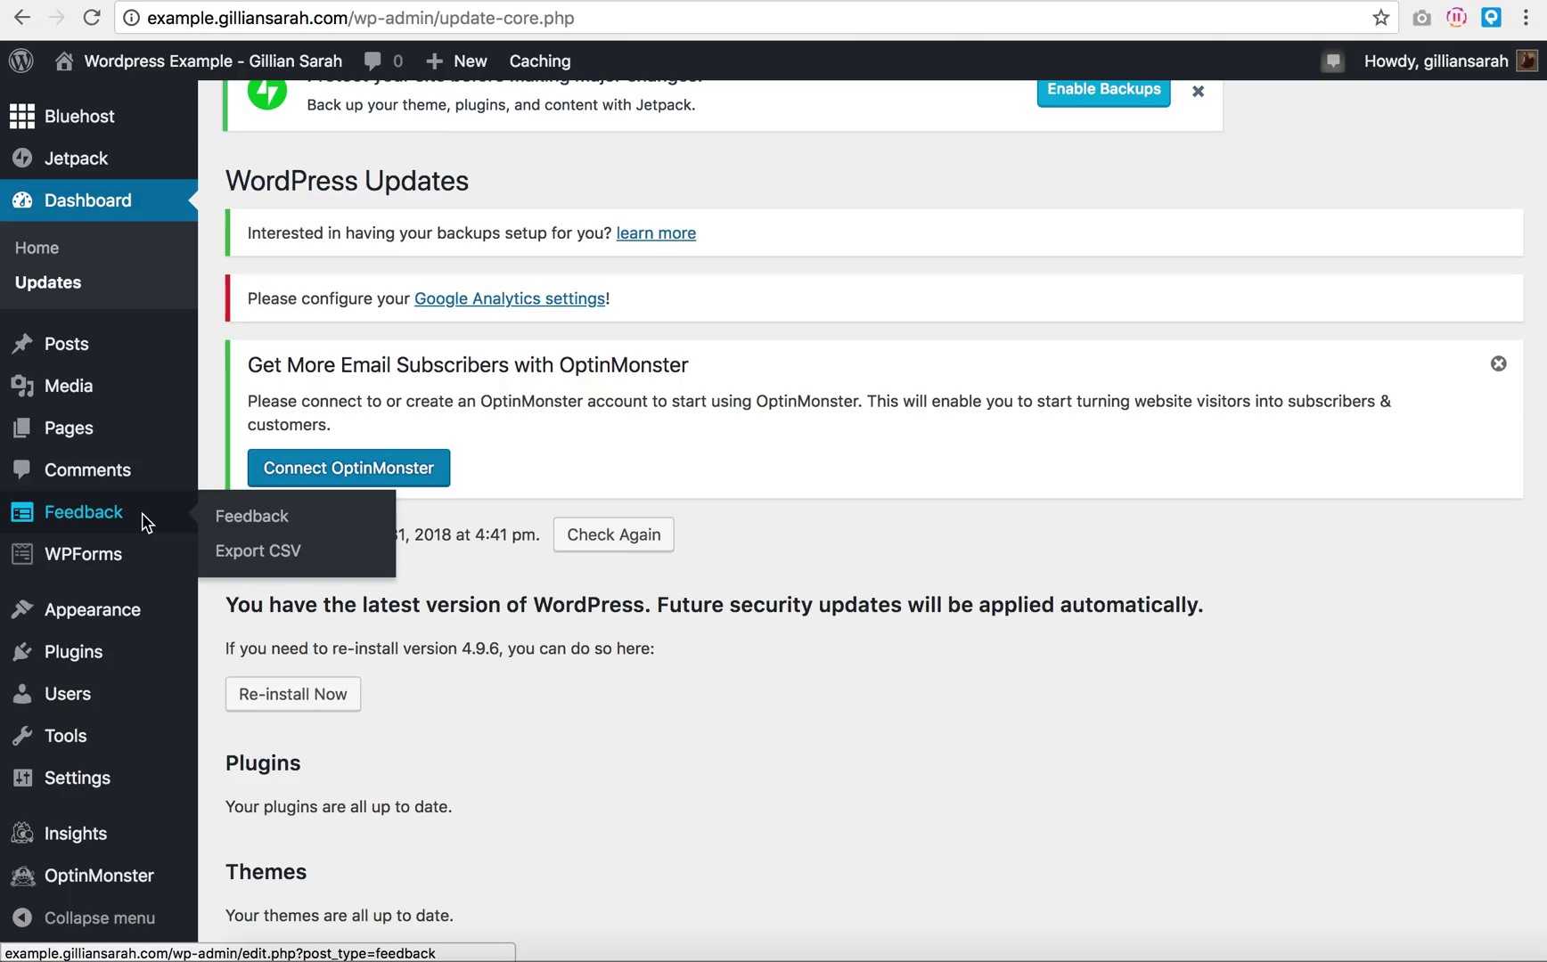
pyautogui.moveTo(101, 558)
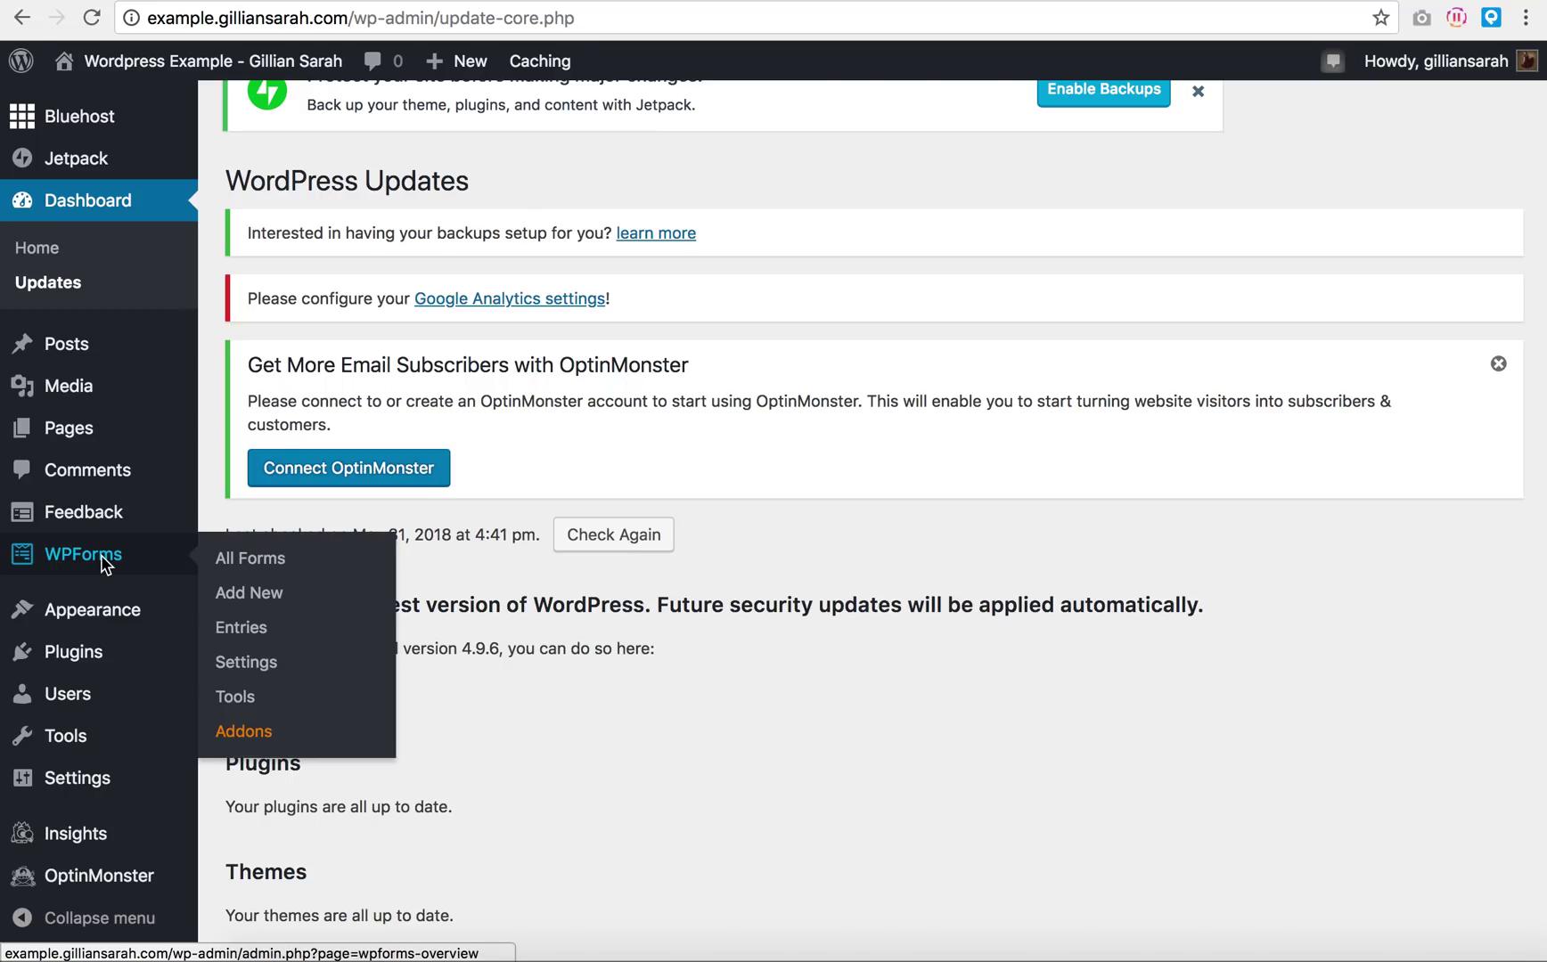
pyautogui.scroll(-1, 101, 561)
pyautogui.moveTo(103, 610)
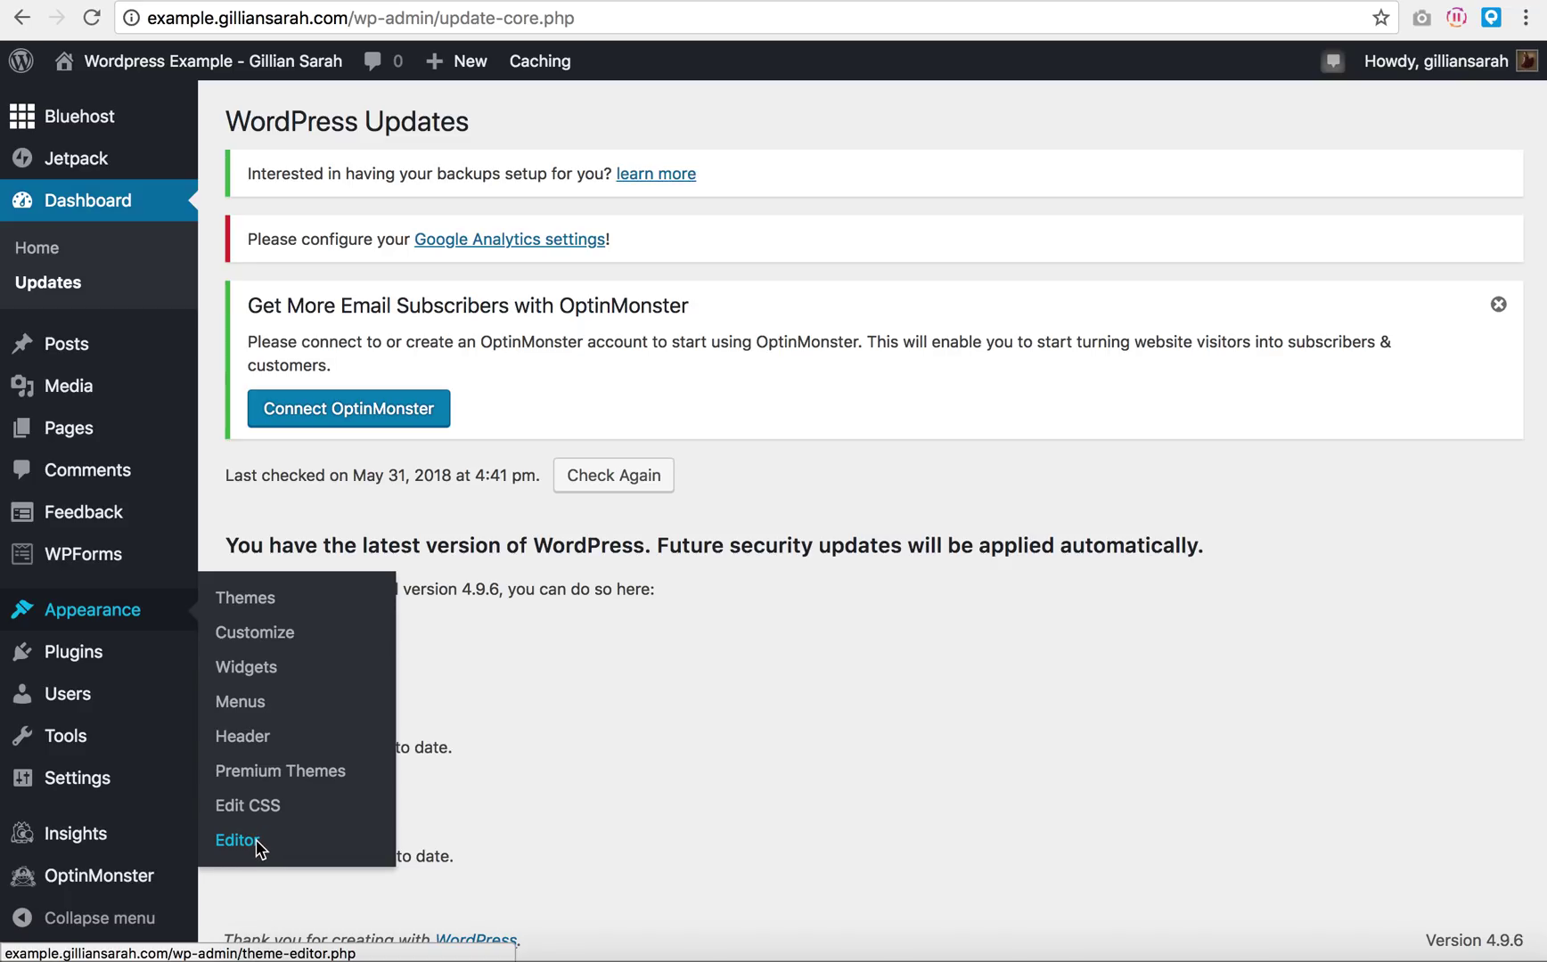
pyautogui.moveTo(98, 673)
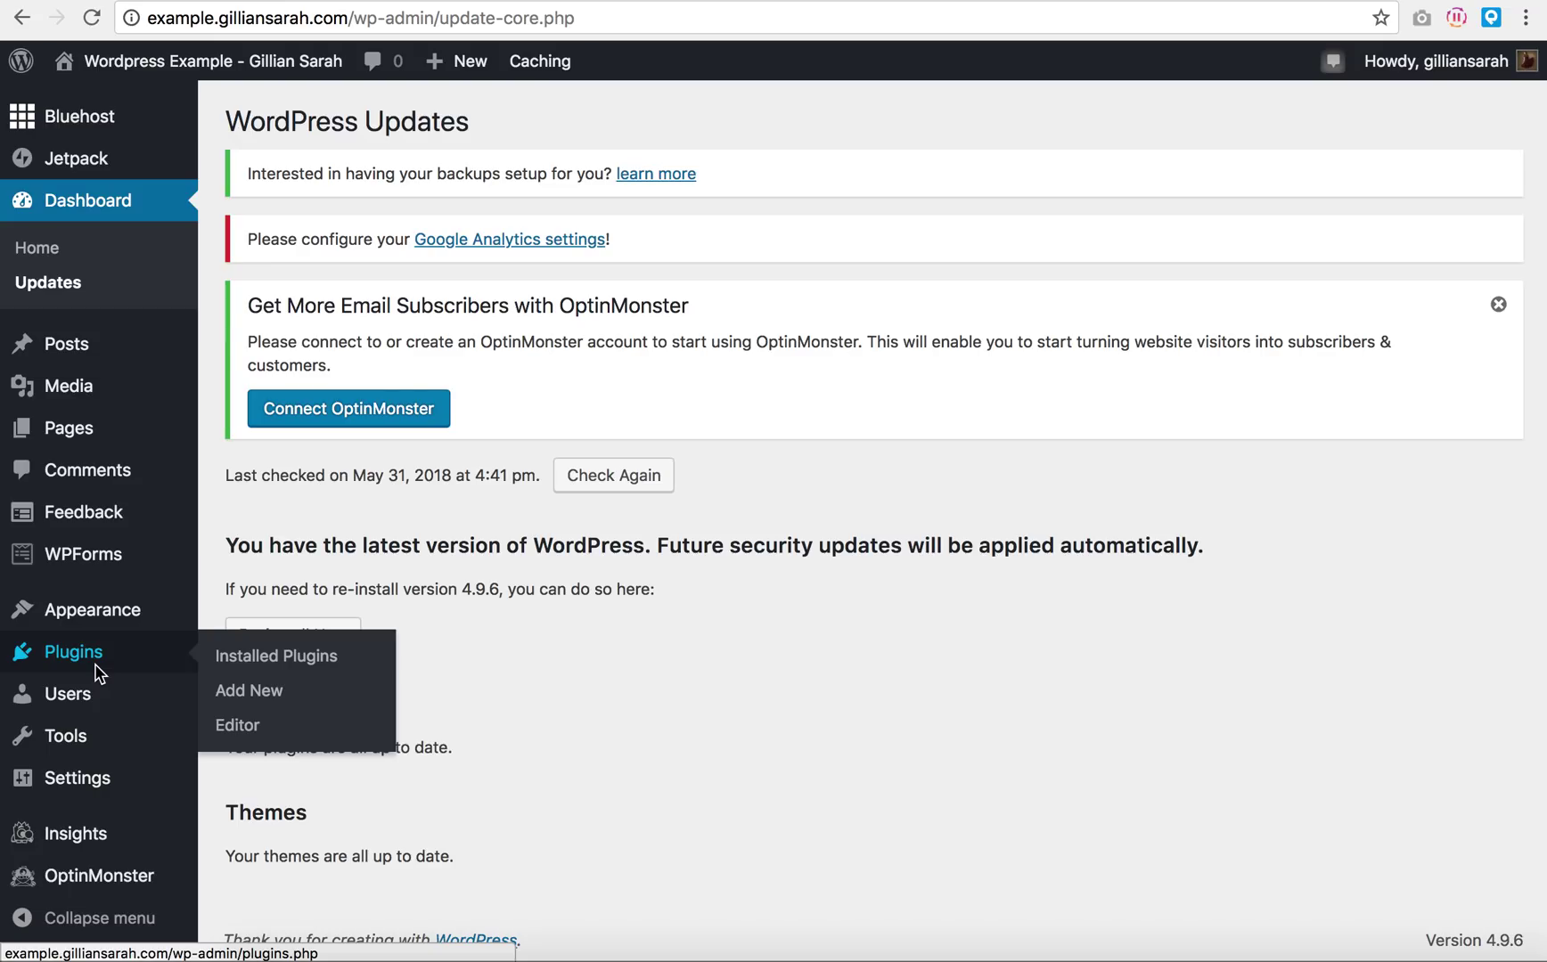
pyautogui.moveTo(93, 710)
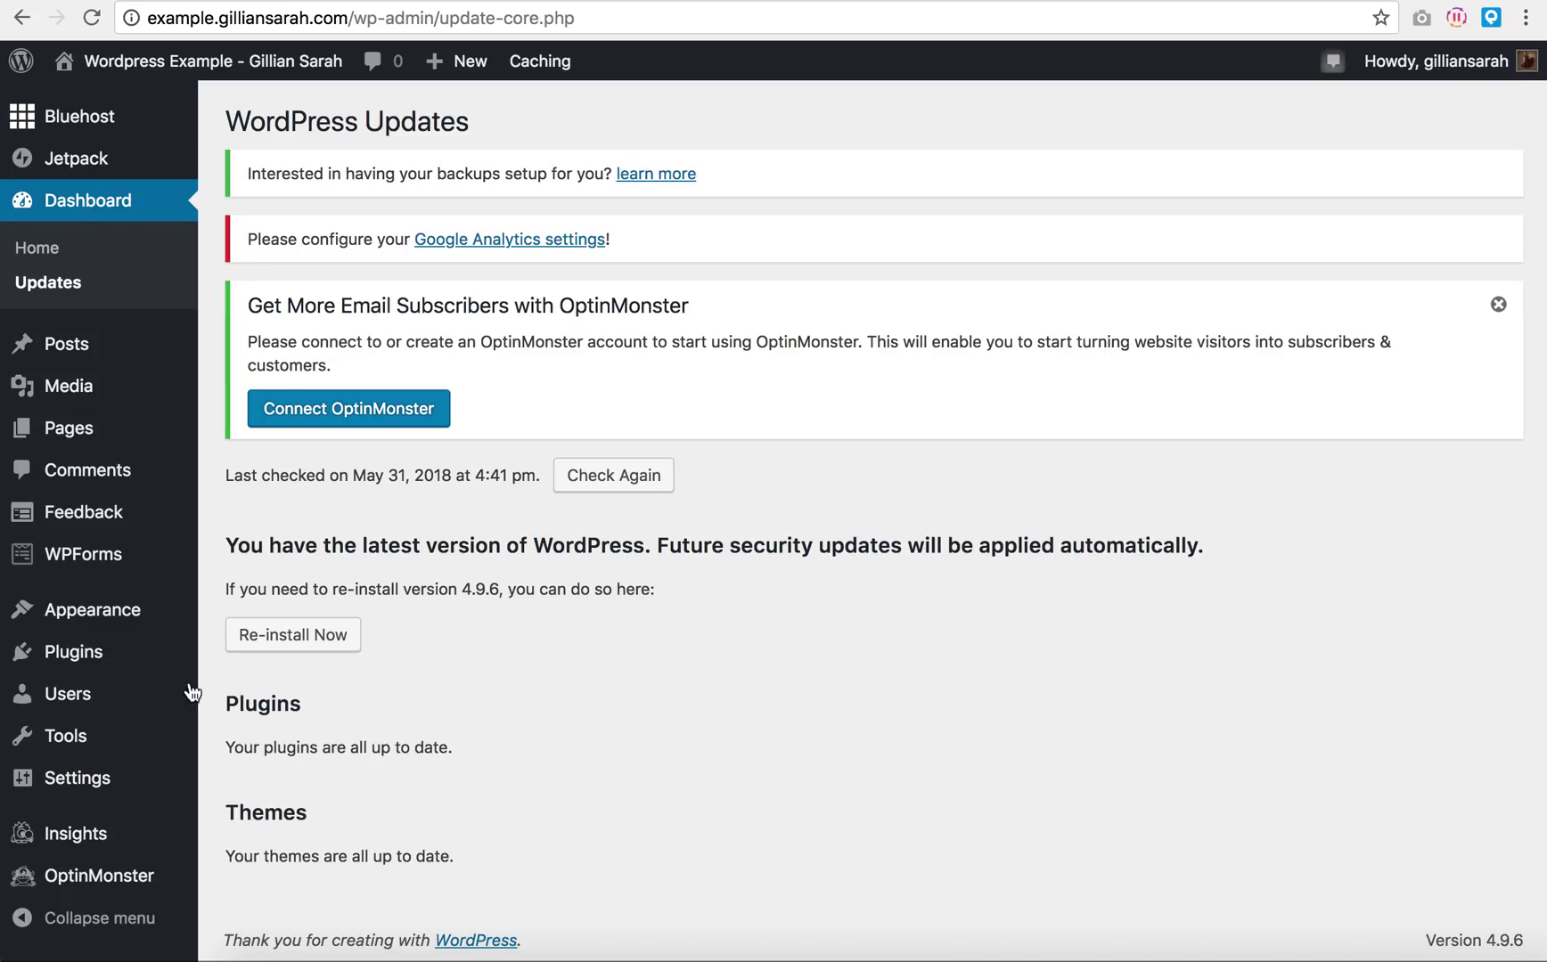
pyautogui.moveTo(115, 747)
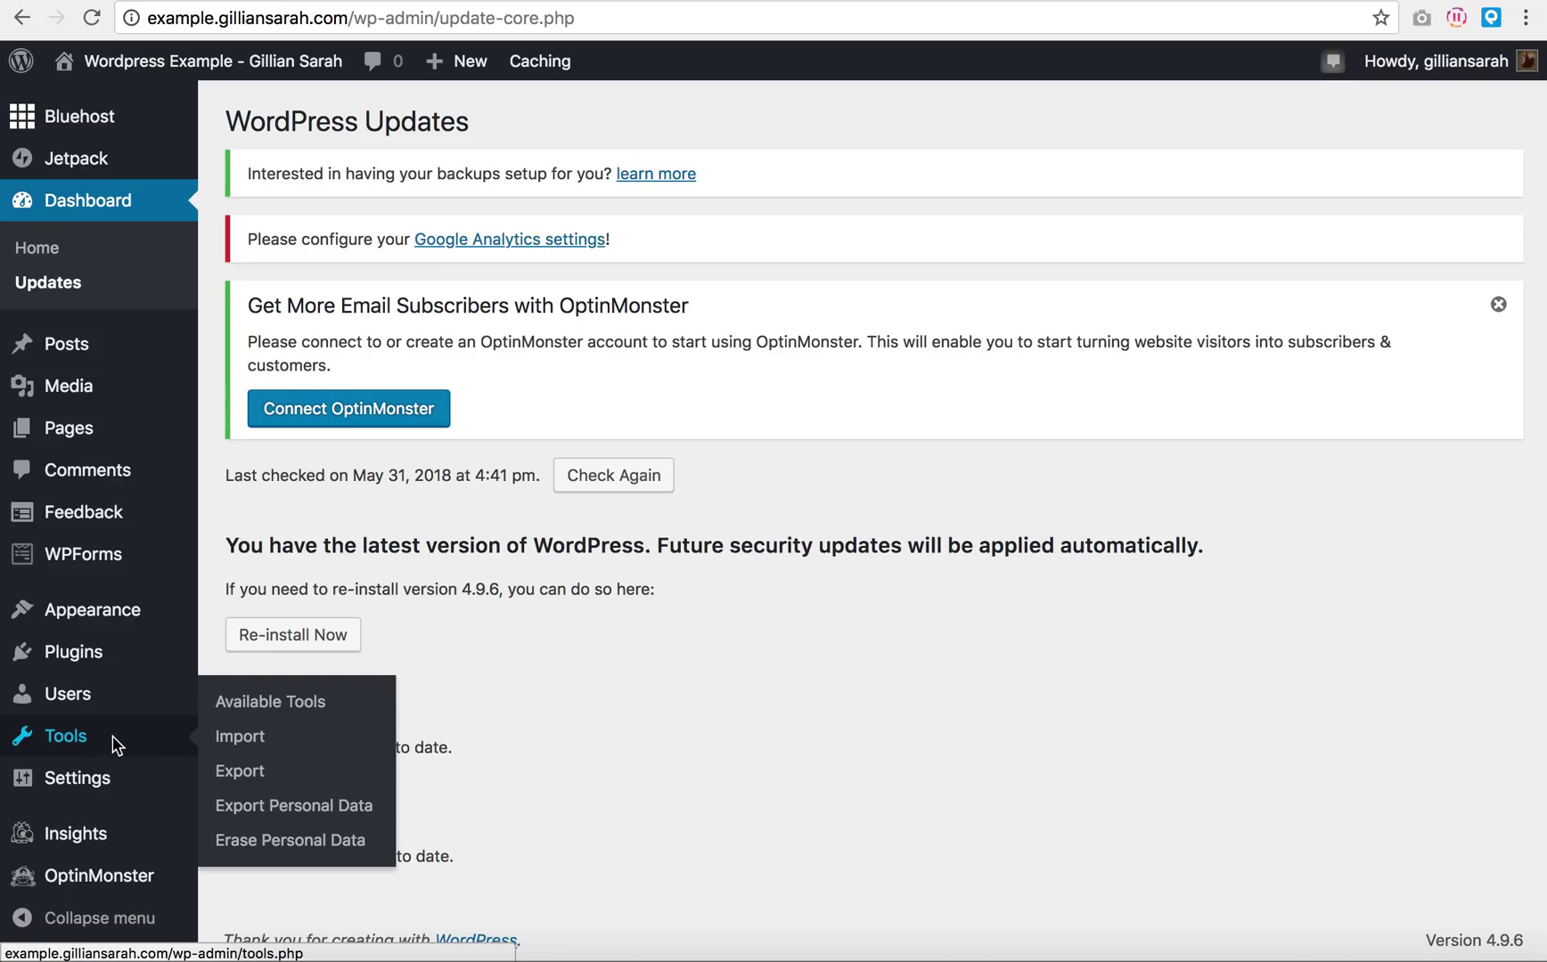
pyautogui.moveTo(107, 791)
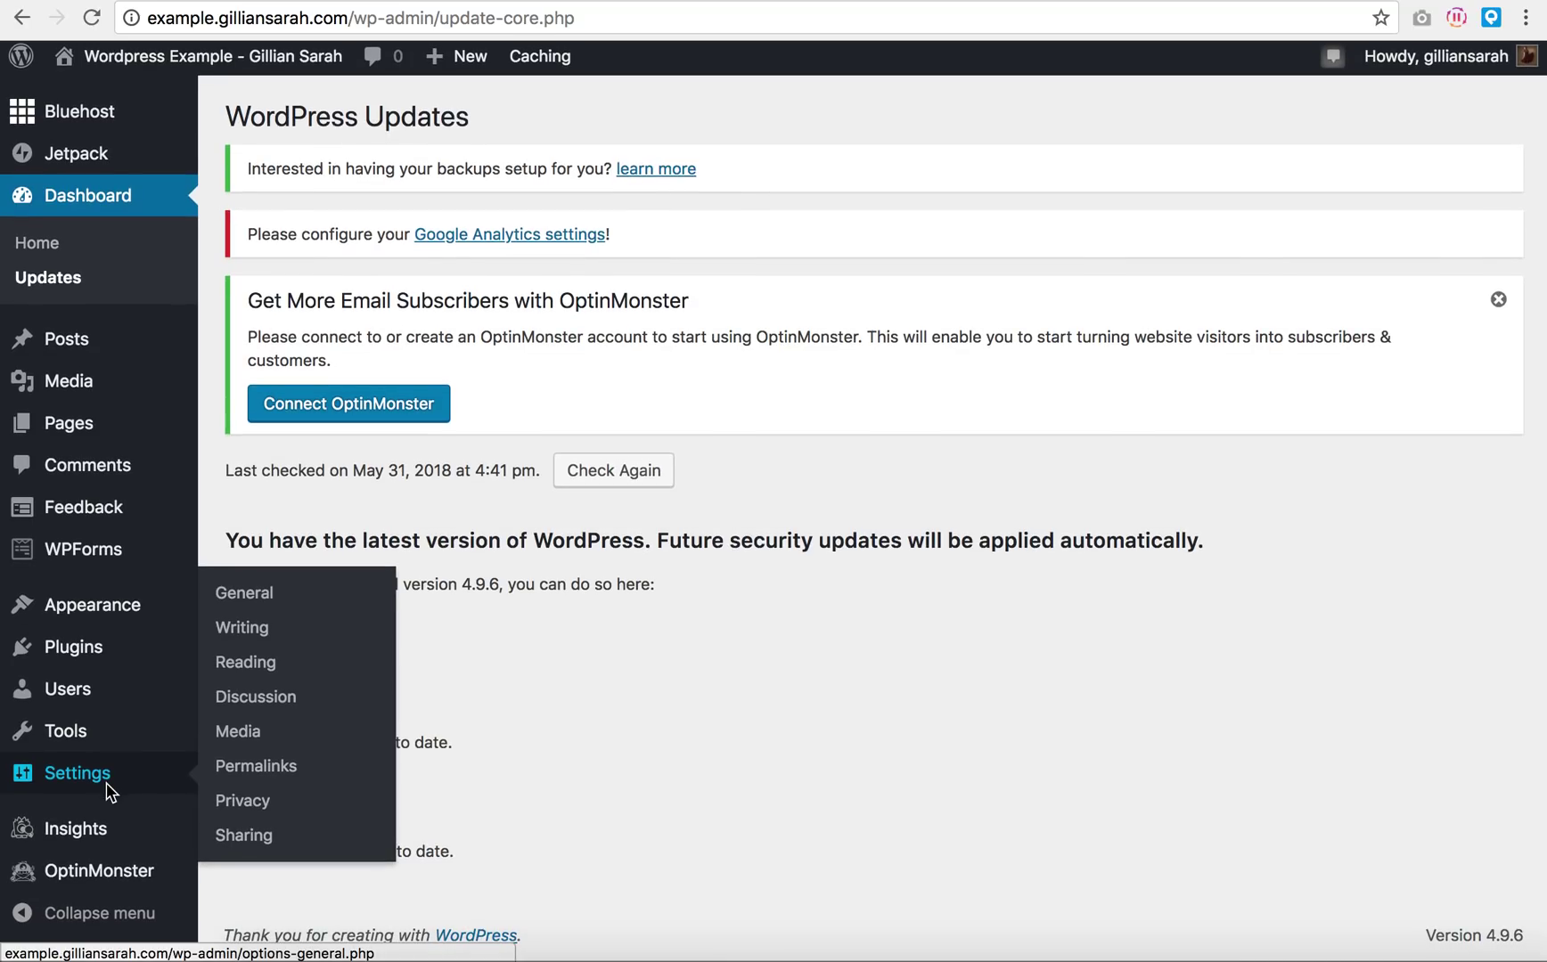
pyautogui.moveTo(134, 841)
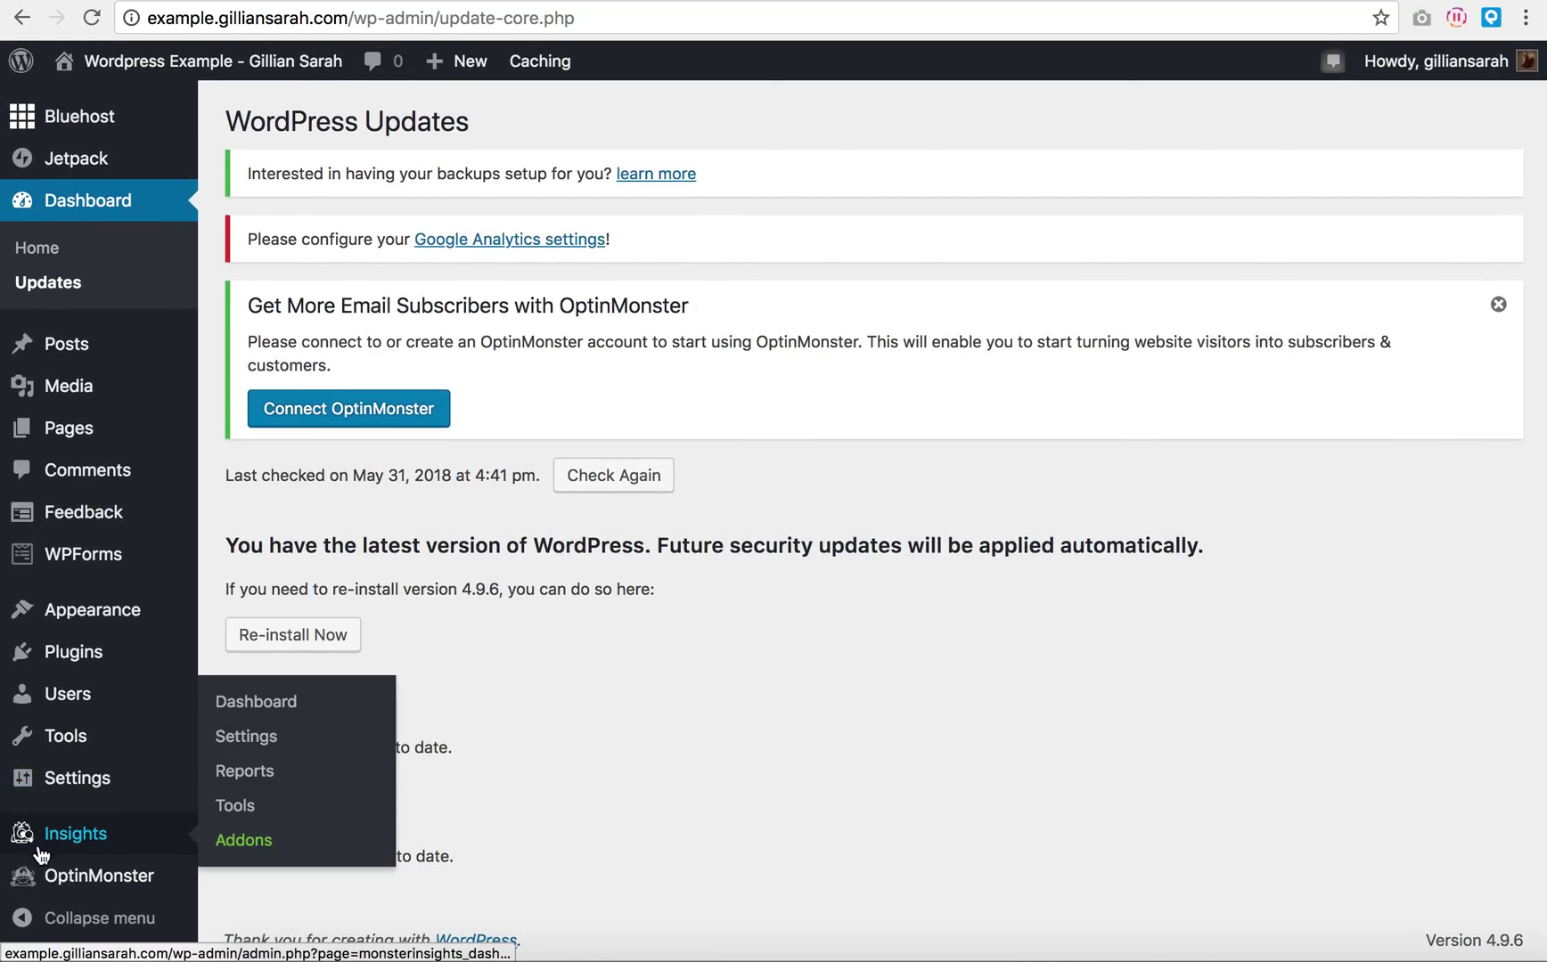